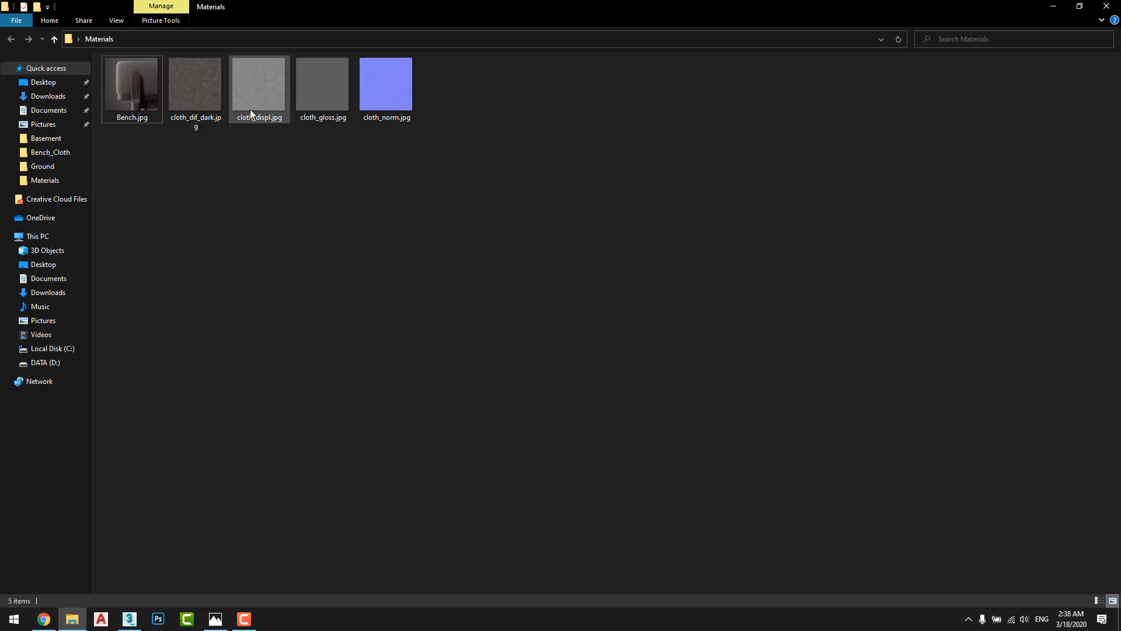
Step: Inspect the weave of cloth_dif_dark.jpg up close and check its pixel dimensions in the file info
scroll(556, 285, up, 5)
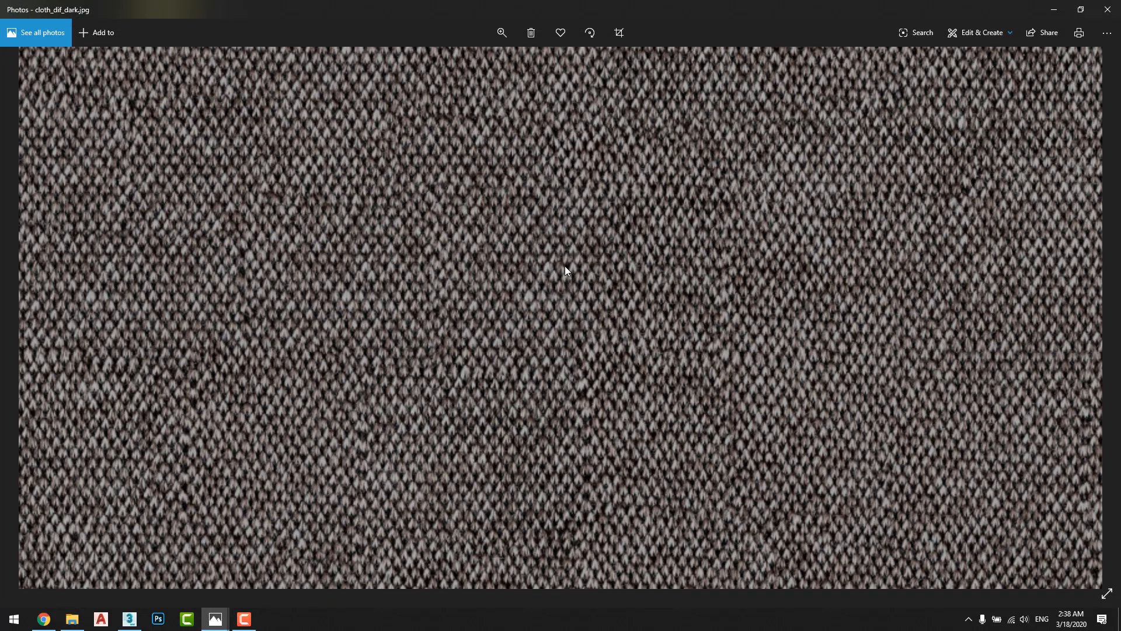
drag(527, 258, 599, 411)
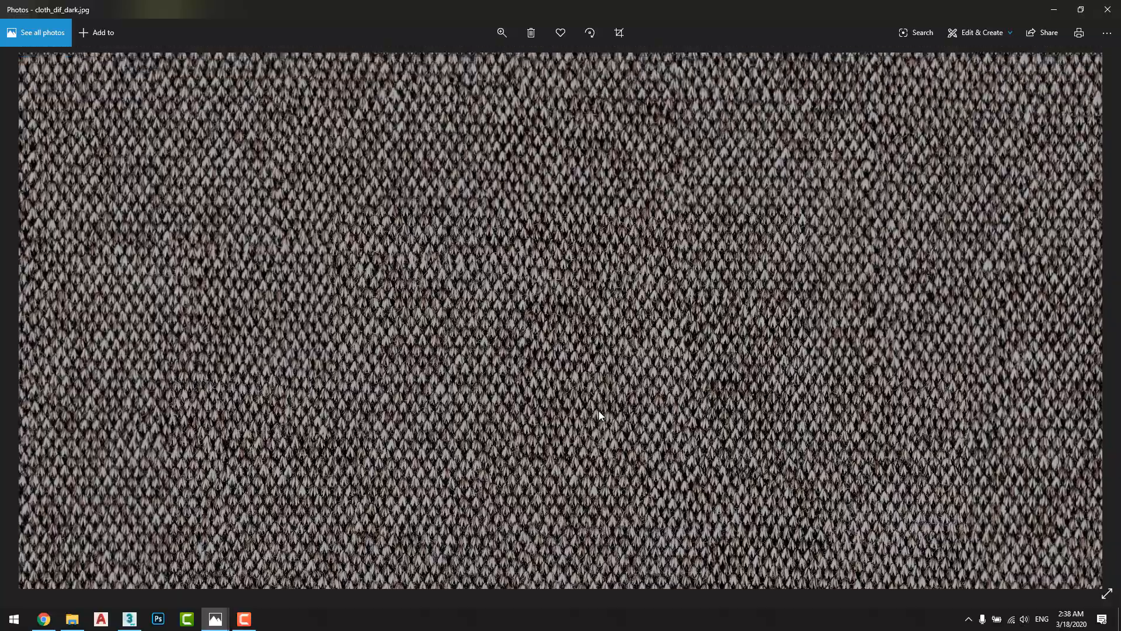
scroll(569, 326, down, 5)
right_click(508, 251)
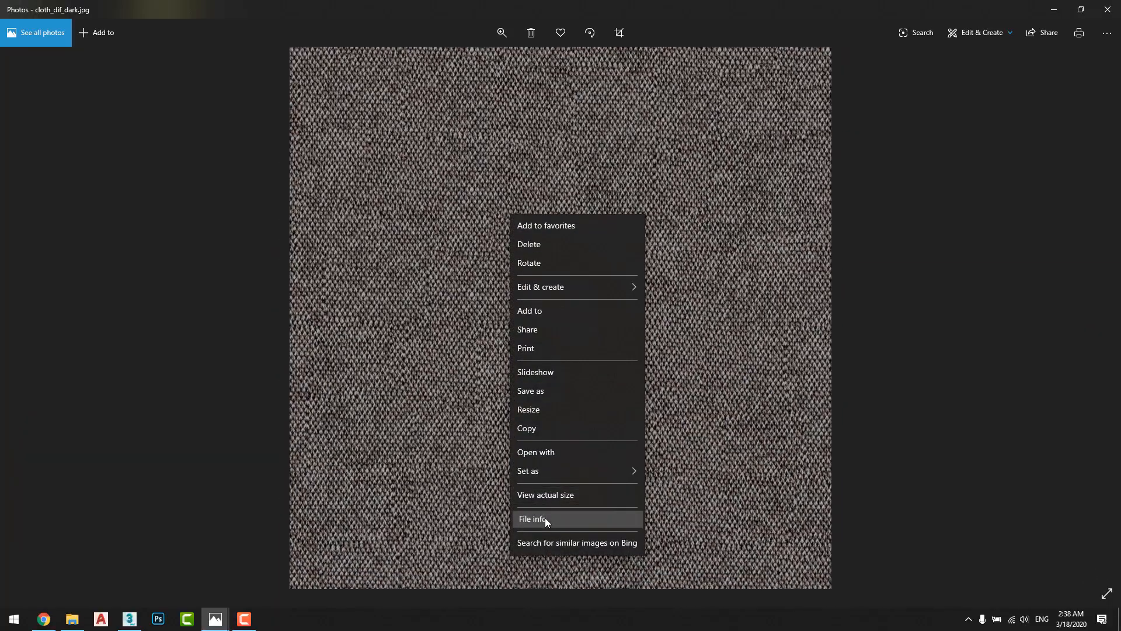
click(545, 519)
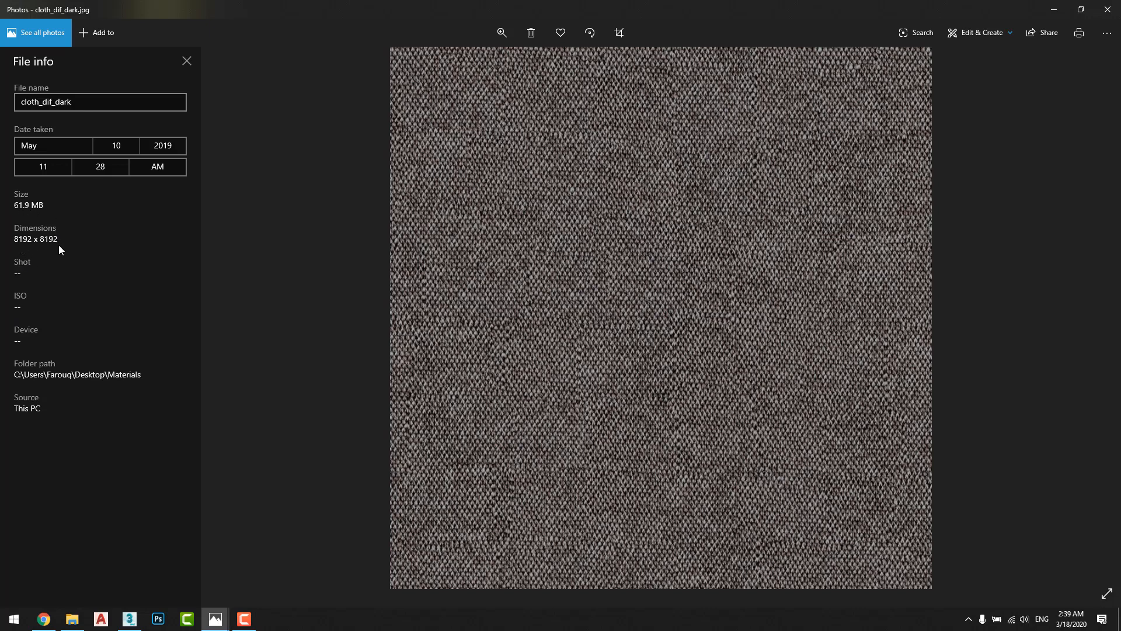
click(187, 62)
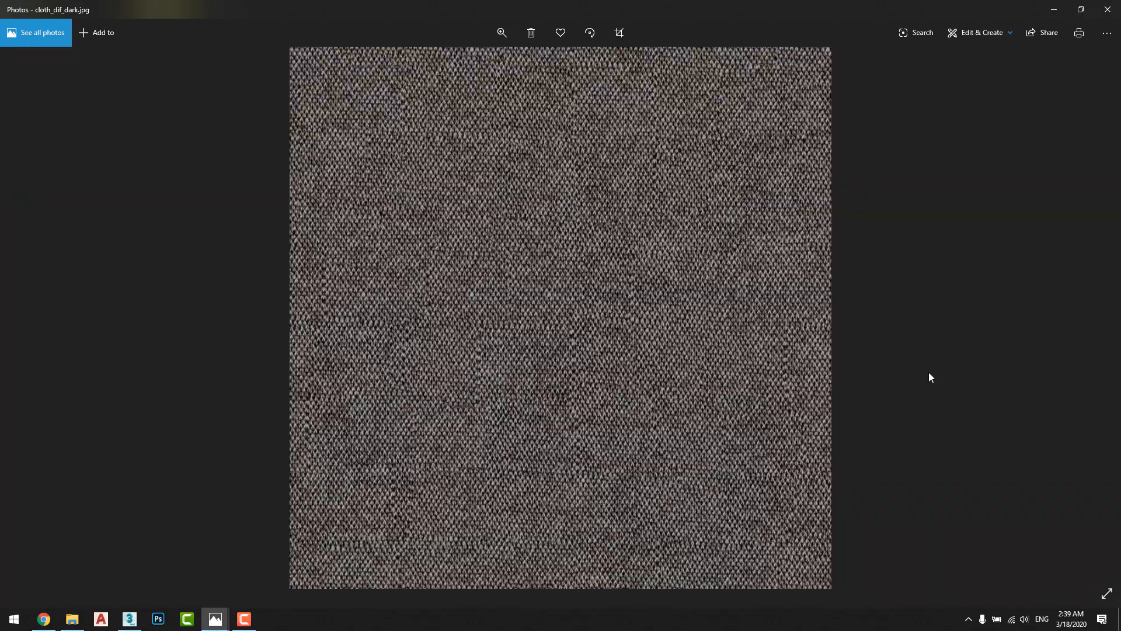
Step: Look through the cloth displacement, gloss and normal map images, then close the image viewer
click(1093, 318)
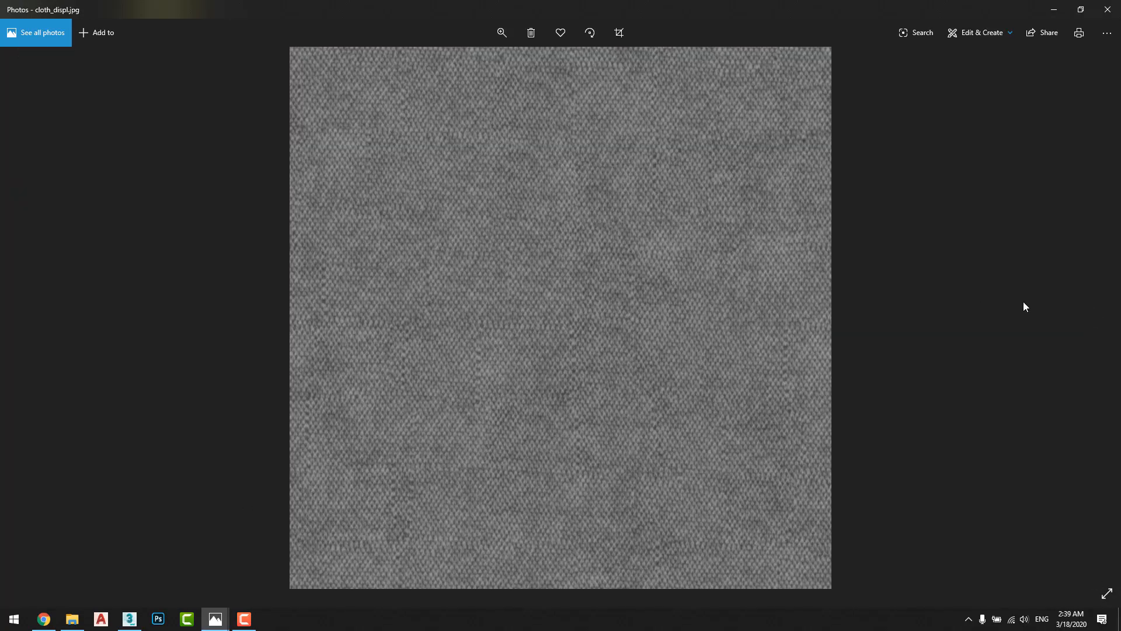
click(1115, 319)
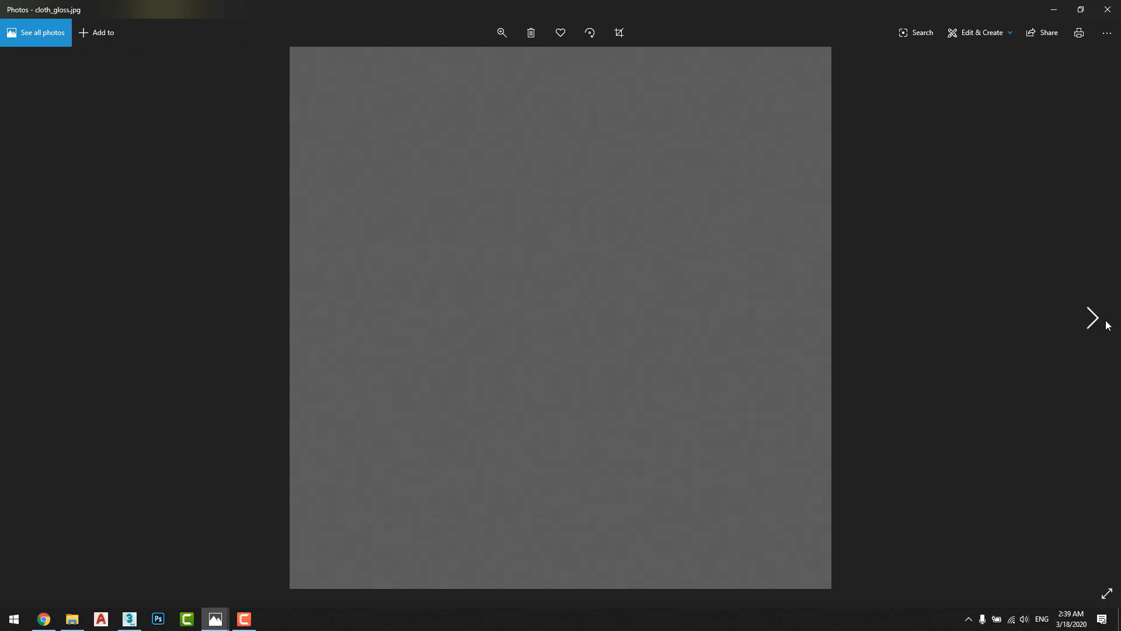
click(1112, 324)
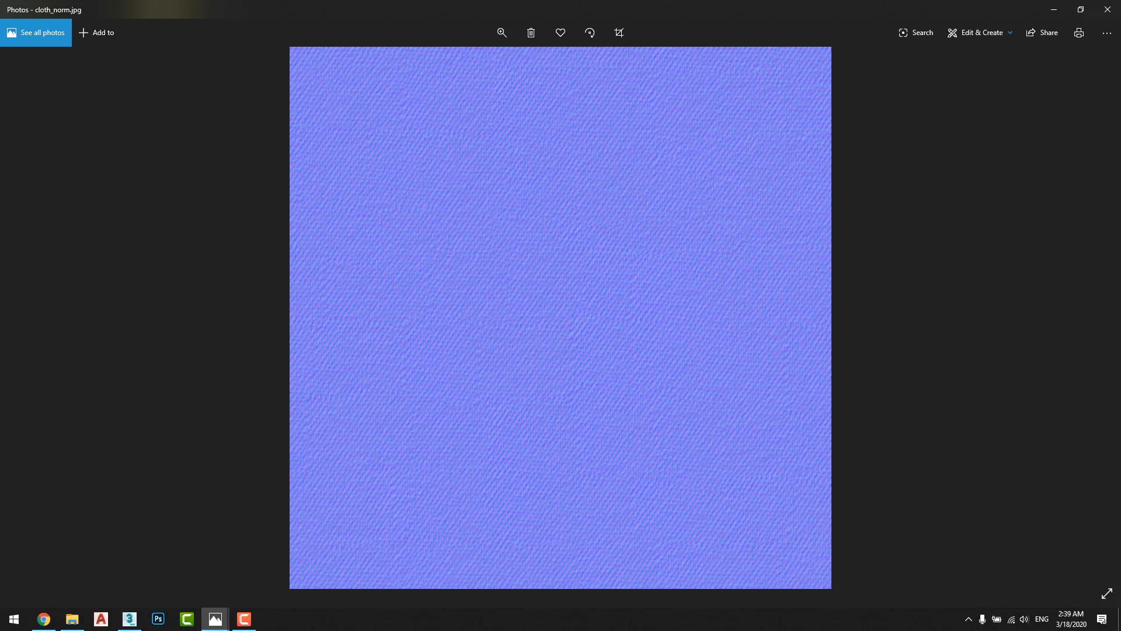
click(29, 319)
click(1092, 317)
click(1107, 10)
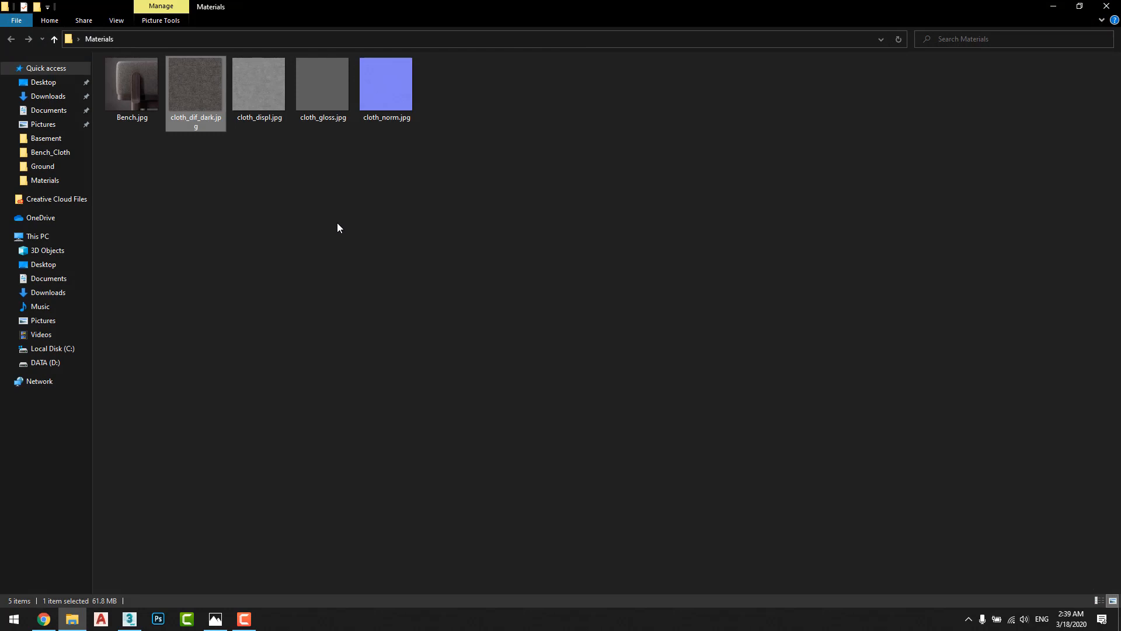
click(338, 224)
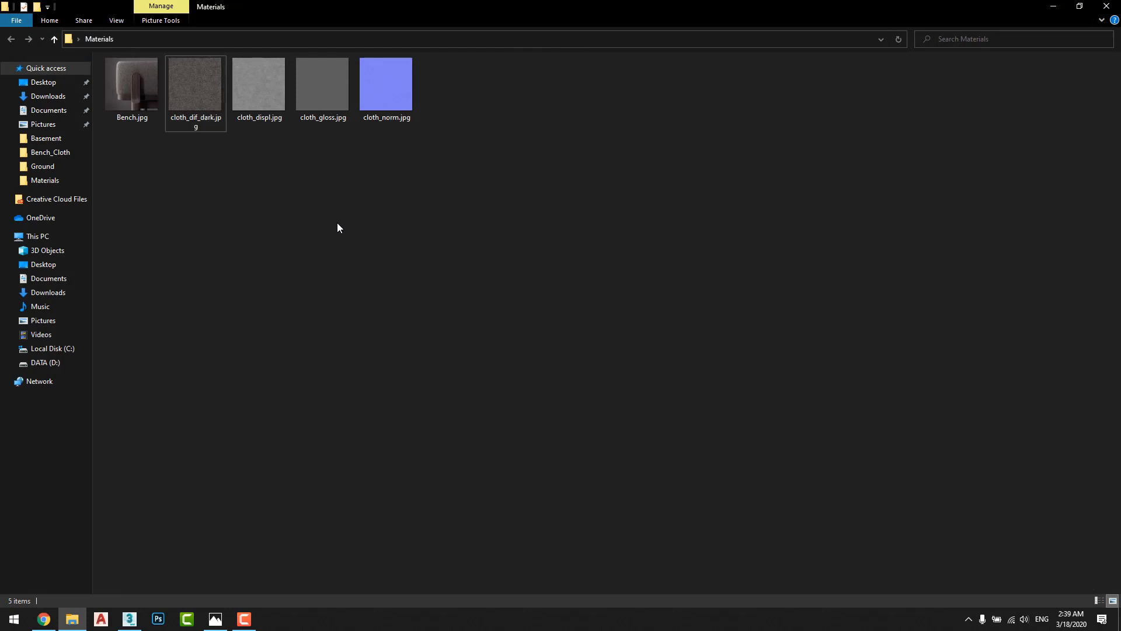
Step: Switch to 3ds Max, examine the bench scene in perspective, and maximize the PhysCamera001 view
click(129, 619)
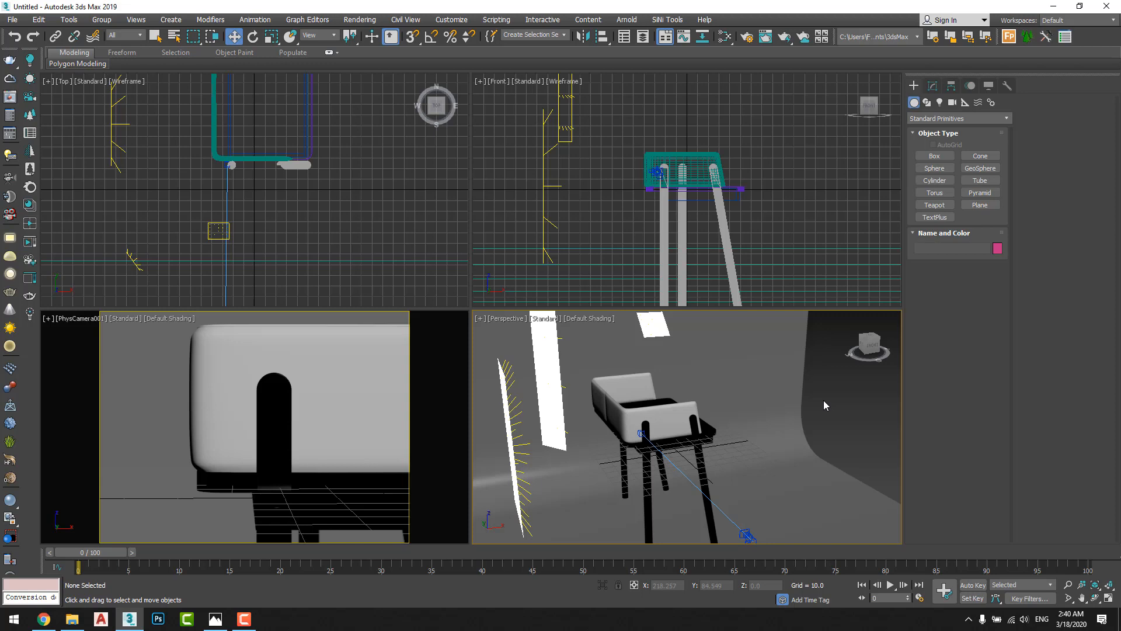
key(alt+w)
alt+middle_drag(684, 365, 673, 365)
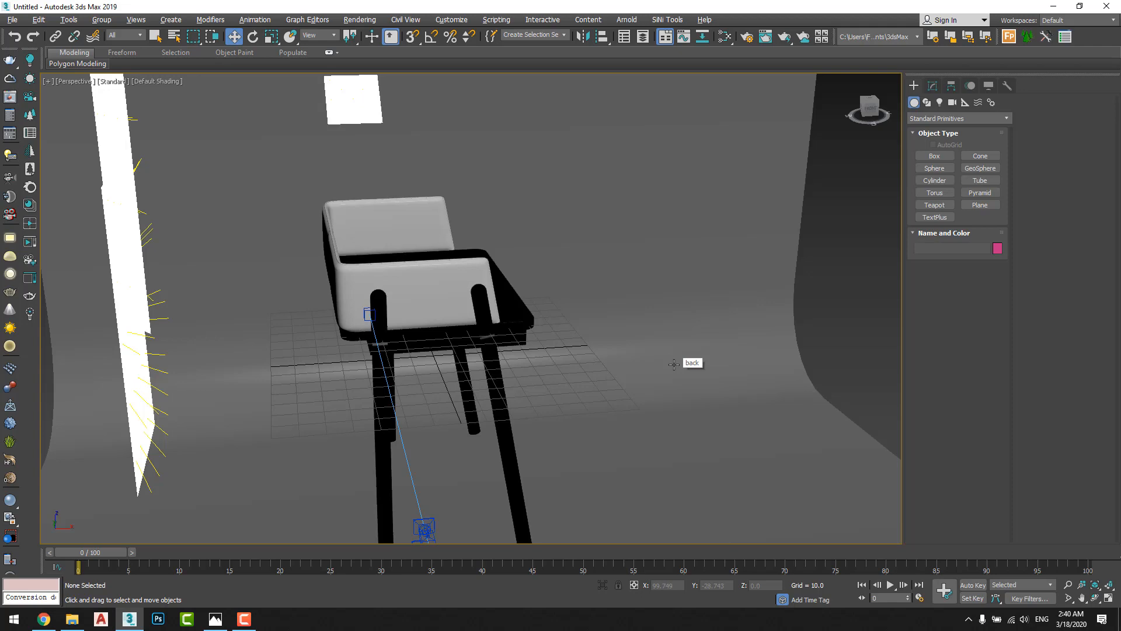
alt+middle_drag(674, 364, 507, 374)
scroll(551, 337, down, 6)
key(alt+w)
click(80, 370)
key(alt+w)
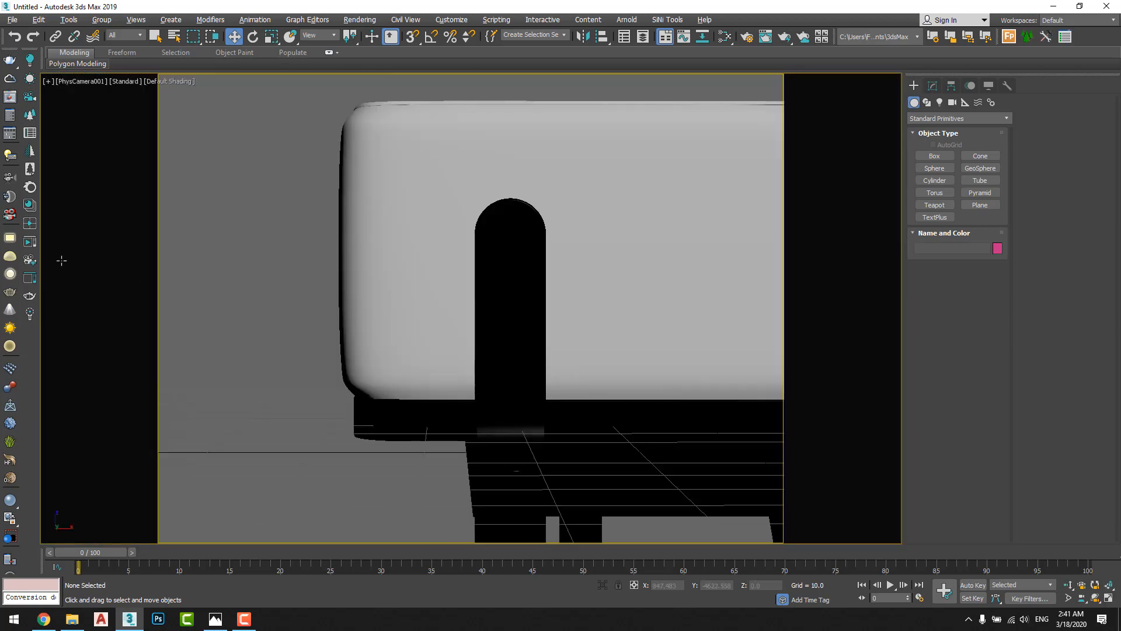
Step: Convert all scene materials, maps and lights with Corona Converter, with the renderer switched to Corona
click(36, 243)
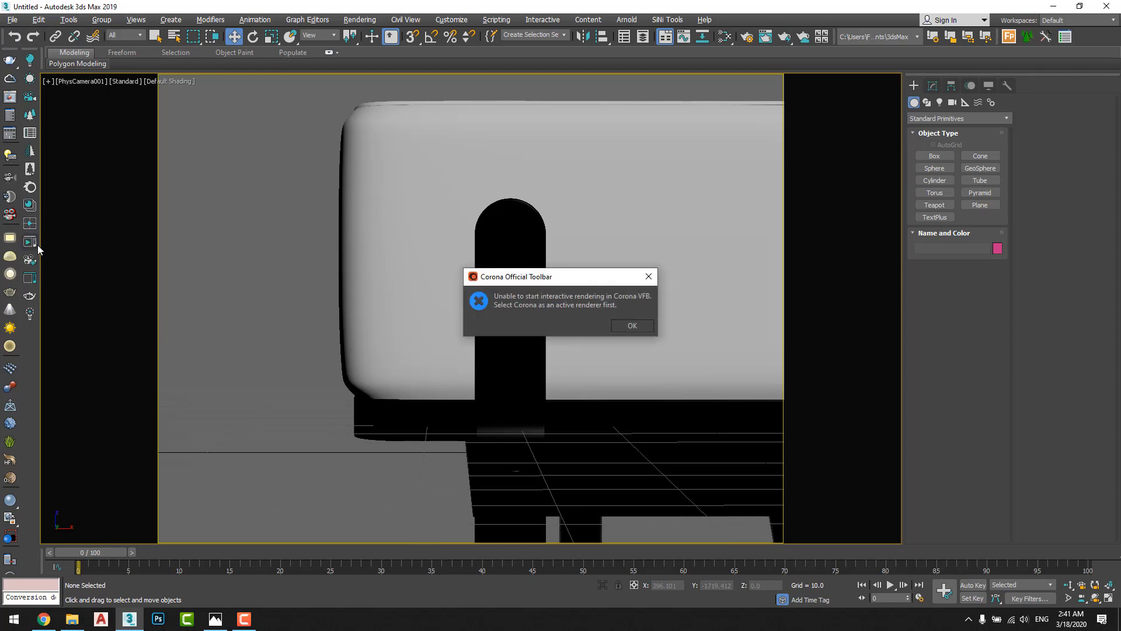
click(633, 324)
click(29, 191)
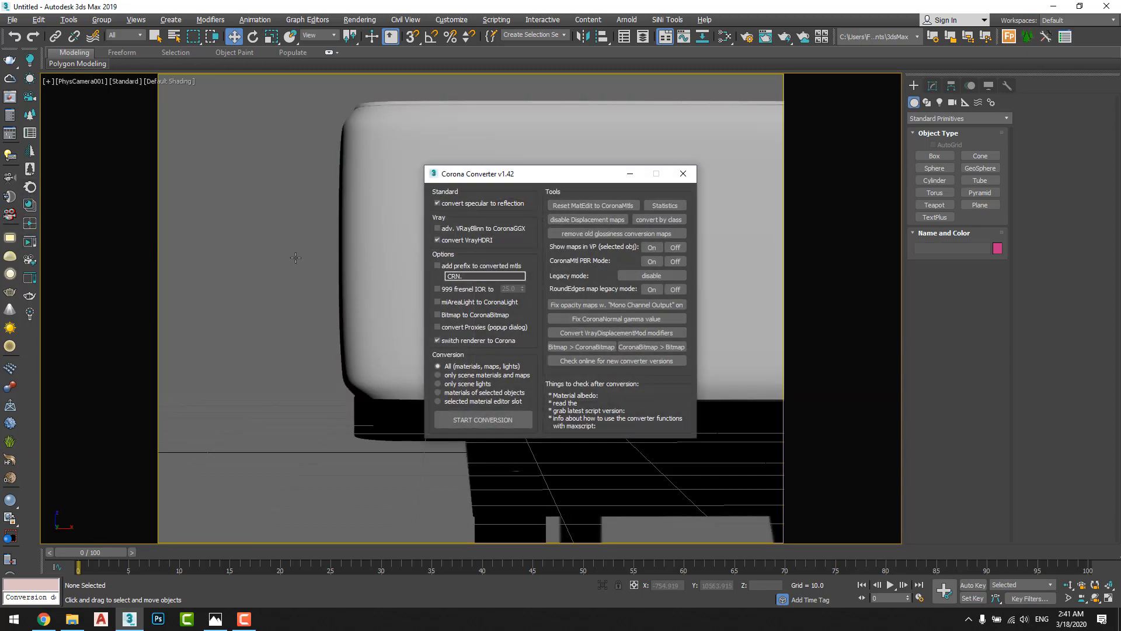
click(482, 420)
click(682, 175)
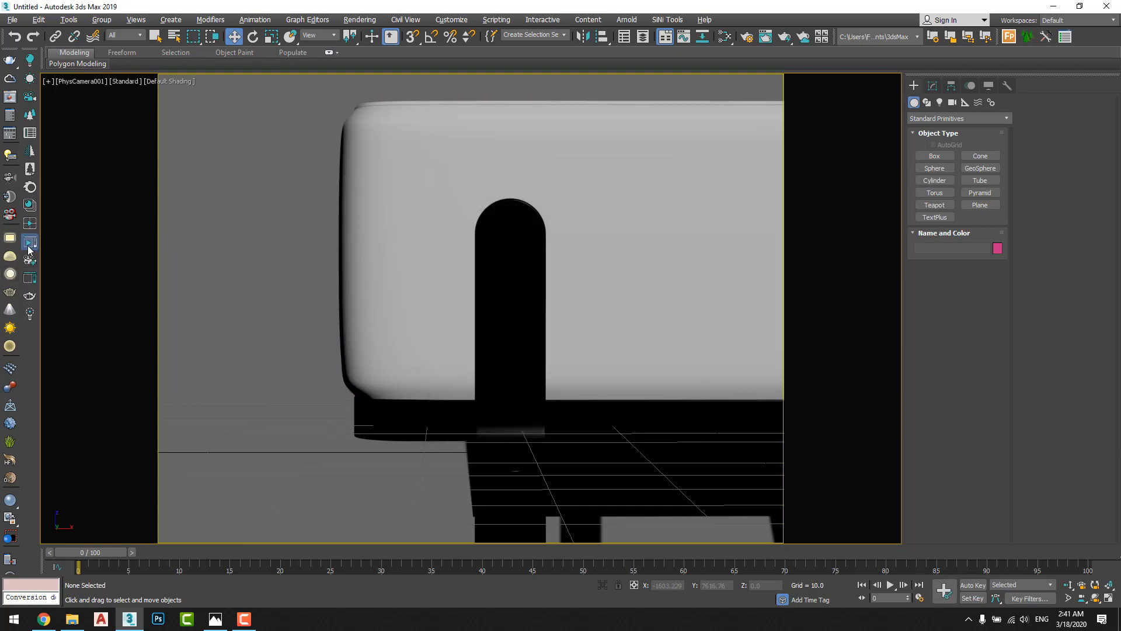
Step: Start a Corona interactive render of the bench from PhysCamera001 and move the error message window out of the way
key(shift+q)
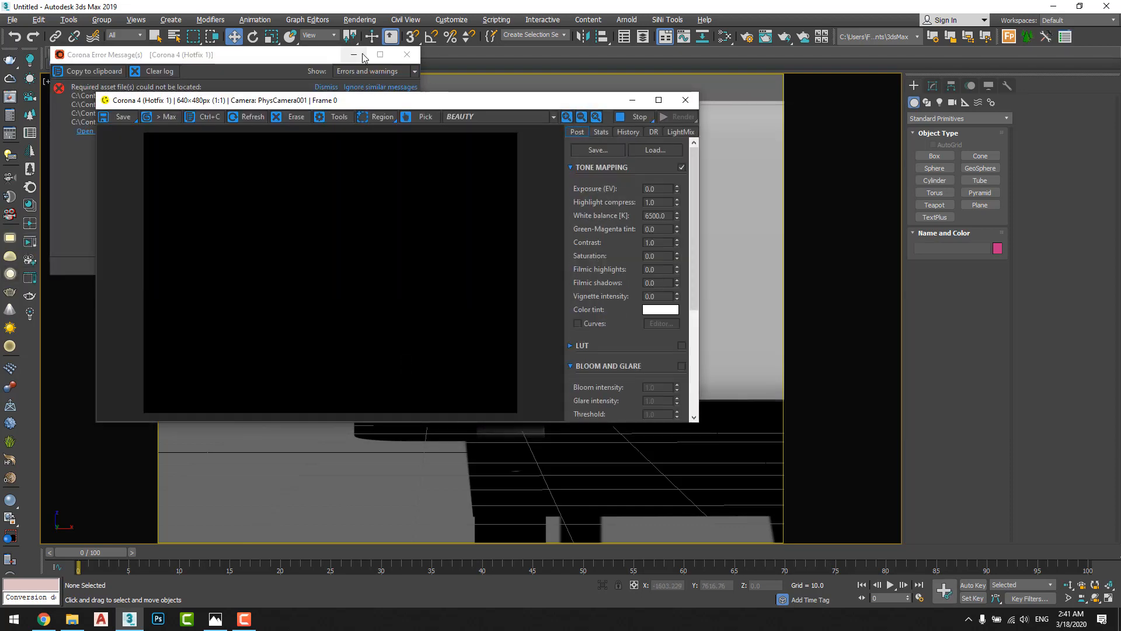
drag(699, 226, 668, 66)
key(alt+w)
click(806, 373)
drag(699, 227, 686, 613)
right_click(686, 613)
middle_click(238, 504)
key(alt+w)
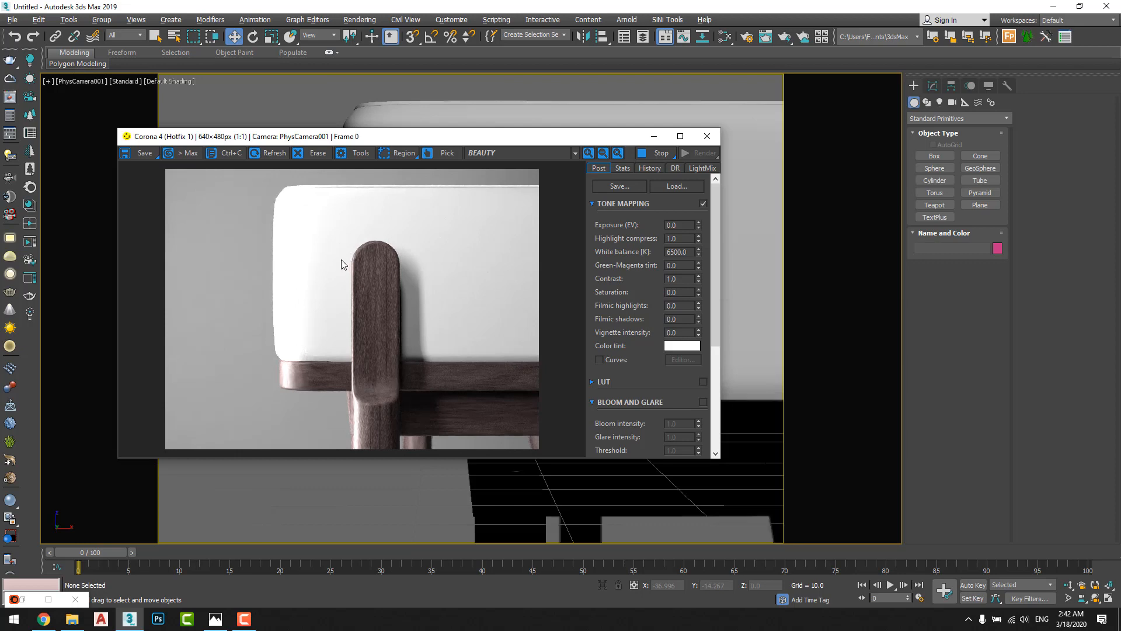
Step: Set the render's highlight compression to 10, check the cushion and wooden leg, and close the frame buffer
drag(371, 139, 397, 130)
drag(712, 229, 657, 229)
text(1)
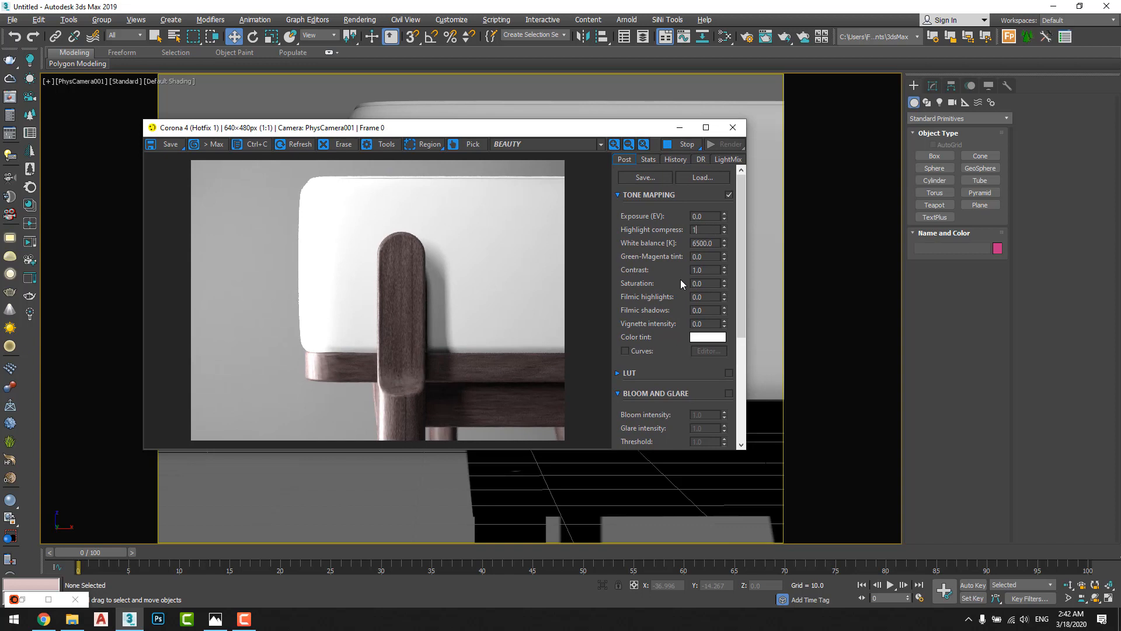
text(0)
key(Return)
scroll(343, 260, up, 1)
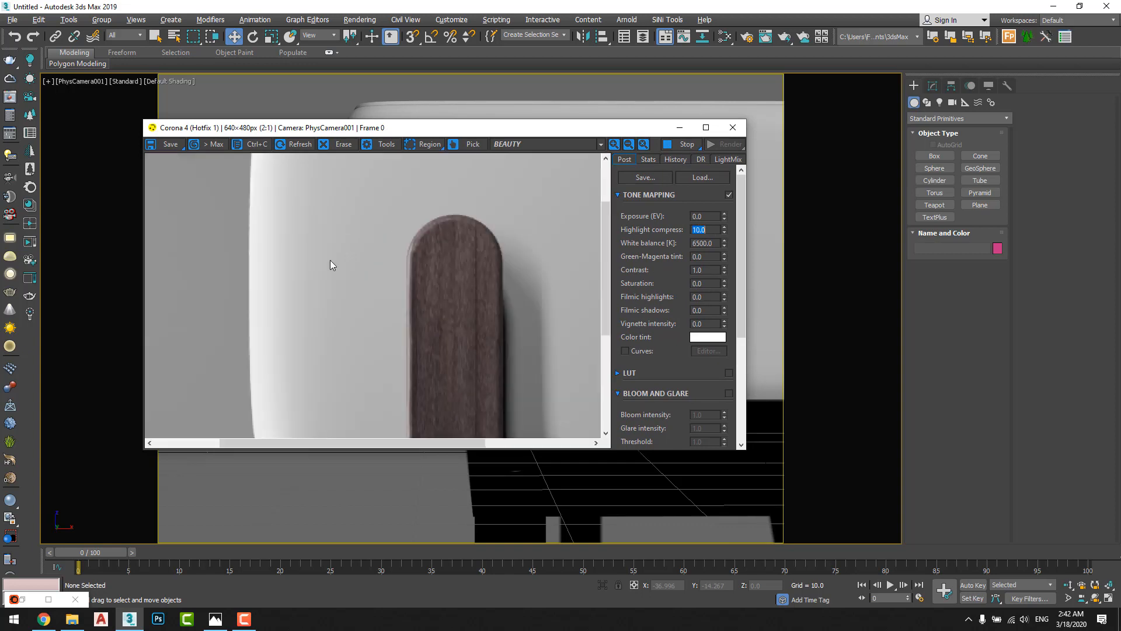
scroll(345, 261, down, 1)
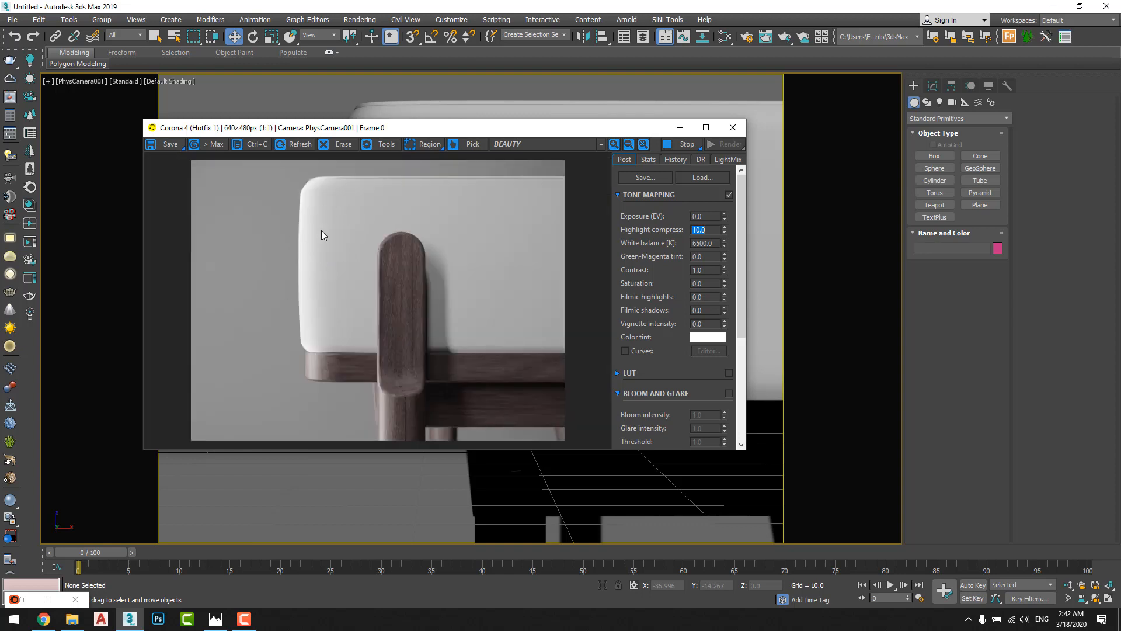
scroll(321, 235, up, 1)
scroll(280, 284, down, 1)
drag(514, 135, 435, 115)
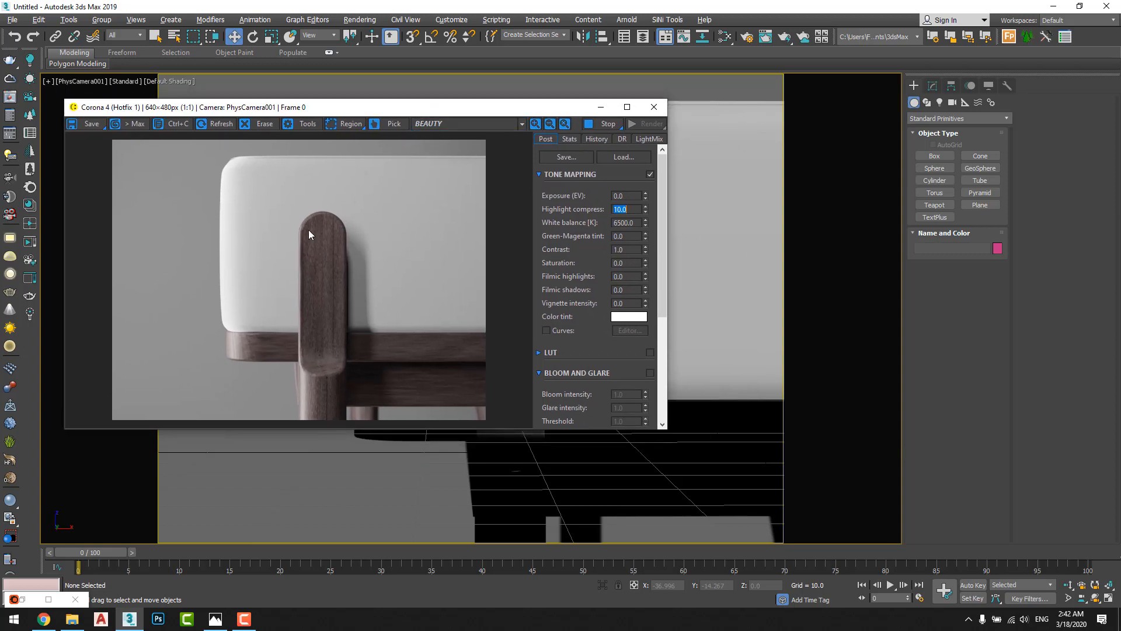
click(654, 107)
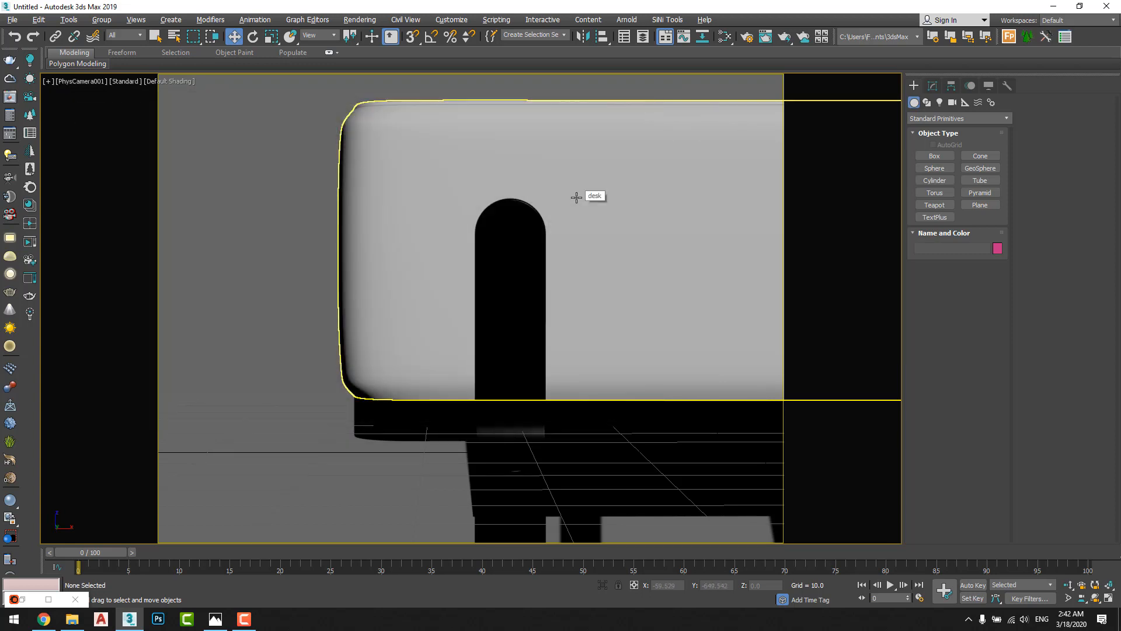
Step: Open the Slate Material Editor and maximize its window
key(m)
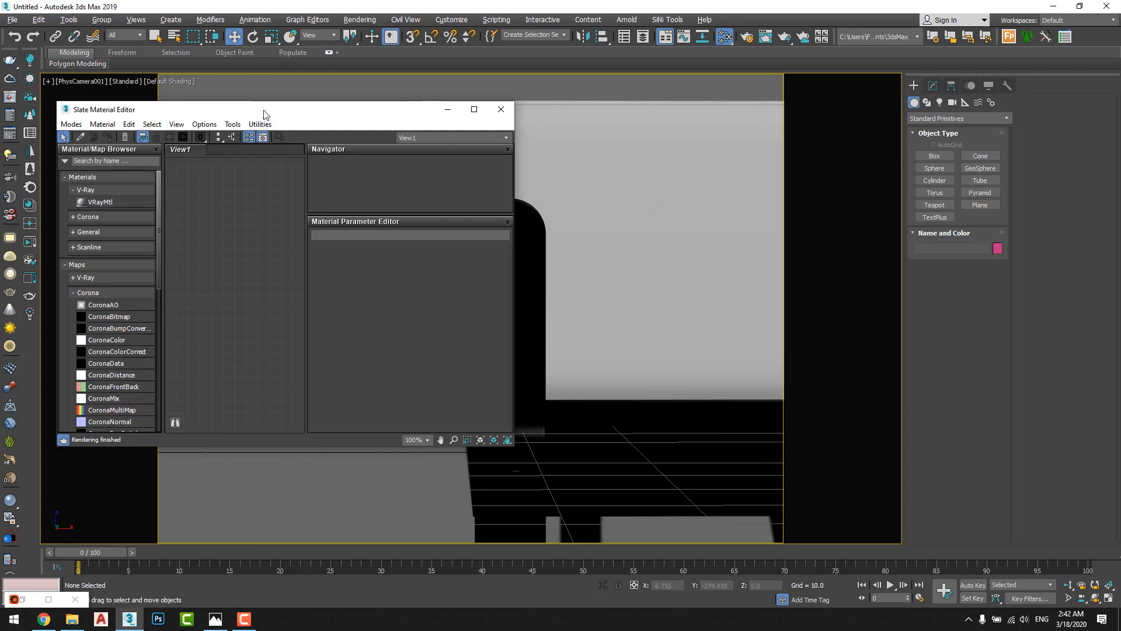
double_click(264, 114)
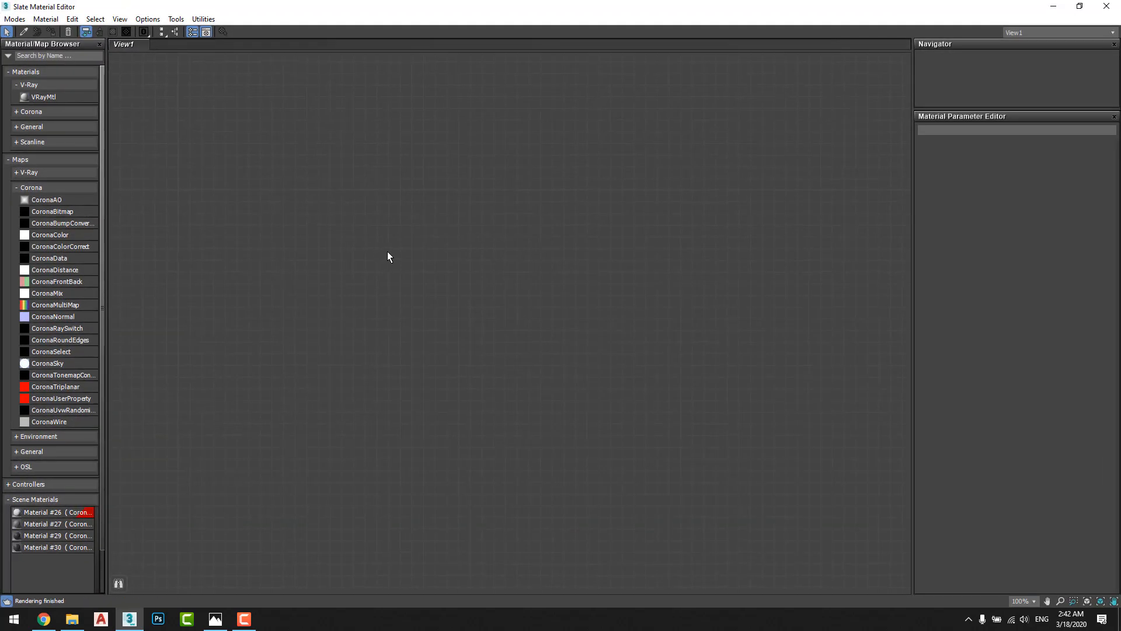
click(14, 18)
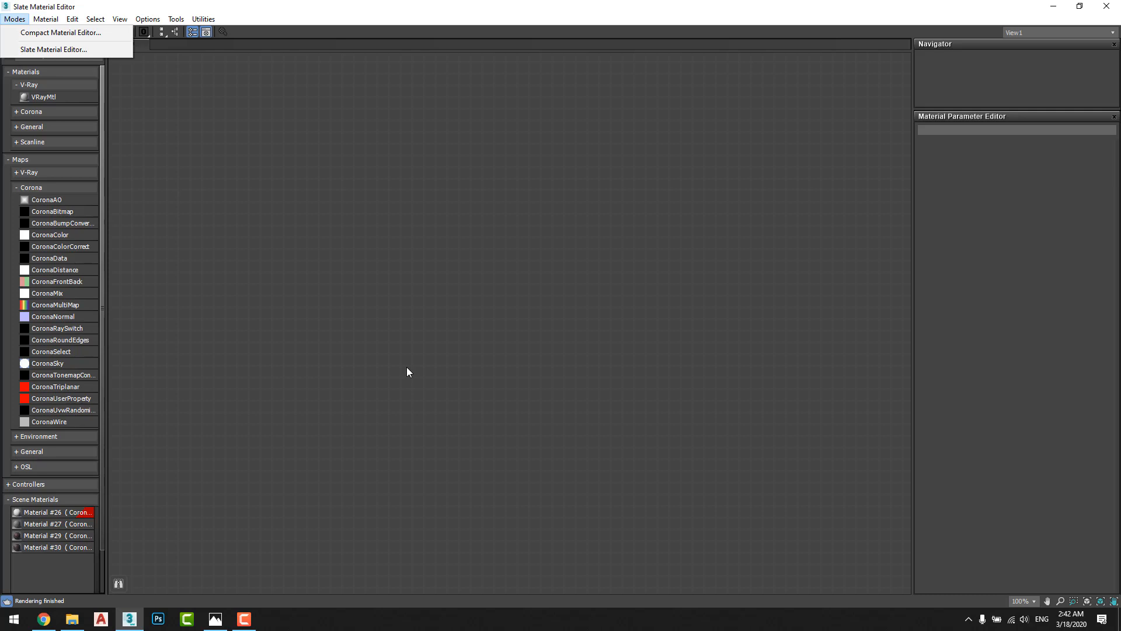
click(476, 382)
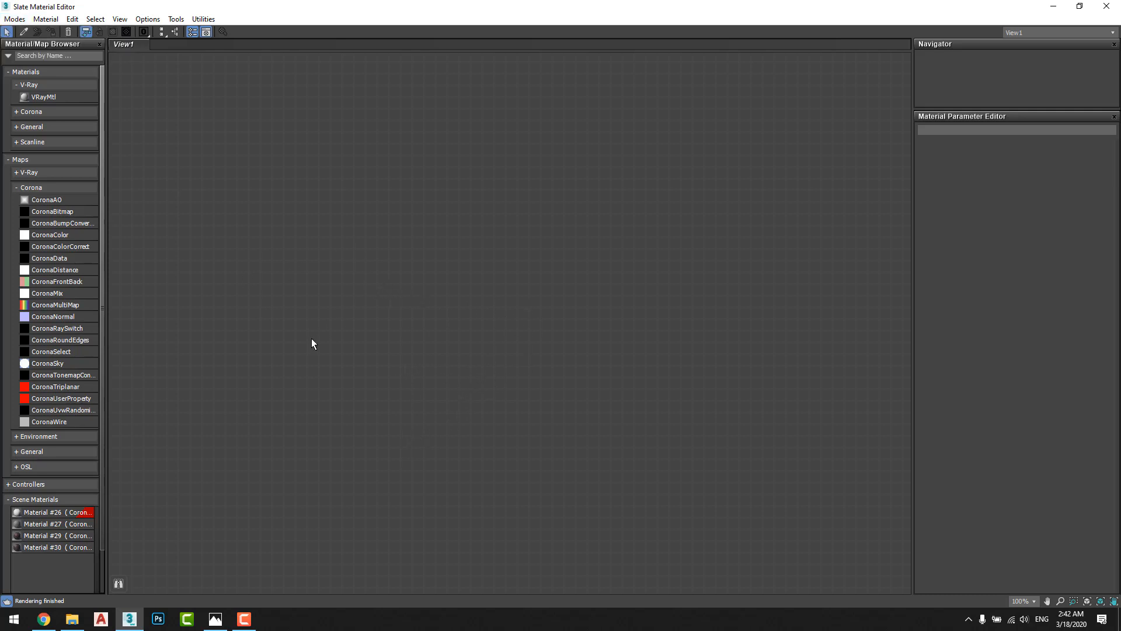
Step: Switch to the Compact Material Editor and return to the Slate Material Editor
click(15, 19)
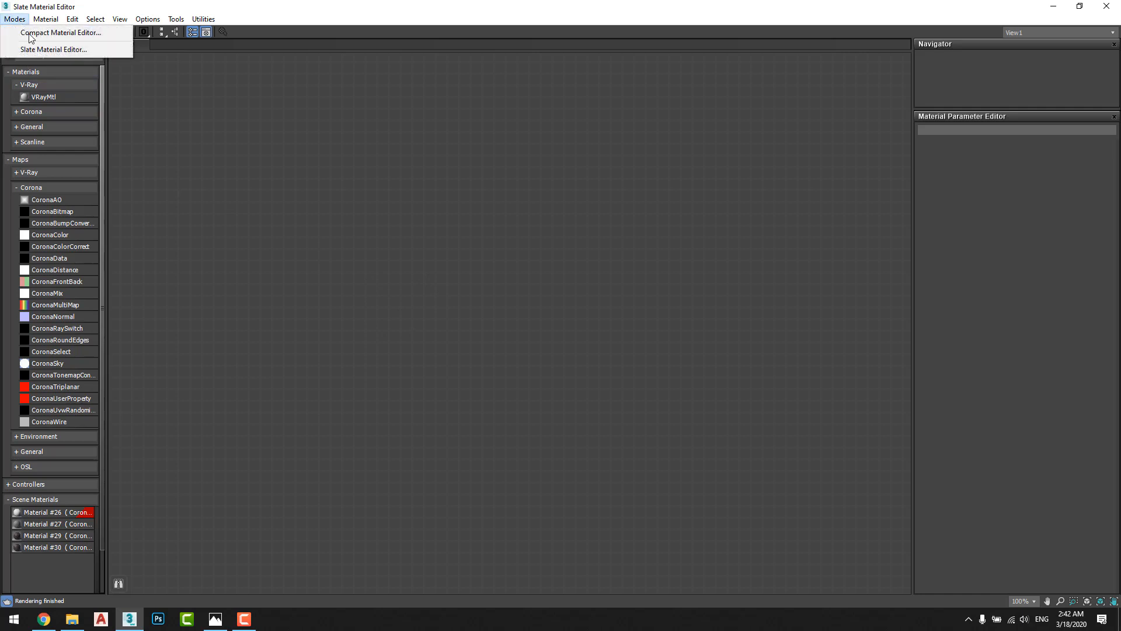
click(62, 34)
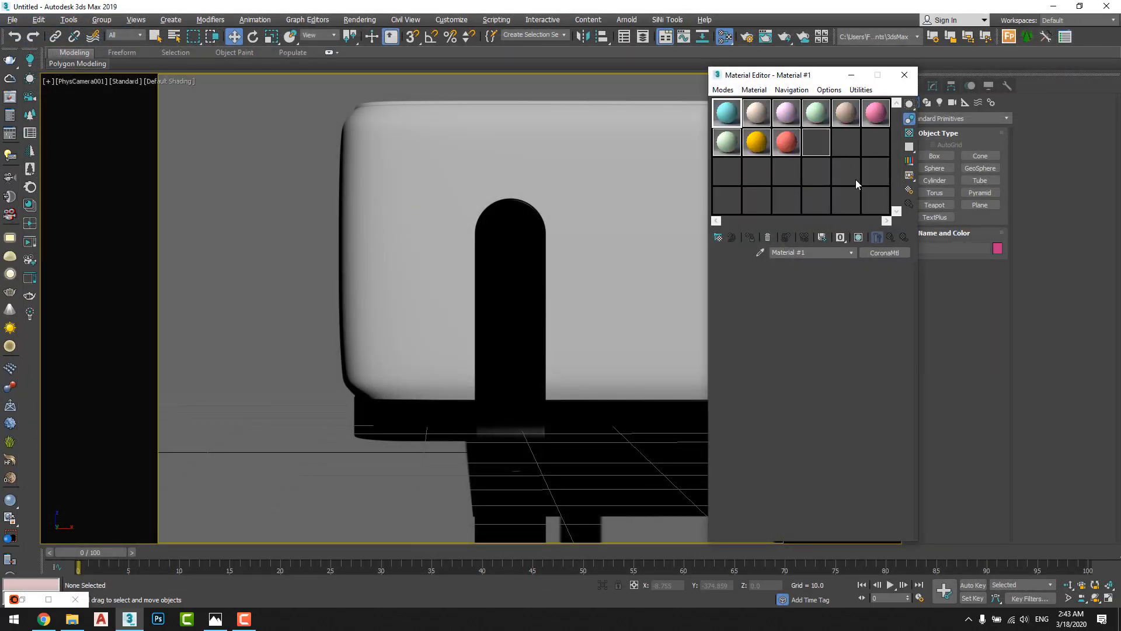
click(723, 89)
click(741, 121)
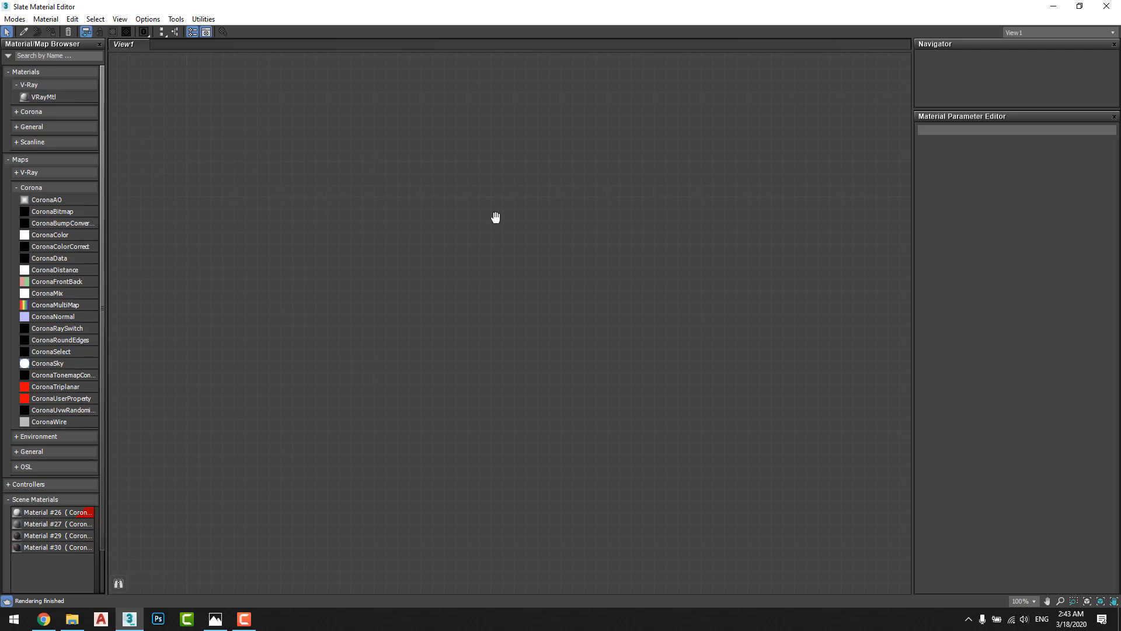
Step: Add a new CoronaMtl material node to the empty material view and position it near the centre
middle_drag(496, 217, 488, 244)
right_click(461, 224)
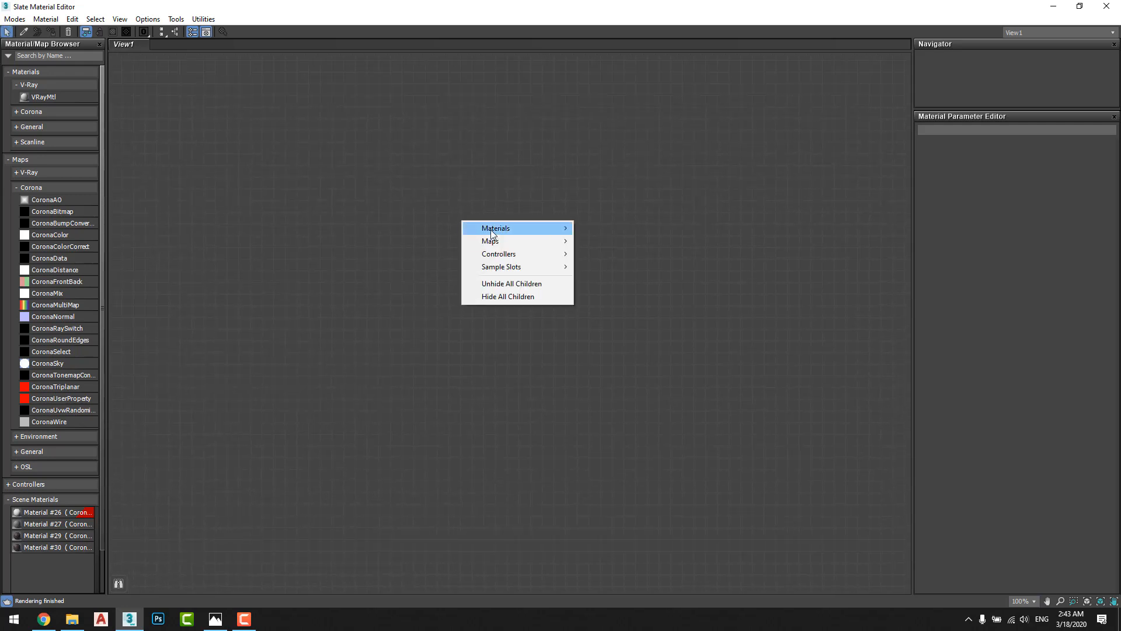
mouse_move(513, 230)
mouse_move(627, 243)
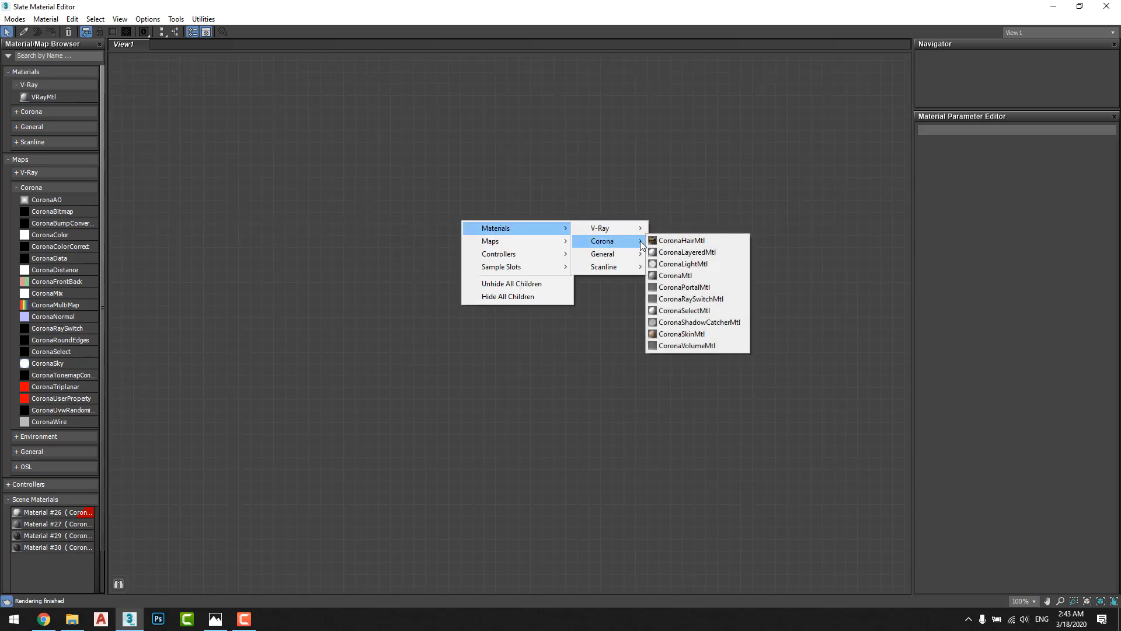
click(655, 273)
drag(482, 233, 529, 198)
Step: Bring cloth_dif_dark.jpg from the Materials folder into the material view as a bitmap node beside the CoronaMtl
click(71, 618)
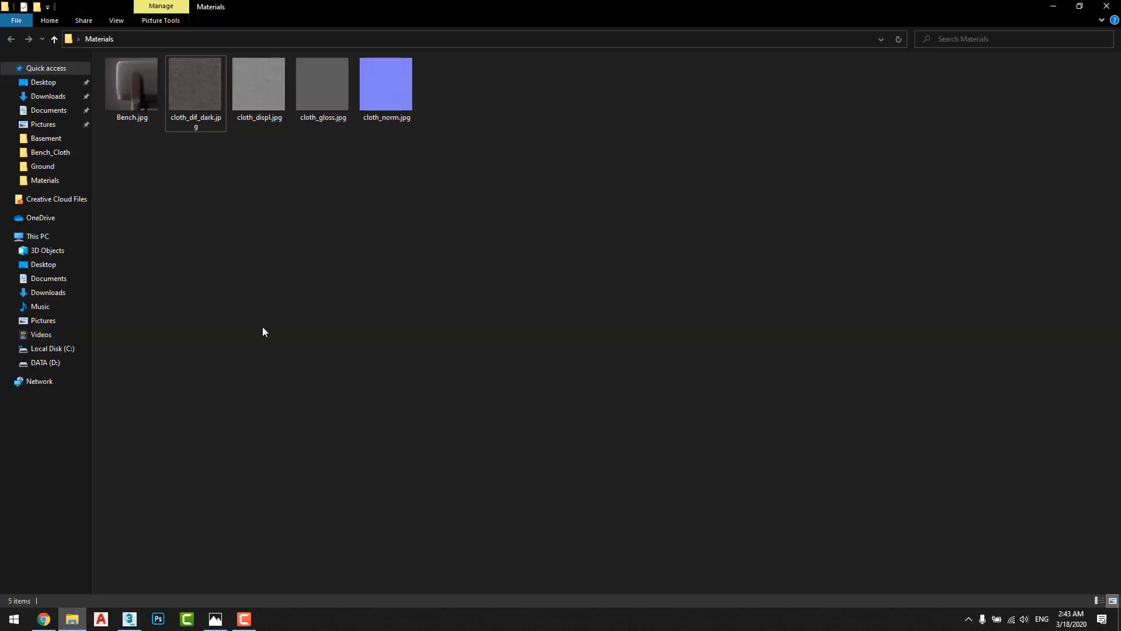
drag(202, 111, 267, 286)
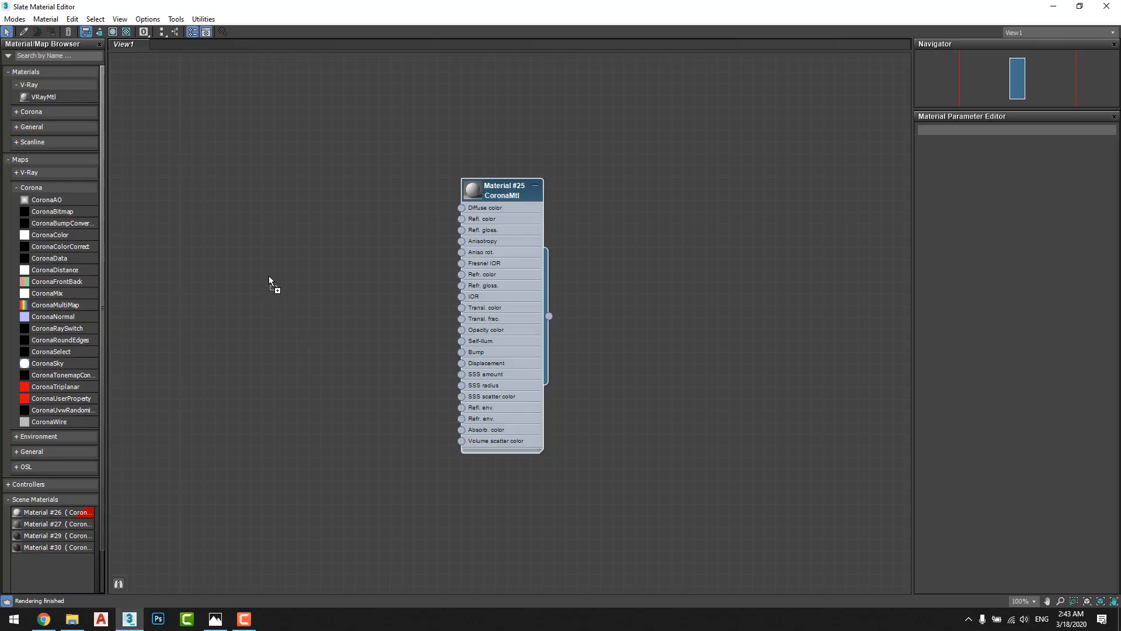
drag(275, 220, 275, 222)
middle_drag(280, 262, 397, 288)
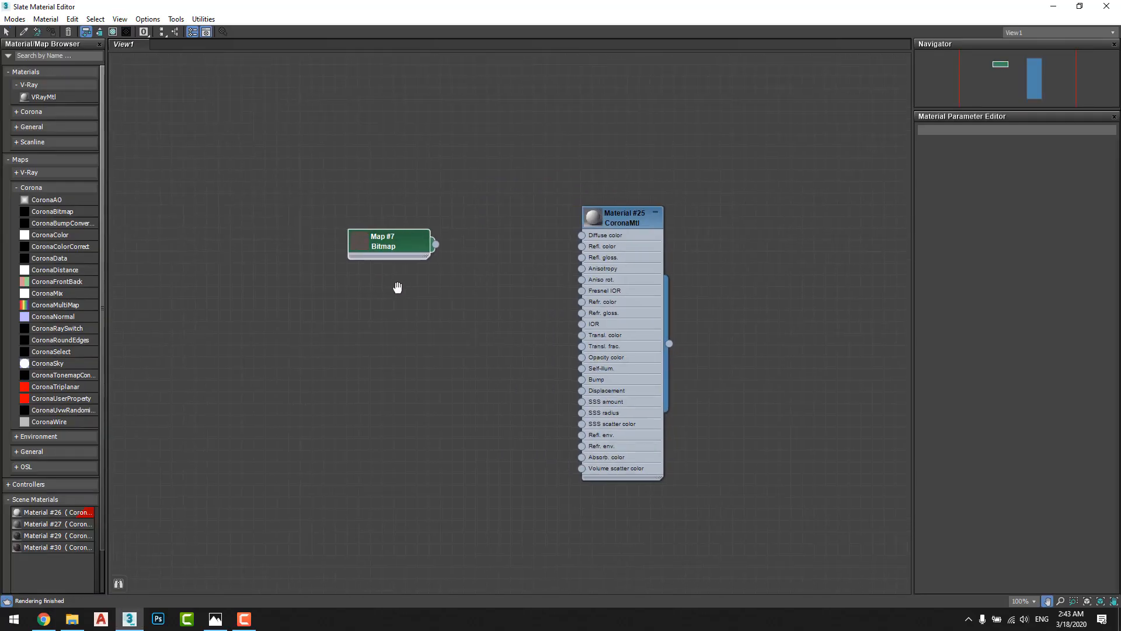
Step: Enlarge the preview of the cloth_dif_dark bitmap node and move the node up, farther from the CoronaMtl
drag(391, 250, 379, 240)
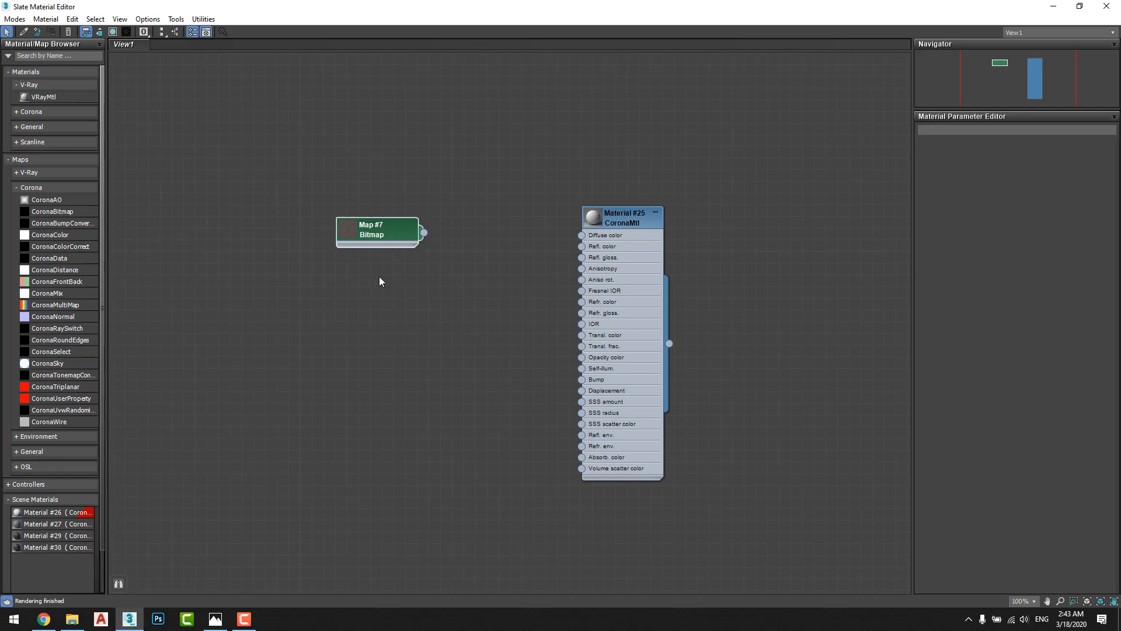
double_click(373, 248)
double_click(344, 230)
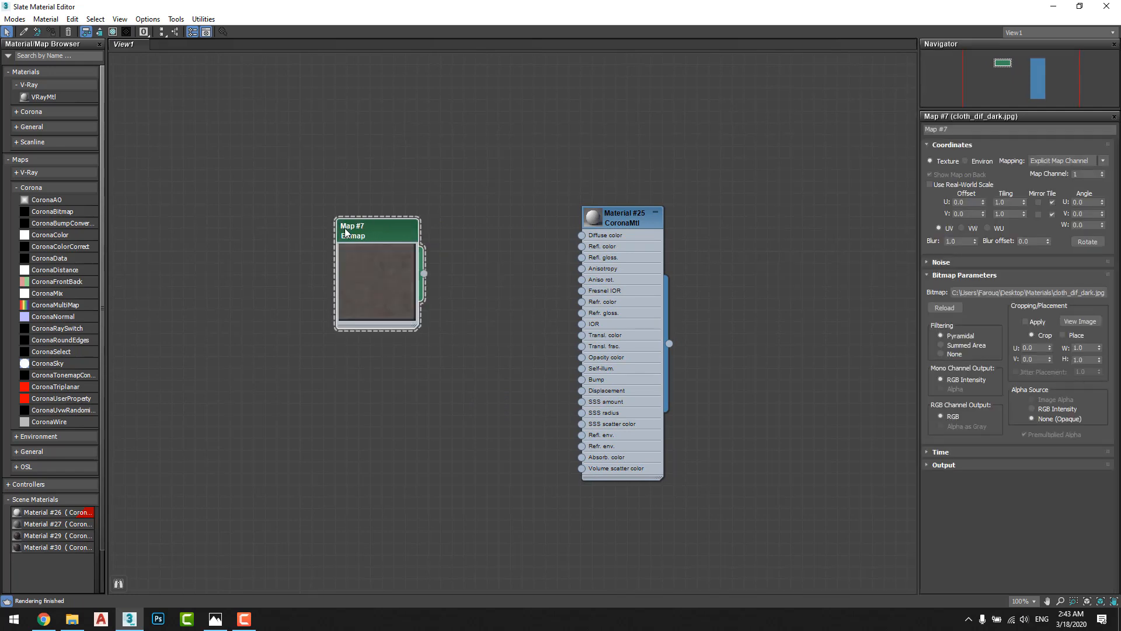
drag(375, 289, 325, 246)
Step: Bring cloth_displ.jpg from the Materials folder in as a bitmap node below the diffuse map and enlarge its preview
key(alt+Tab)
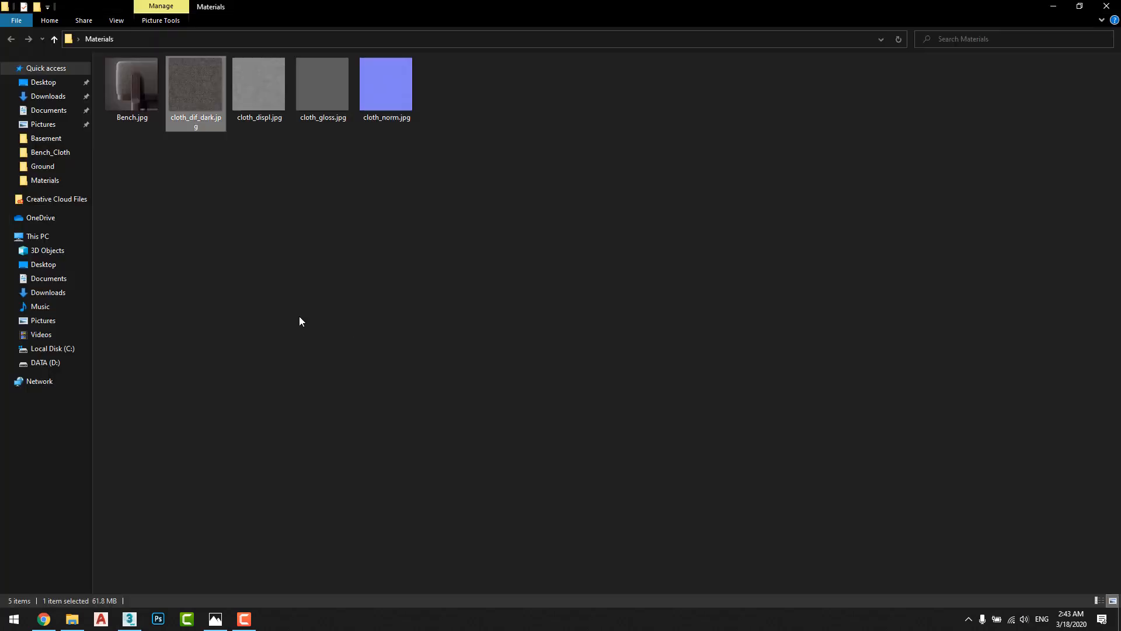
drag(261, 100, 336, 296)
key(alt+Tab)
drag(318, 343, 333, 328)
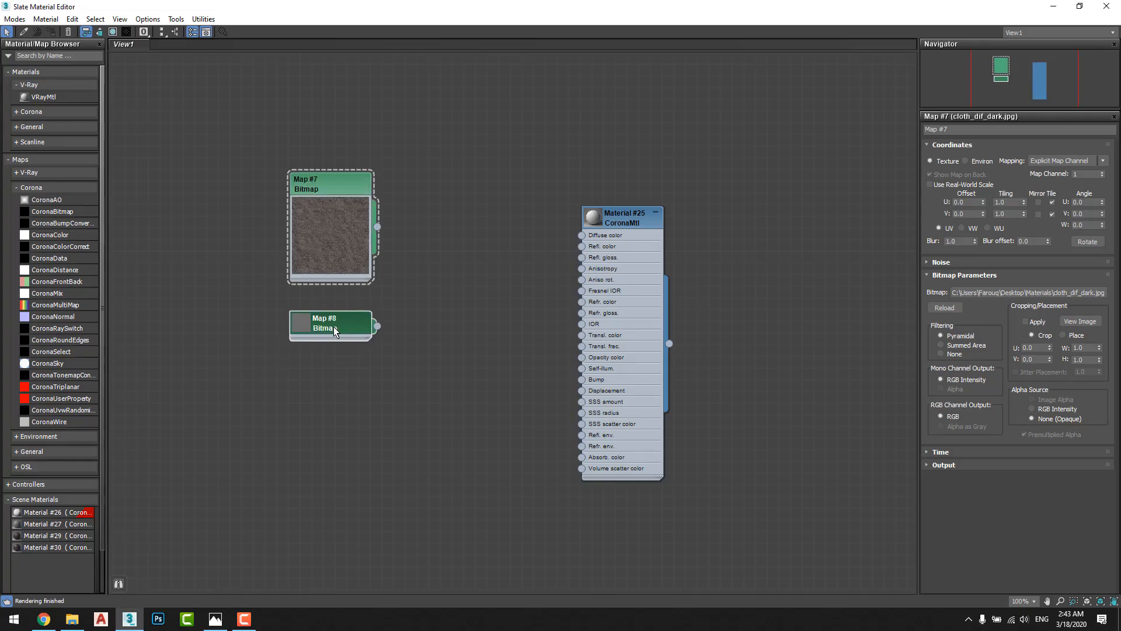
double_click(300, 325)
drag(333, 382, 333, 369)
Step: Bring cloth_gloss.jpg from the Materials folder in as a bitmap node below the displacement map and enlarge its preview
key(alt+Tab)
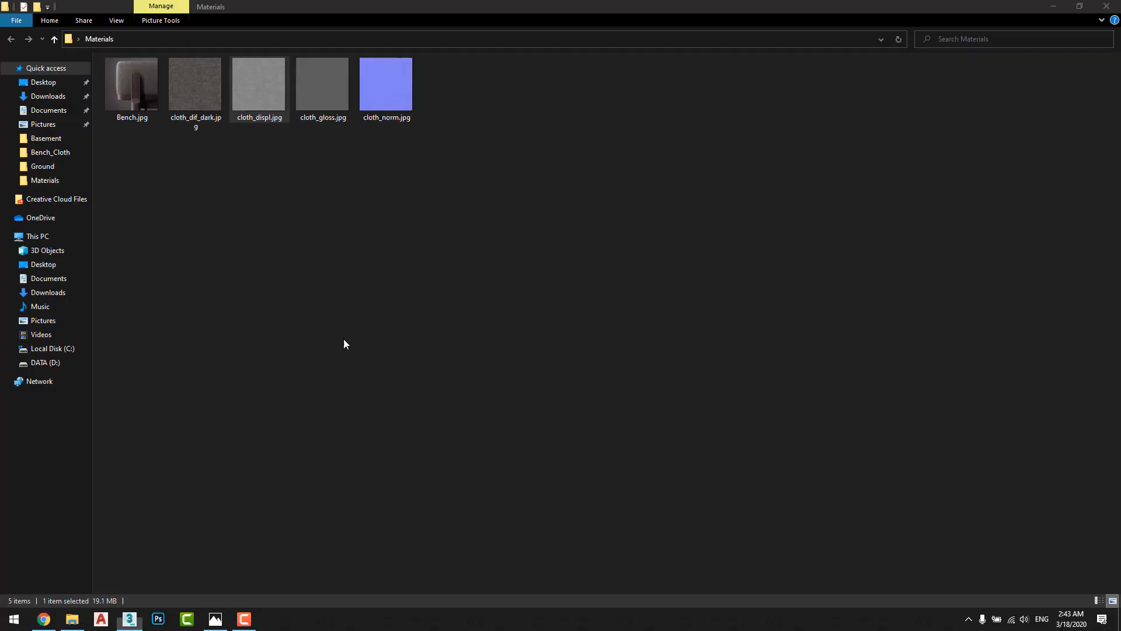
key(alt+Tab)
drag(316, 104, 337, 479)
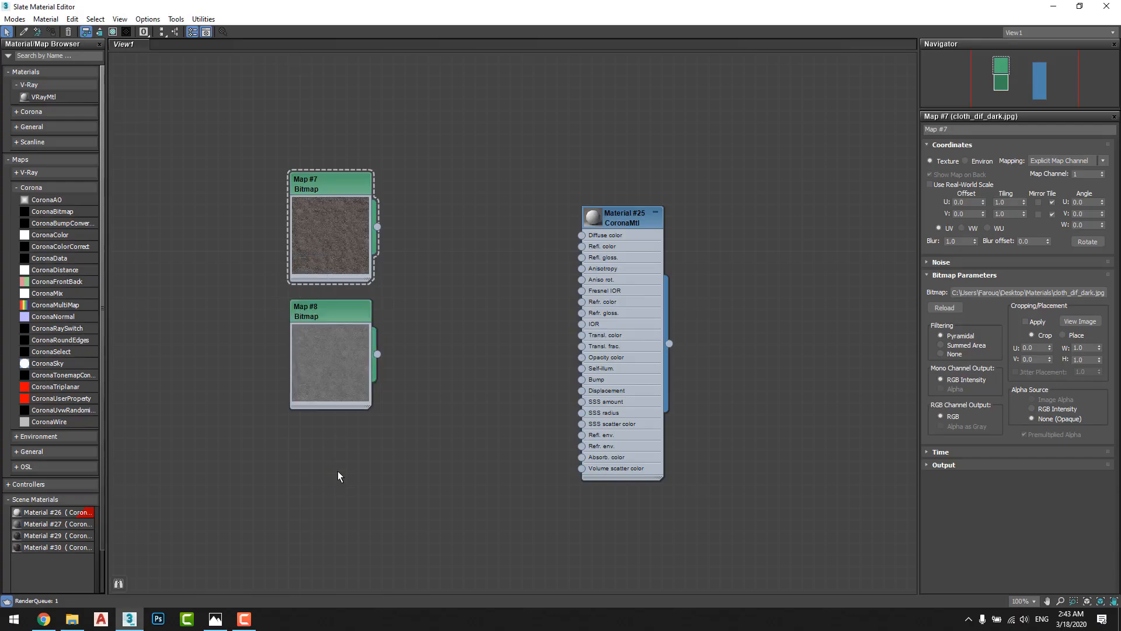
double_click(300, 465)
Step: Bring cloth_norm.jpg from the Materials folder in as a bitmap node below the gloss map and enlarge its preview
middle_drag(389, 439, 390, 343)
key(alt+Tab)
drag(403, 97, 301, 504)
key(alt+Tab)
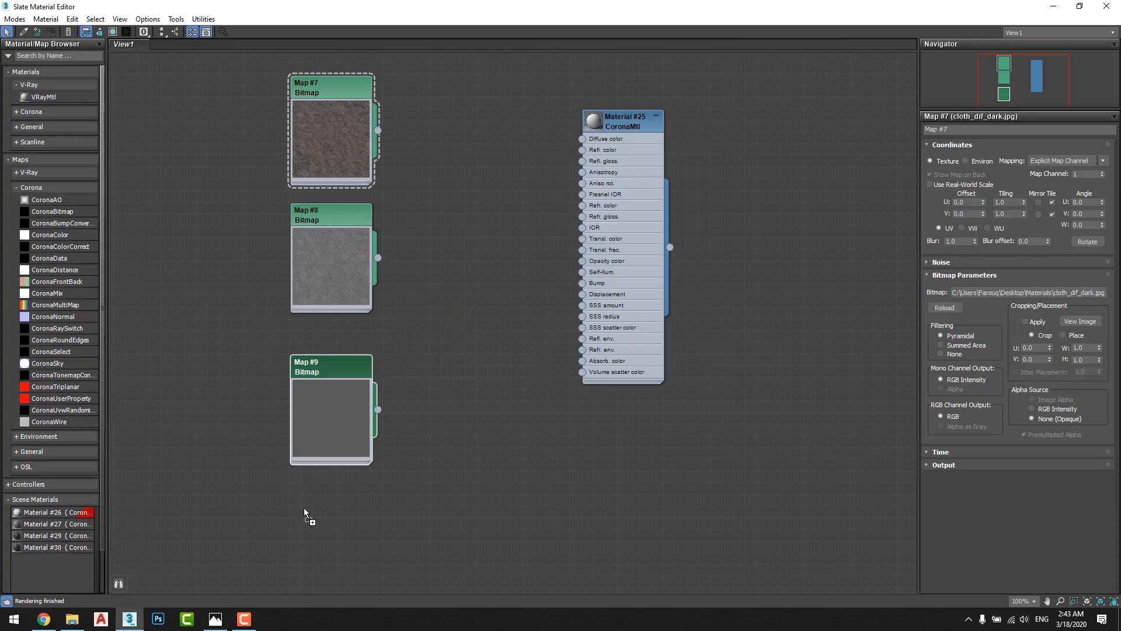
drag(304, 508, 331, 506)
double_click(282, 510)
Step: Rearrange the bitmap nodes into a column ordered diffuse, gloss, normal, displacement
drag(327, 408, 163, 374)
drag(306, 277, 307, 405)
drag(200, 348, 363, 230)
drag(350, 518, 347, 494)
drag(322, 412, 423, 553)
drag(342, 497, 342, 367)
drag(380, 509, 300, 475)
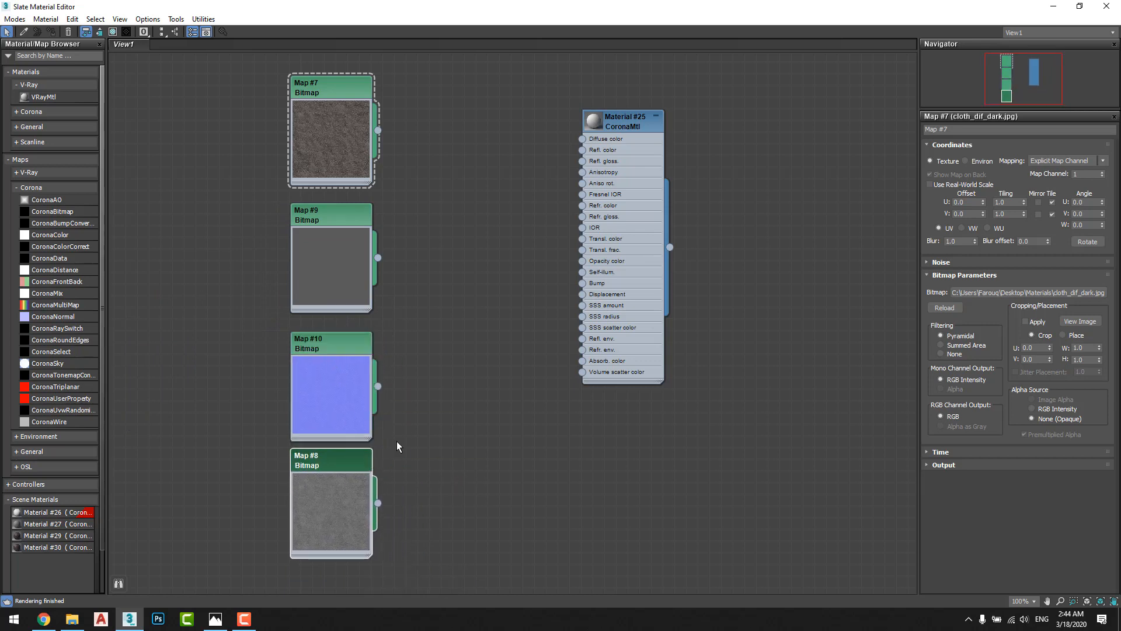
Step: Tighten the spacing of the bitmap node column and place the CoronaMtl node closer to it
scroll(465, 408, down, 1)
click(349, 399)
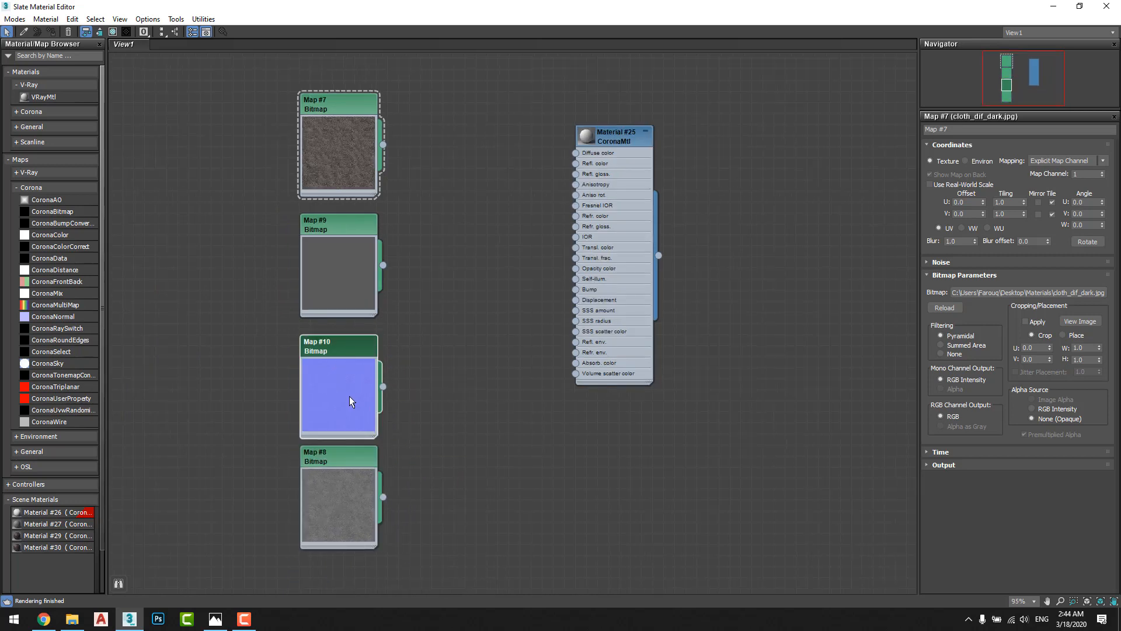
middle_drag(427, 315, 404, 325)
drag(317, 389, 318, 377)
drag(316, 502, 316, 491)
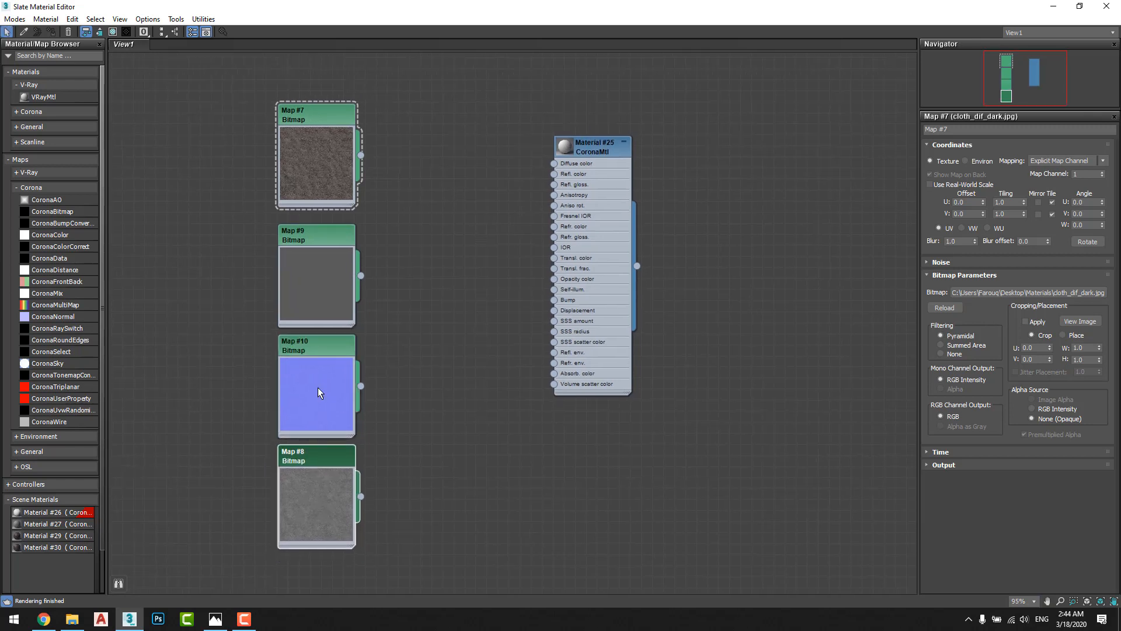
drag(393, 220, 275, 545)
drag(320, 286, 320, 278)
click(410, 239)
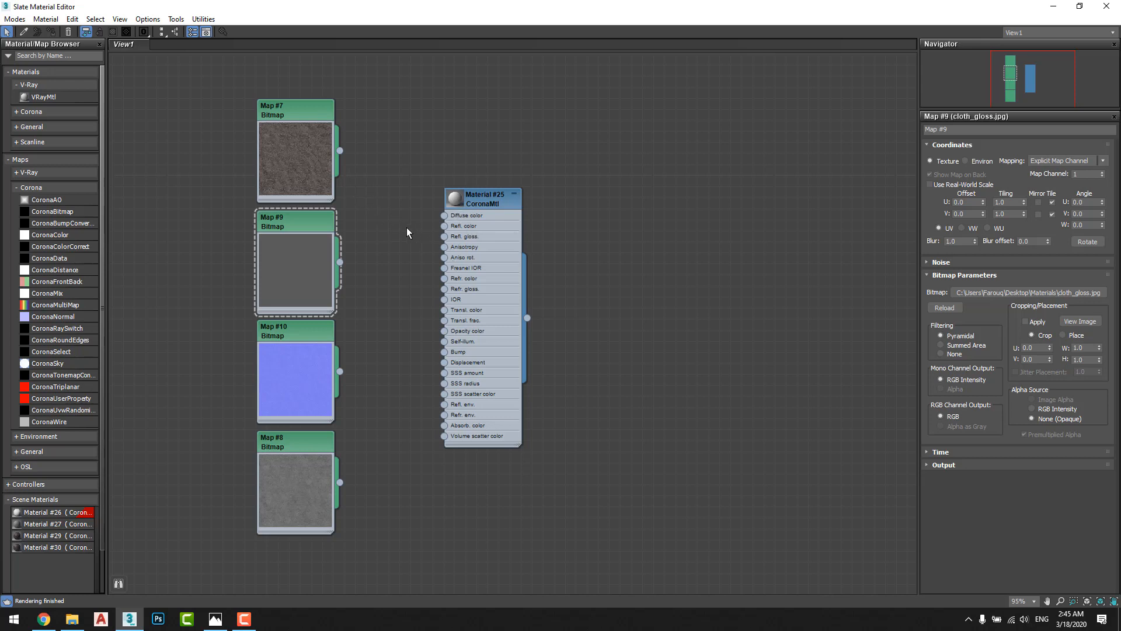
Step: Connect the cloth_dif_dark bitmap to the material's Diffuse color and the cloth_gloss bitmap to its Refl. gloss
drag(340, 150, 444, 215)
click(286, 225)
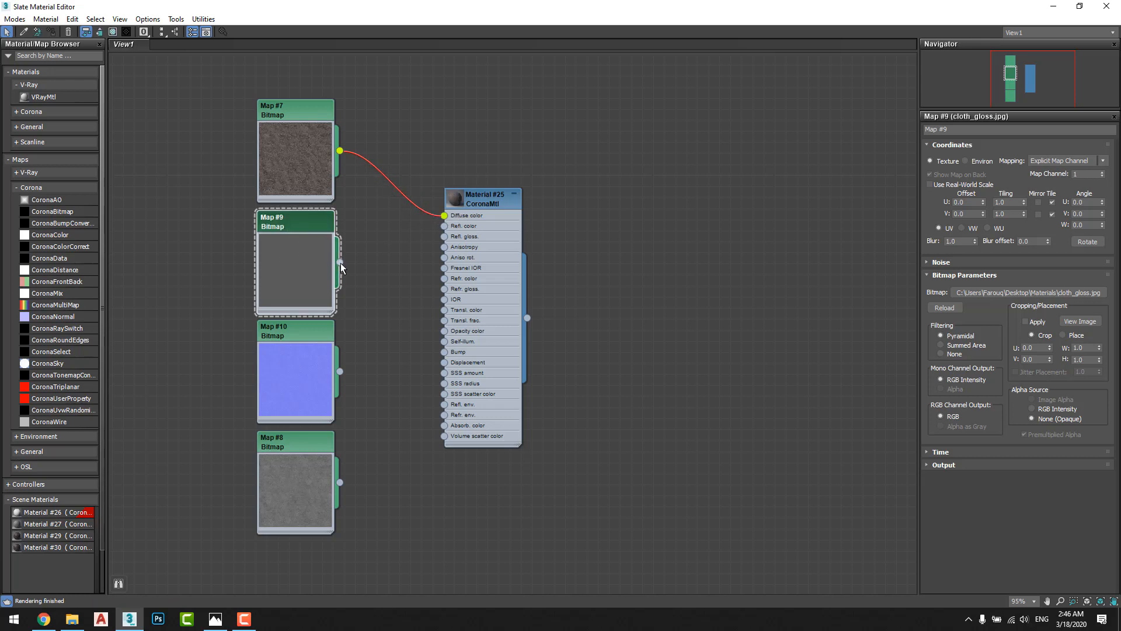
drag(340, 262, 448, 239)
Step: Open an enlarged preview window of the CoronaMtl and dock it between the node view and the parameter area
right_click(453, 201)
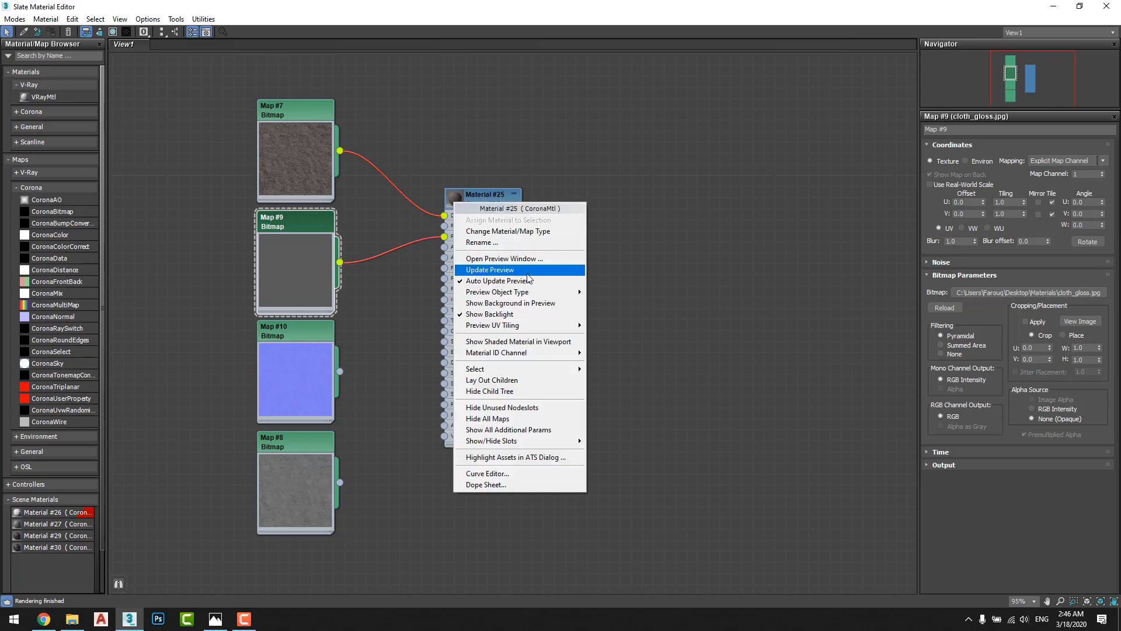
click(527, 259)
drag(530, 261, 867, 320)
drag(833, 201, 595, 225)
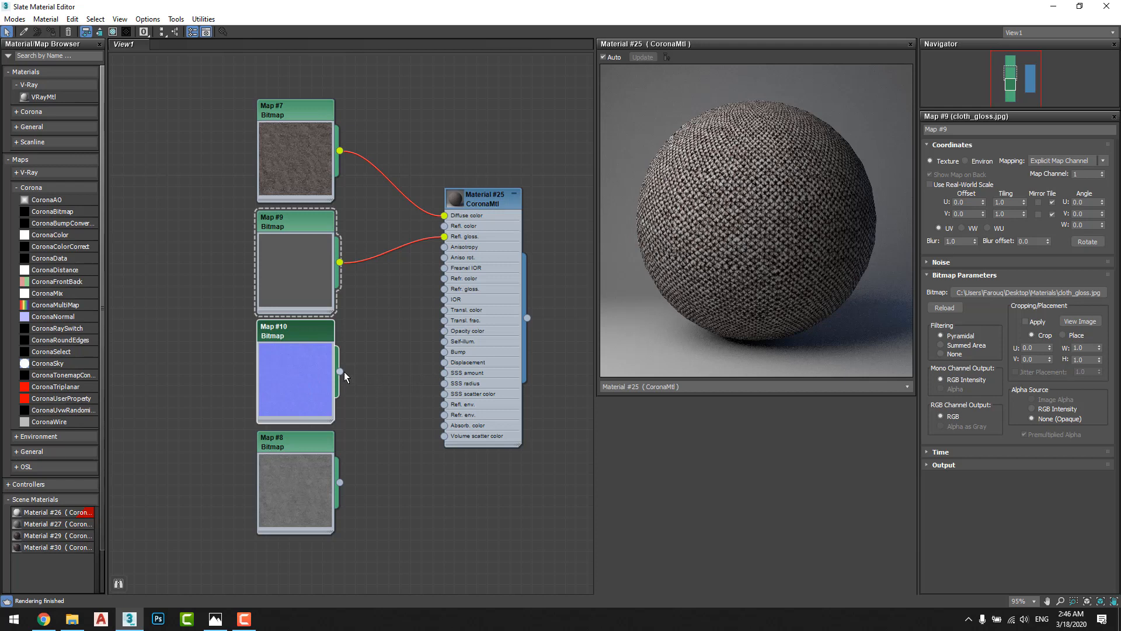
Step: Try the cloth_norm bitmap directly in the Bump slot, move the bitmap farther from the material and detach it
drag(339, 371, 443, 352)
drag(282, 373, 156, 381)
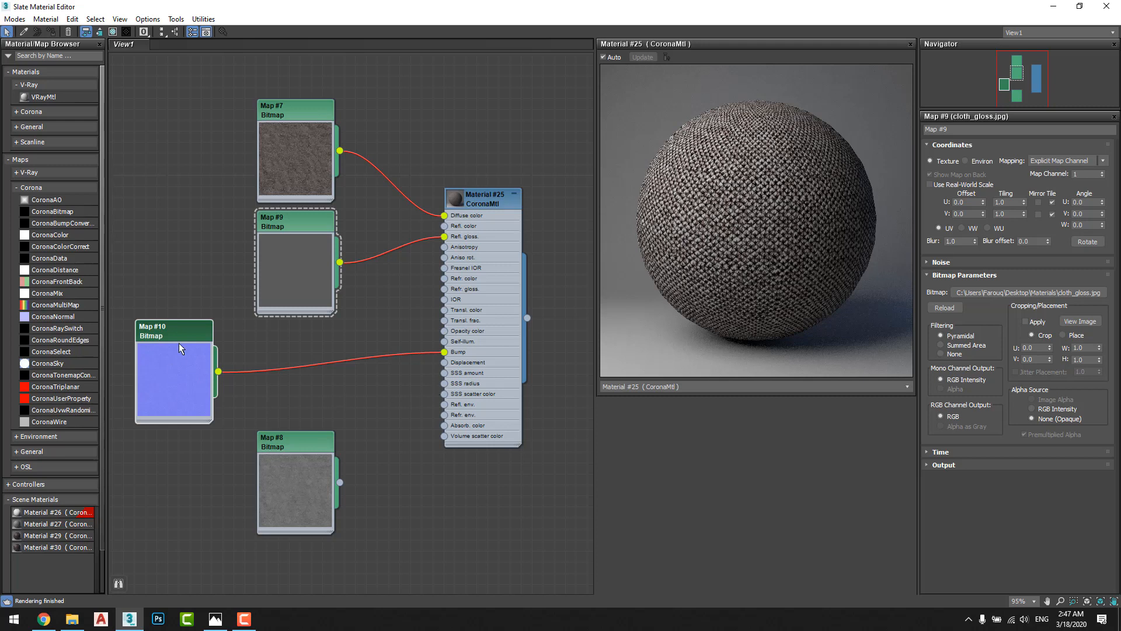
drag(455, 352, 268, 411)
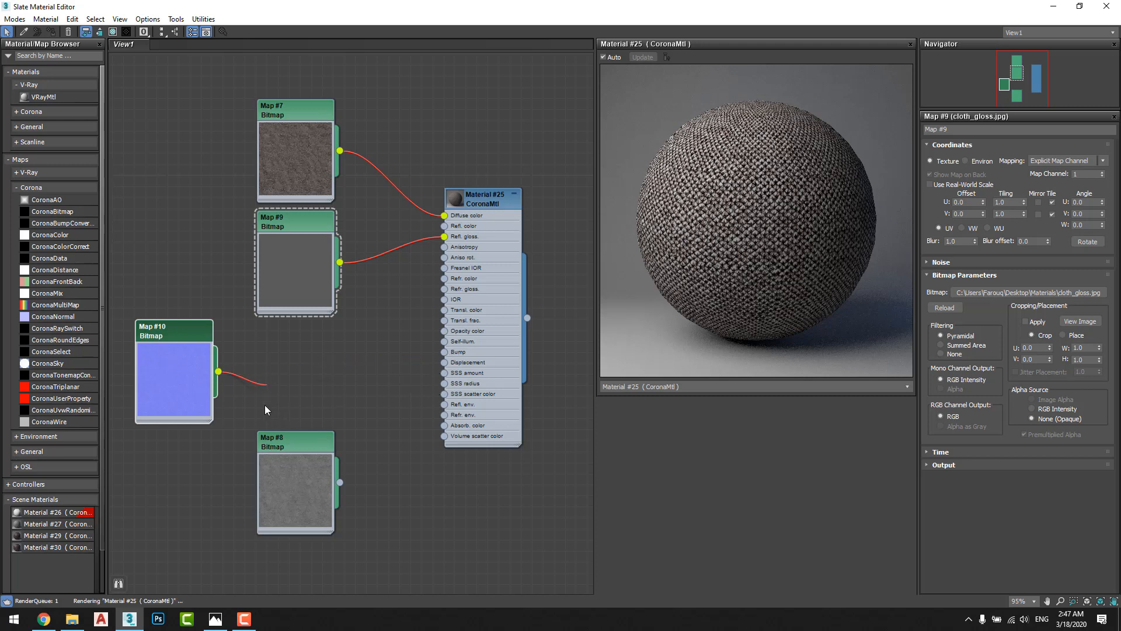
Step: Add a CoronaNormal map to the material's Bump slot and position it between the cloth_norm bitmap and the material
drag(445, 352, 321, 370)
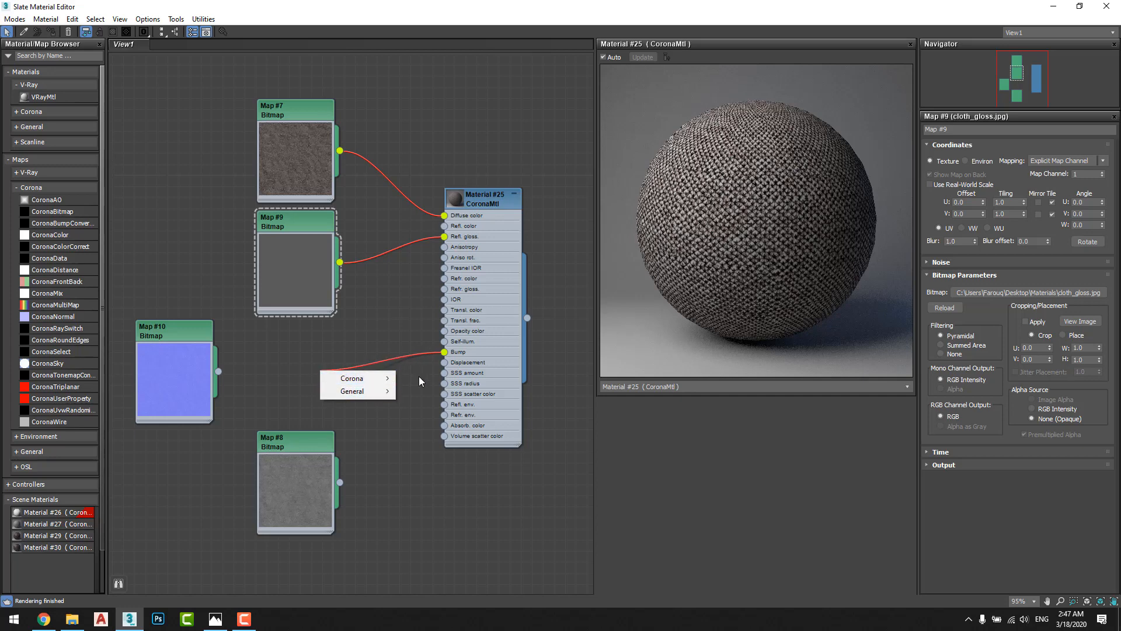
mouse_move(370, 381)
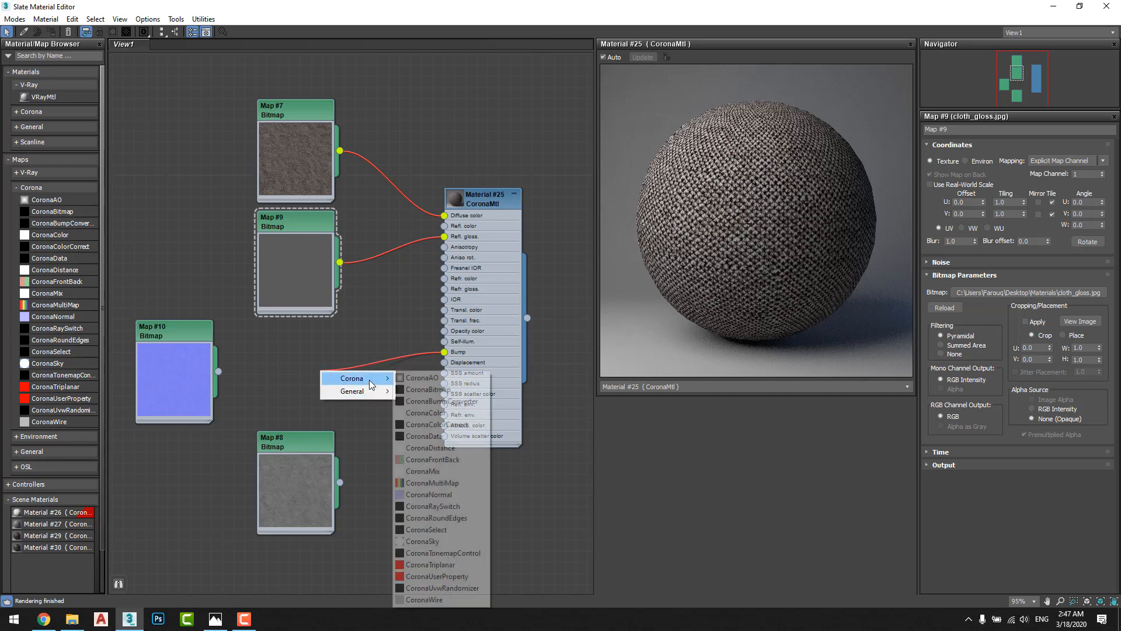
click(445, 498)
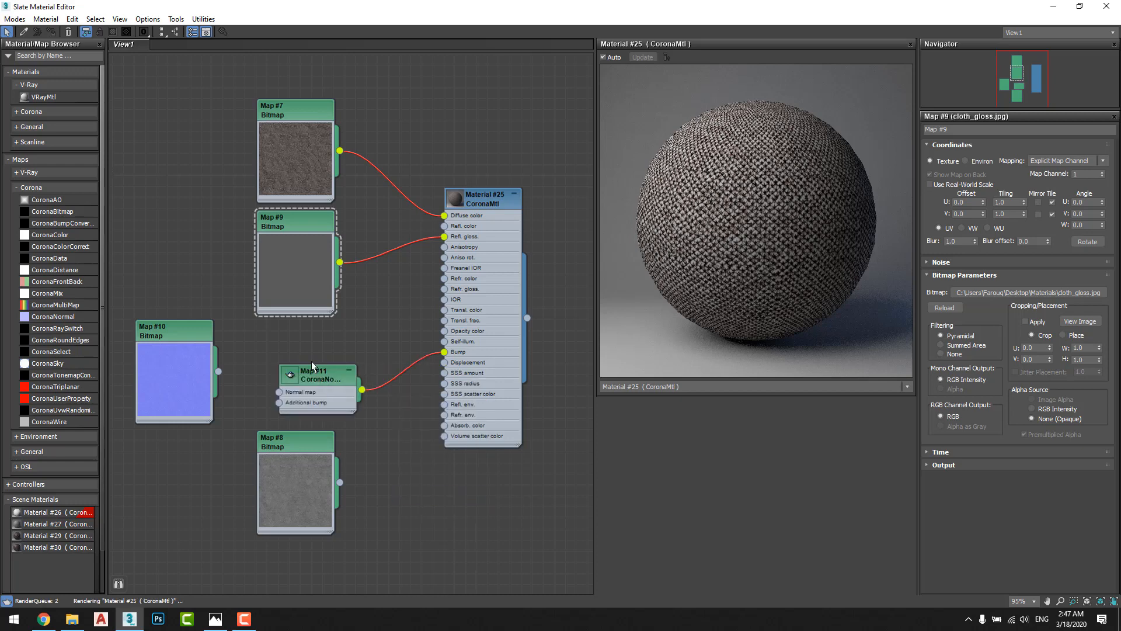
click(295, 373)
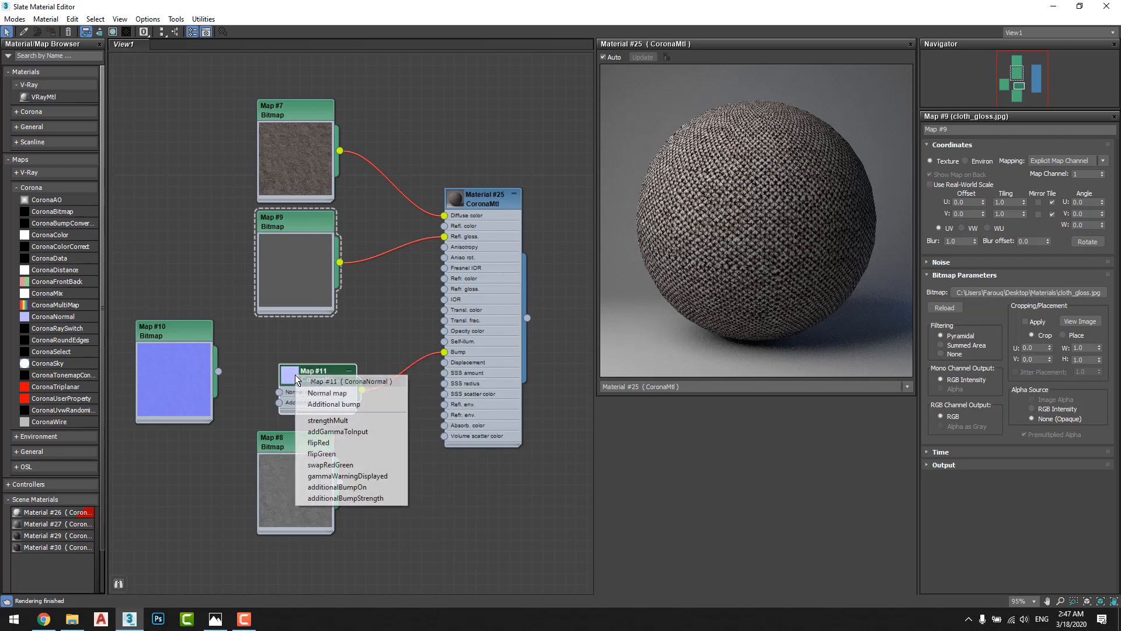
click(289, 348)
drag(292, 370, 269, 359)
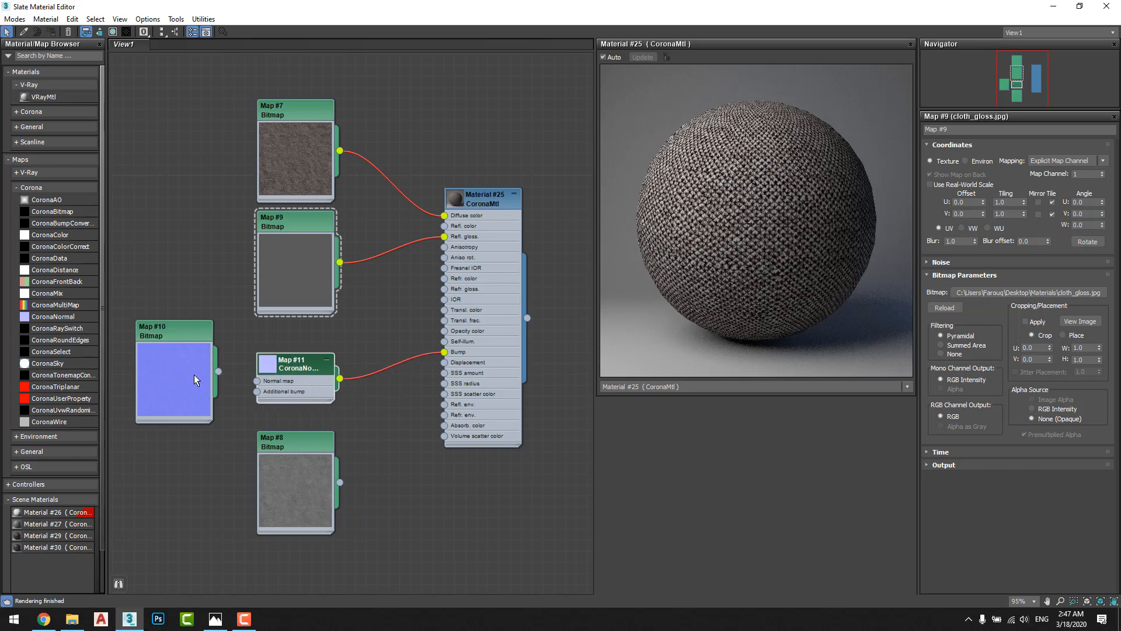
Step: Connect the cloth_norm bitmap to the Normal map input of the CoronaNormal node
click(195, 373)
key(alt+Tab)
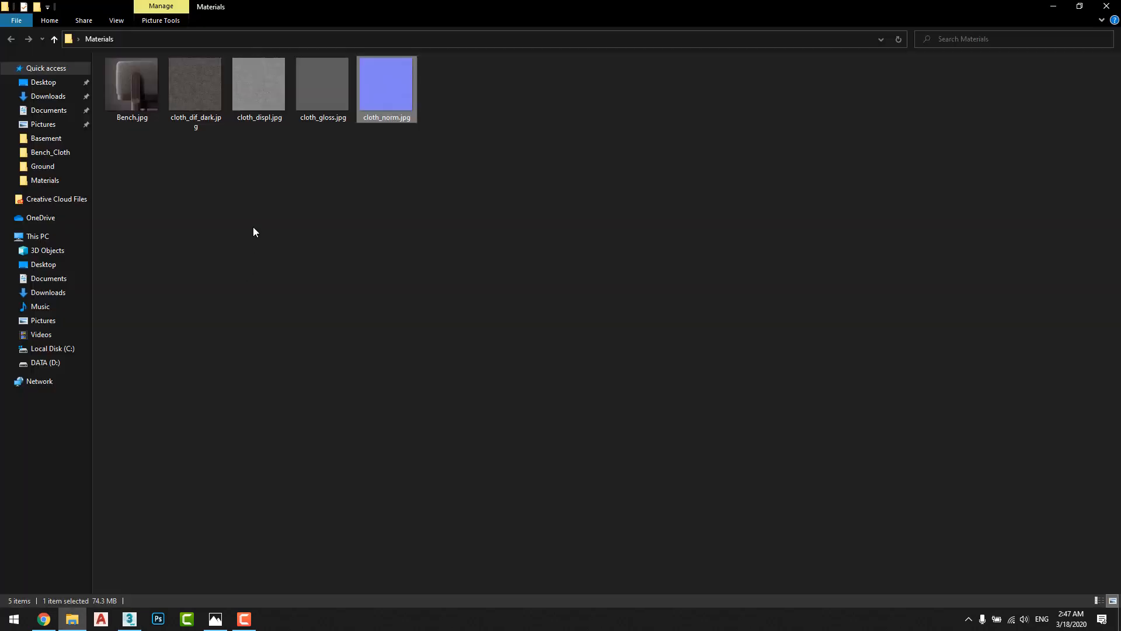
key(alt+Tab)
drag(218, 371, 255, 383)
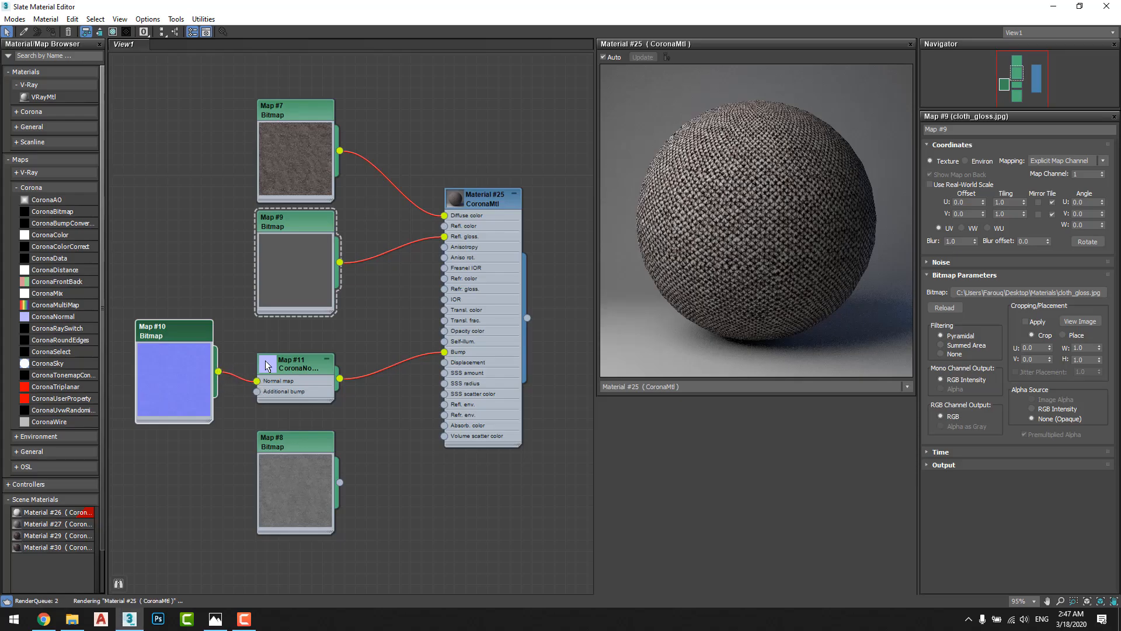
Step: Connect the cloth_dif_dark bitmap also to the CoronaNormal's Additional bump input and place the bitmap above the normal map
right_click(296, 259)
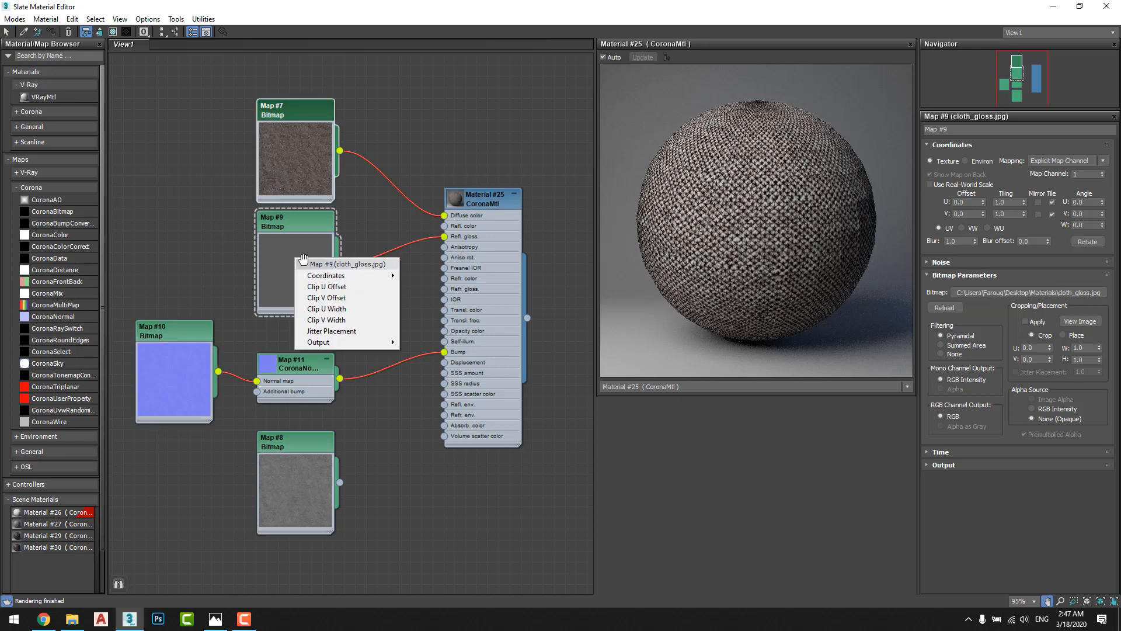
click(344, 222)
middle_drag(259, 238, 296, 255)
scroll(350, 243, down, 2)
scroll(572, 210, up, 1)
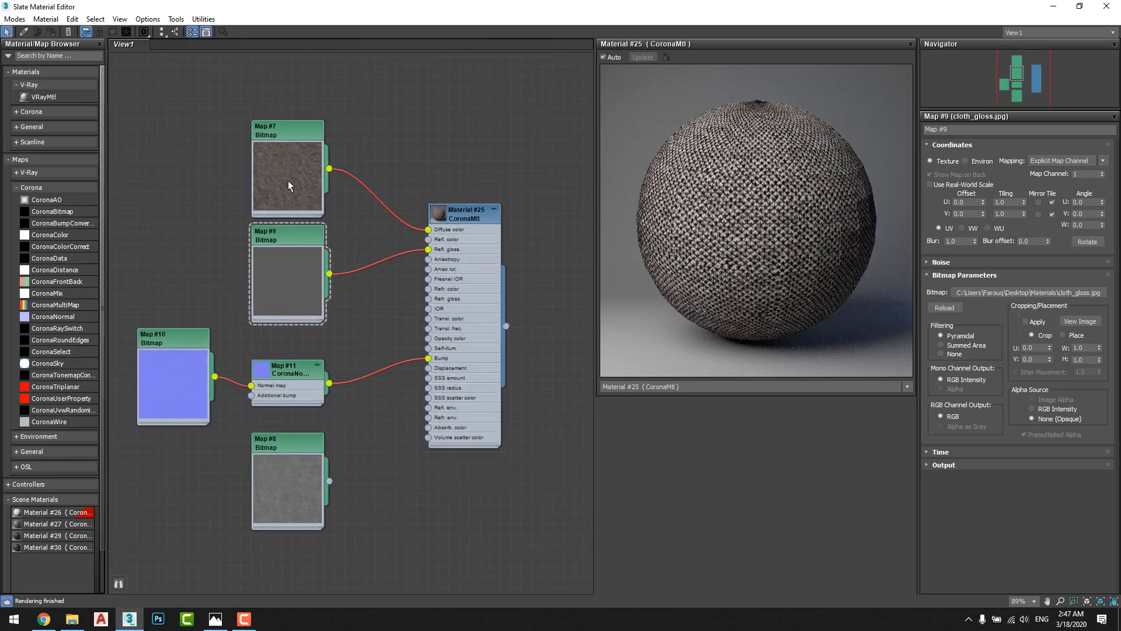
scroll(300, 184, down, 2)
middle_drag(251, 184, 356, 212)
drag(368, 214, 364, 398)
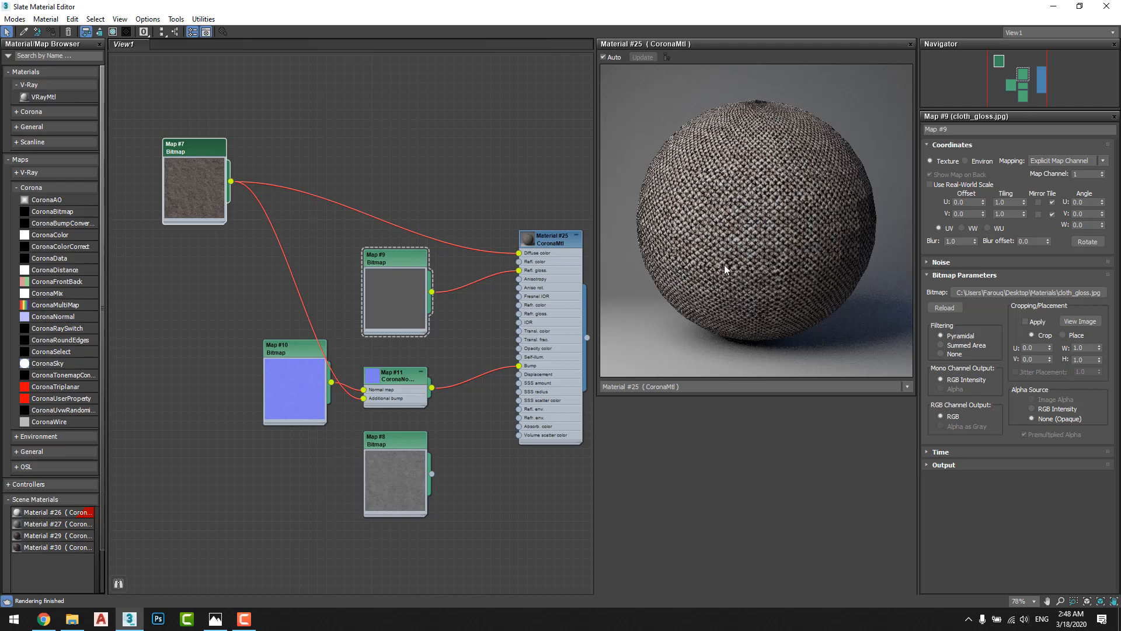
drag(211, 204, 303, 241)
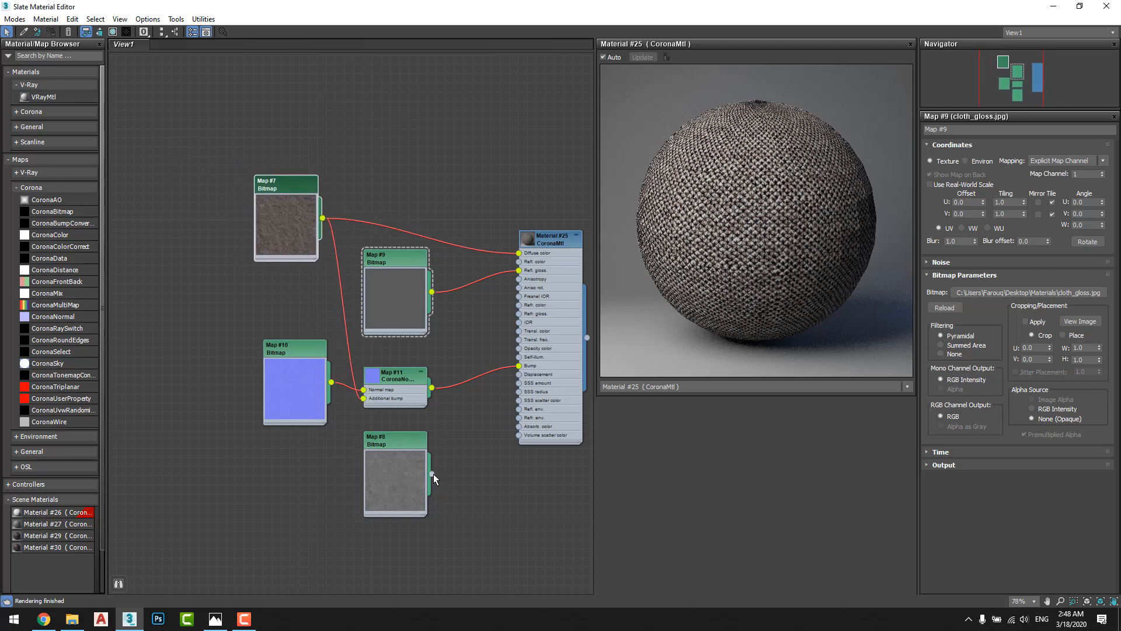
Step: Connect the cloth_displ bitmap to the material's Displacement slot and open the CoronaMtl's parameters
drag(499, 400, 518, 373)
middle_drag(484, 462, 404, 441)
scroll(396, 433, up, 1)
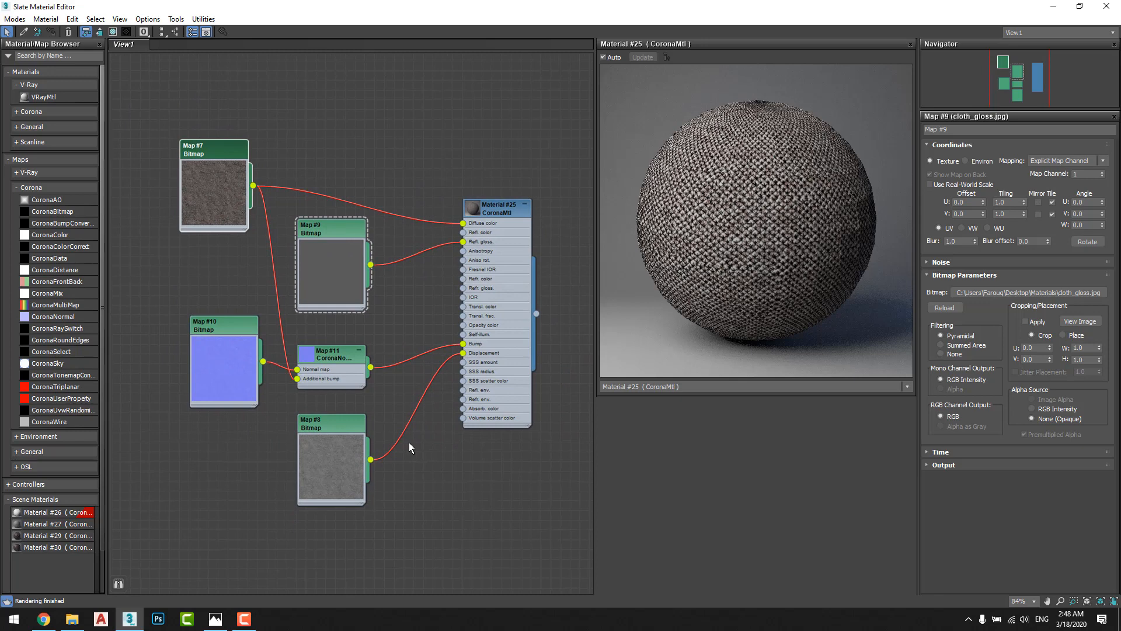
double_click(487, 222)
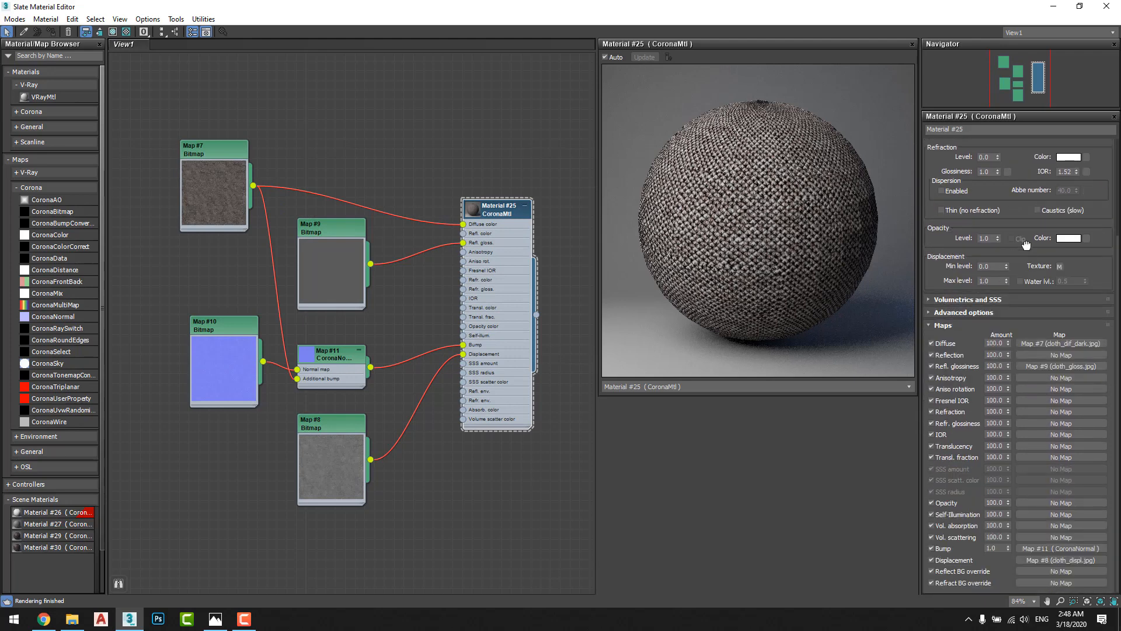
Step: Restore the editor to a floating window, assign the cloth material to the desk object and show it in the viewport
click(1079, 7)
click(607, 231)
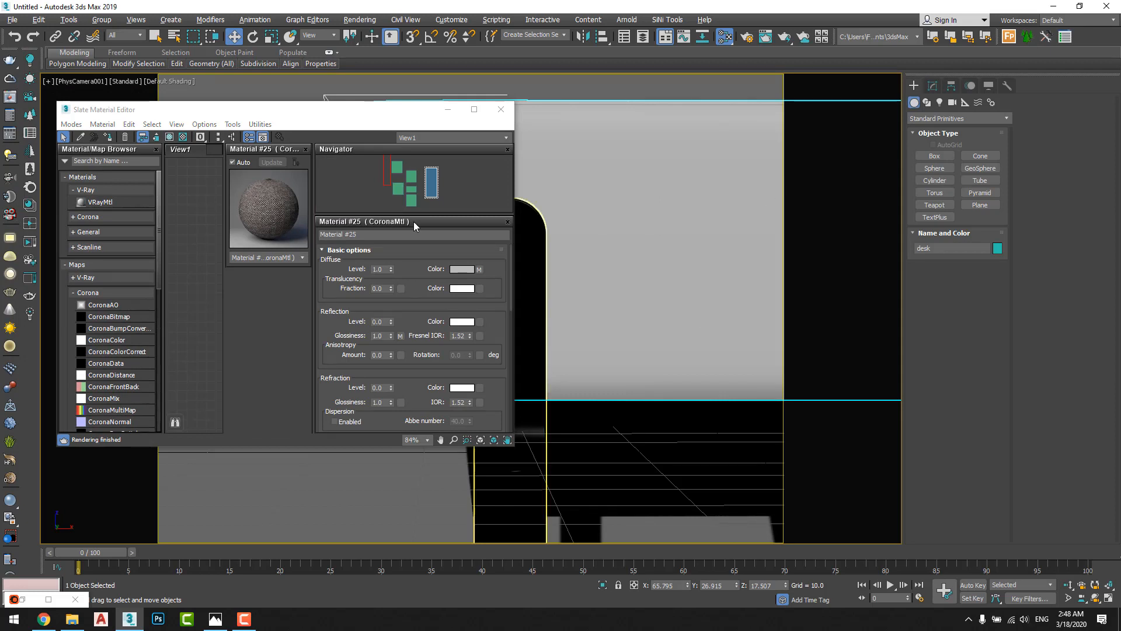
click(191, 157)
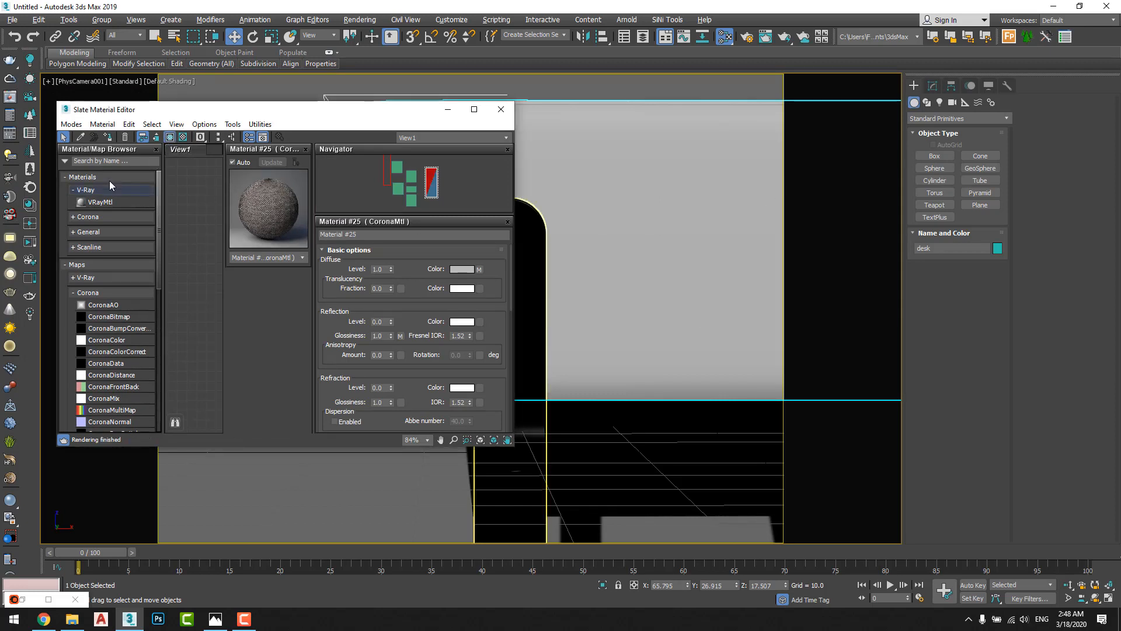
click(108, 138)
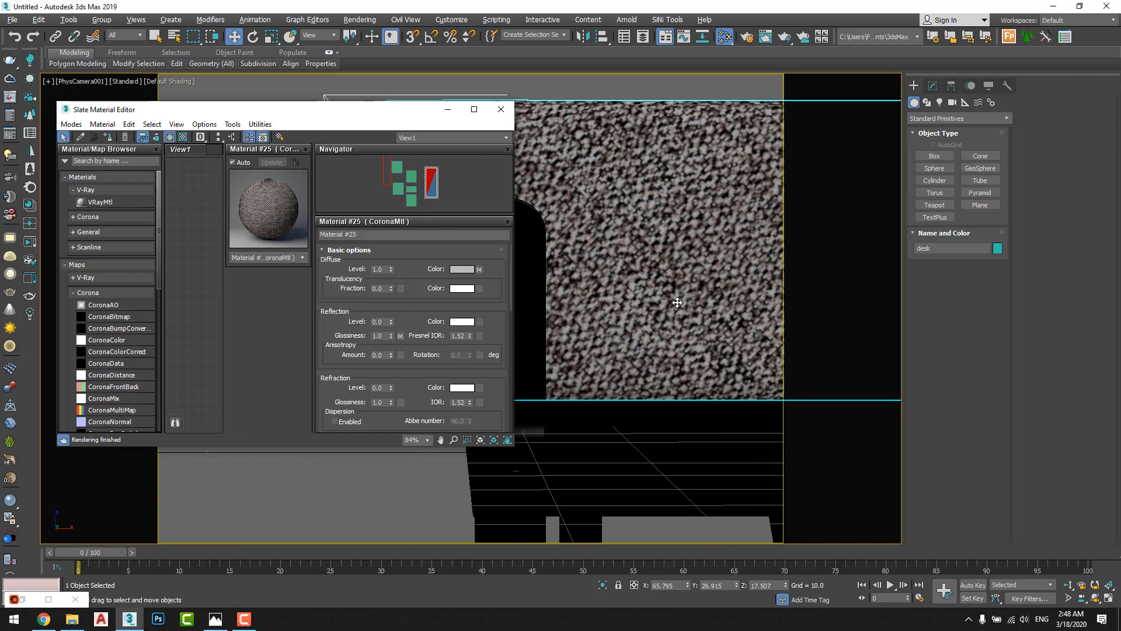
Step: Open the desk object's modifier settings and reposition the floating Slate Material Editor to uncover the textured surface
drag(338, 121, 287, 182)
click(933, 87)
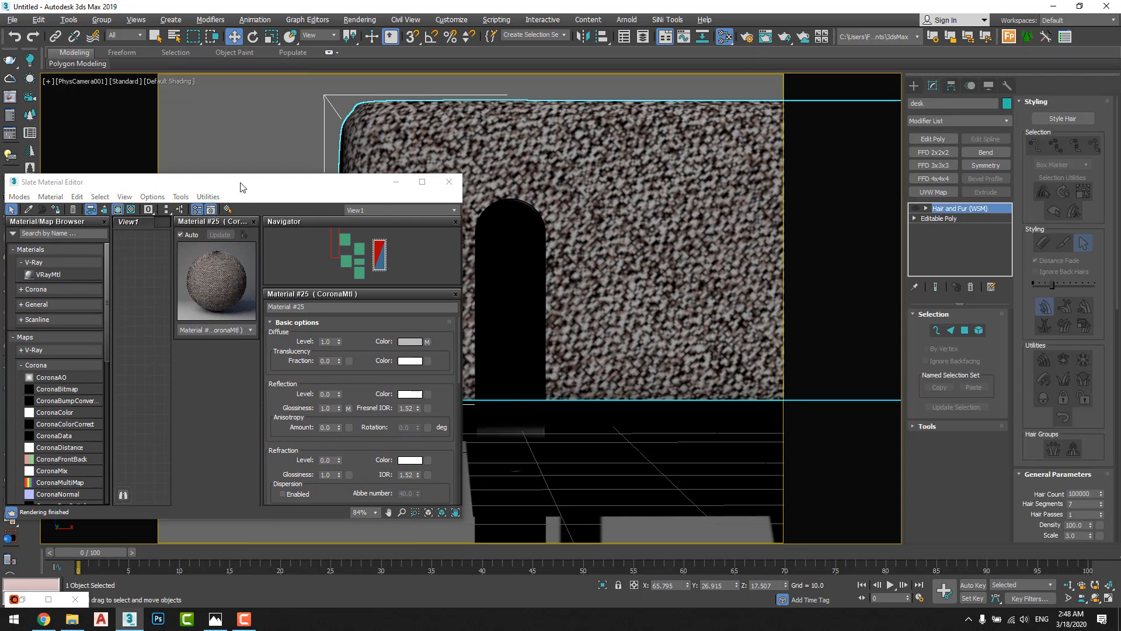
drag(243, 184, 444, 142)
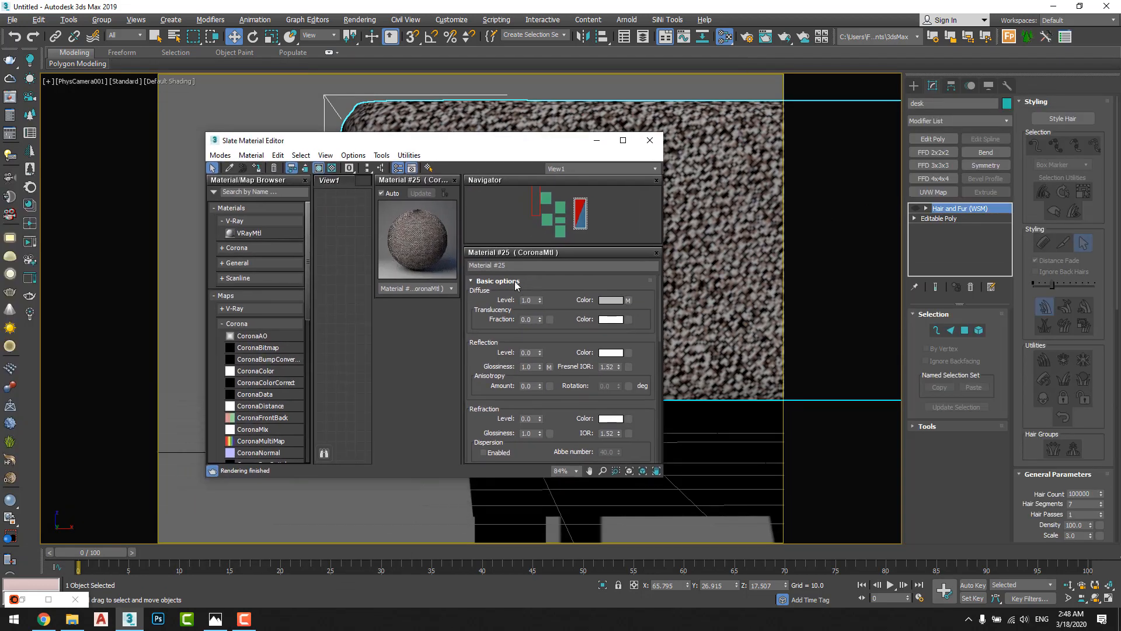
double_click(406, 143)
middle_drag(368, 189, 396, 188)
double_click(588, 4)
drag(499, 147, 406, 174)
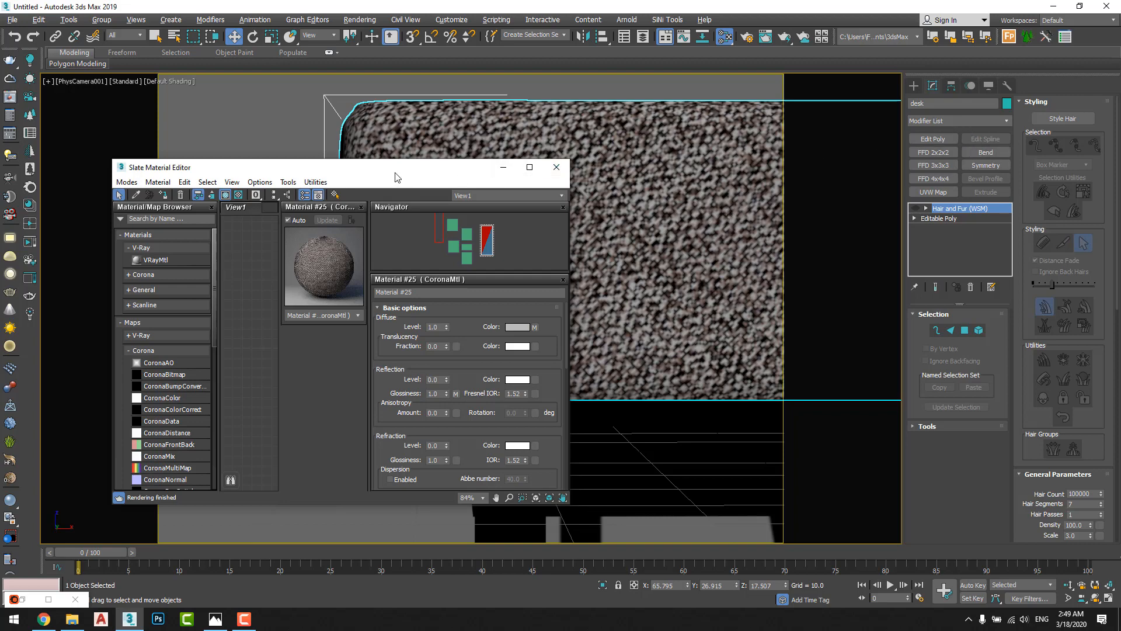
Step: Set the tiling of the cloth_dif_dark bitmap to 3.0 in both U and V
drag(397, 172, 373, 165)
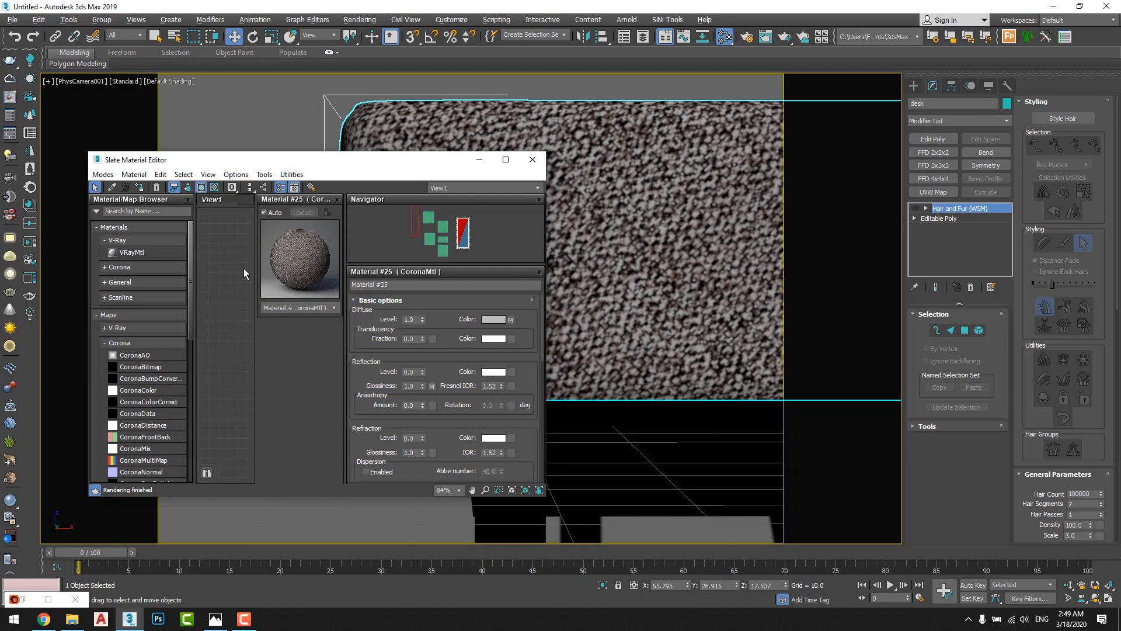
middle_drag(234, 257, 380, 268)
middle_drag(223, 285, 240, 243)
click(430, 220)
double_click(221, 307)
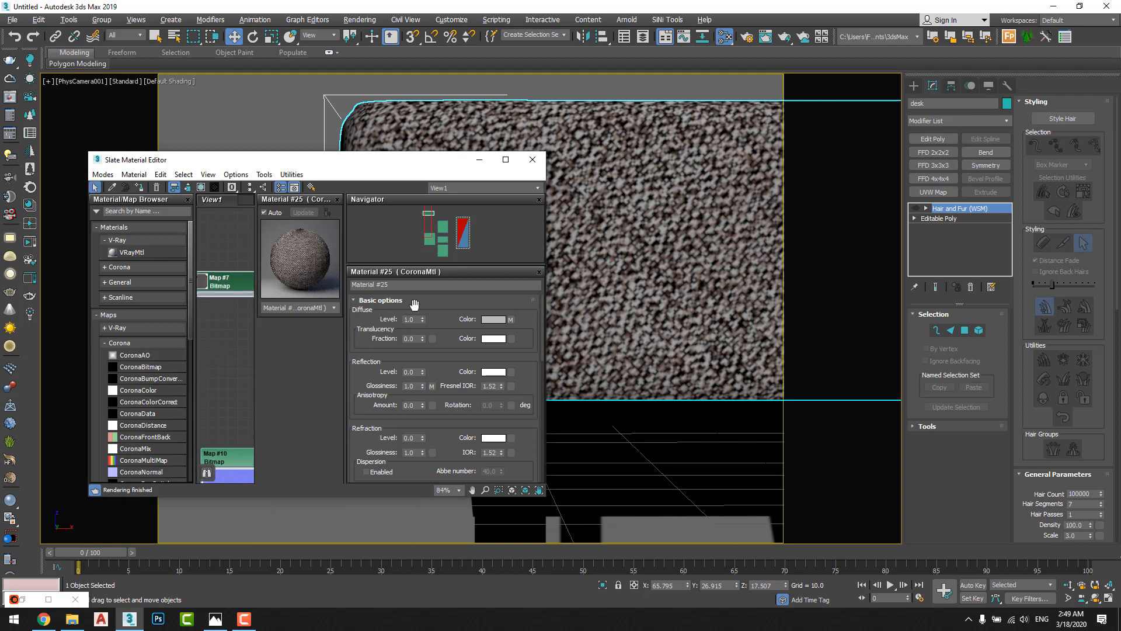
double_click(228, 286)
click(434, 357)
drag(443, 369, 389, 377)
text(3)
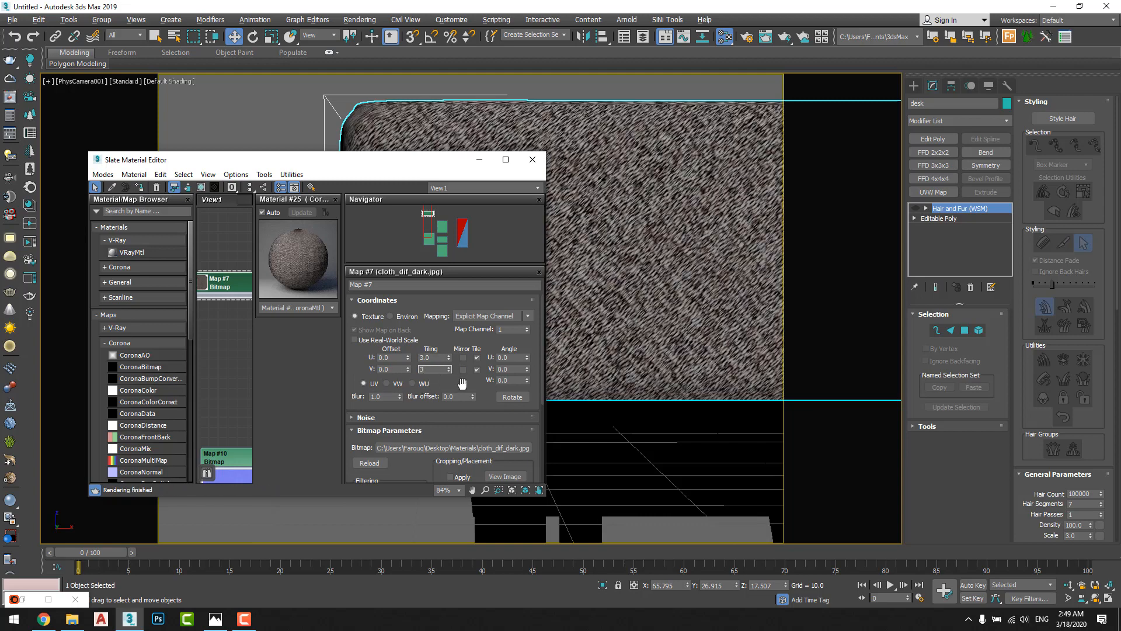
key(Return)
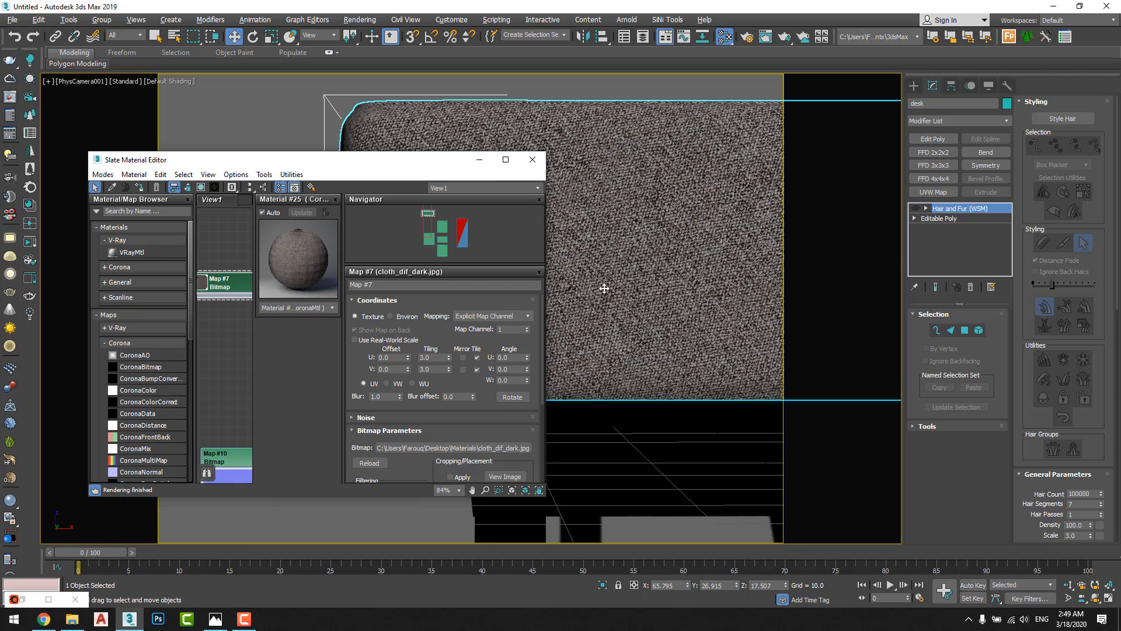
Step: Open the Corona frame buffer and check the System settings in Render Setup, moving the floating windows clear of the view
mouse_move(307, 158)
mouse_down()
mouse_move(125, 141)
mouse_move(298, 187)
mouse_move(292, 171)
mouse_up()
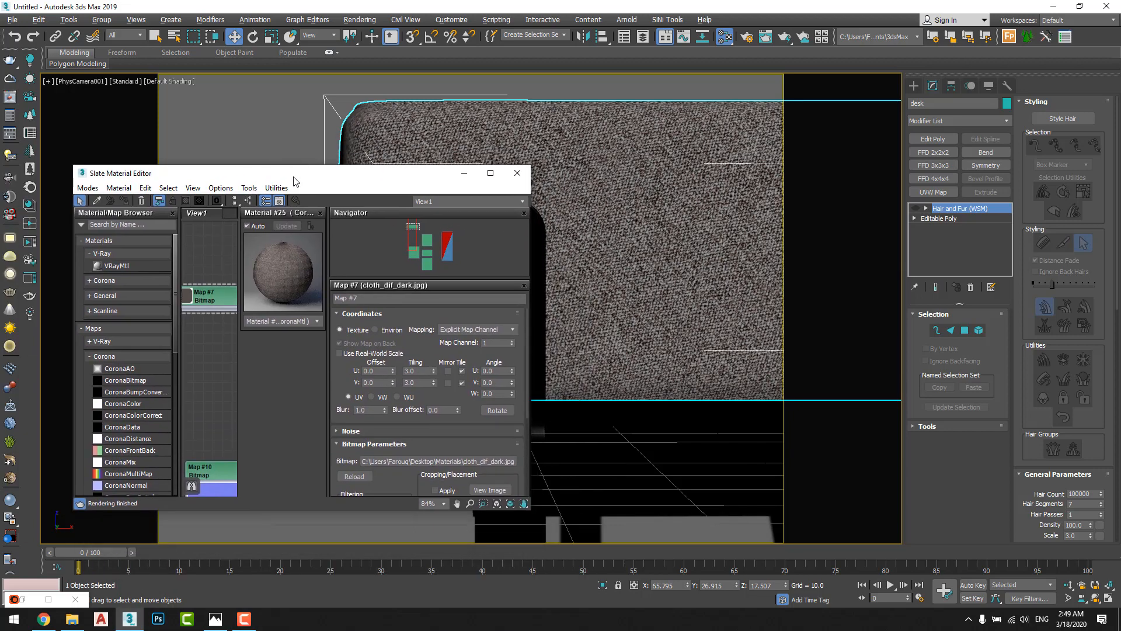
click(34, 276)
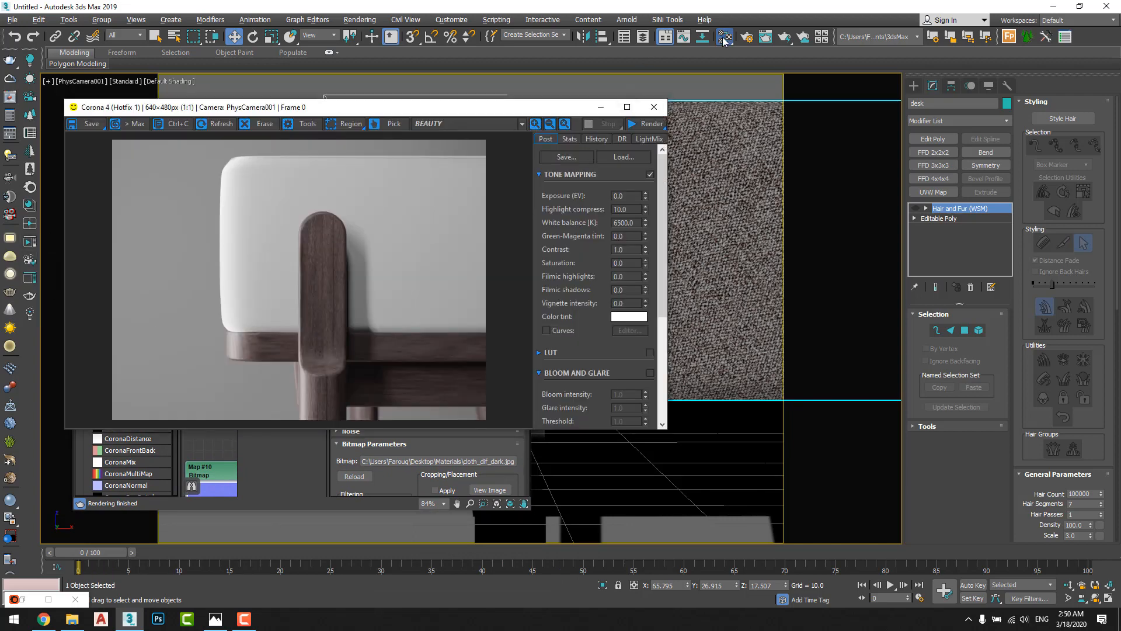
key(F10)
drag(281, 73, 820, 76)
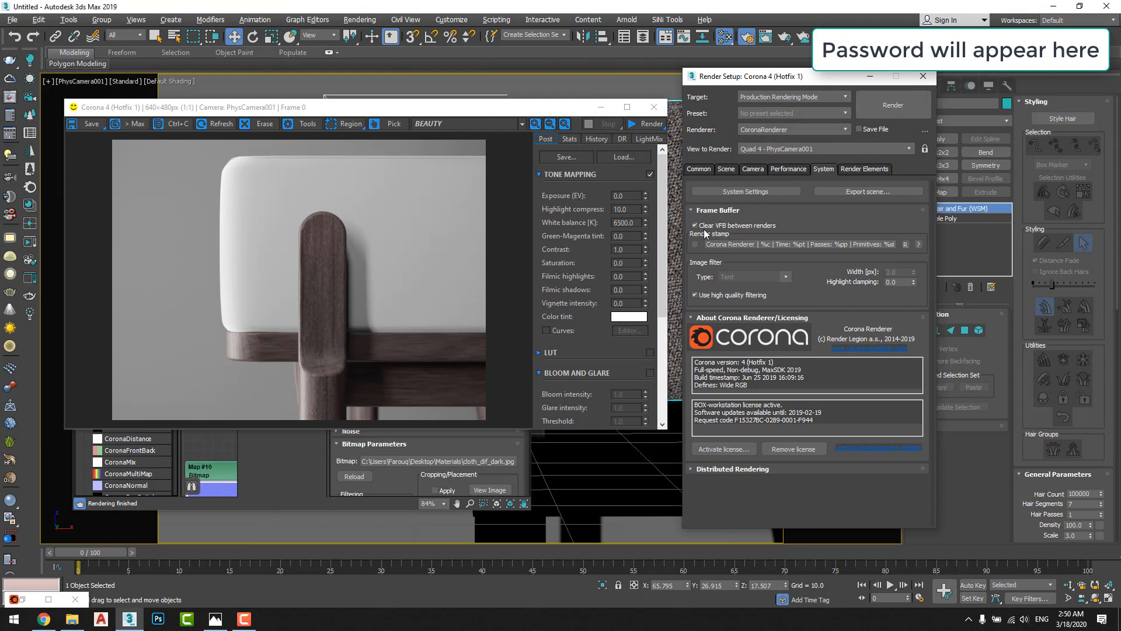
click(923, 76)
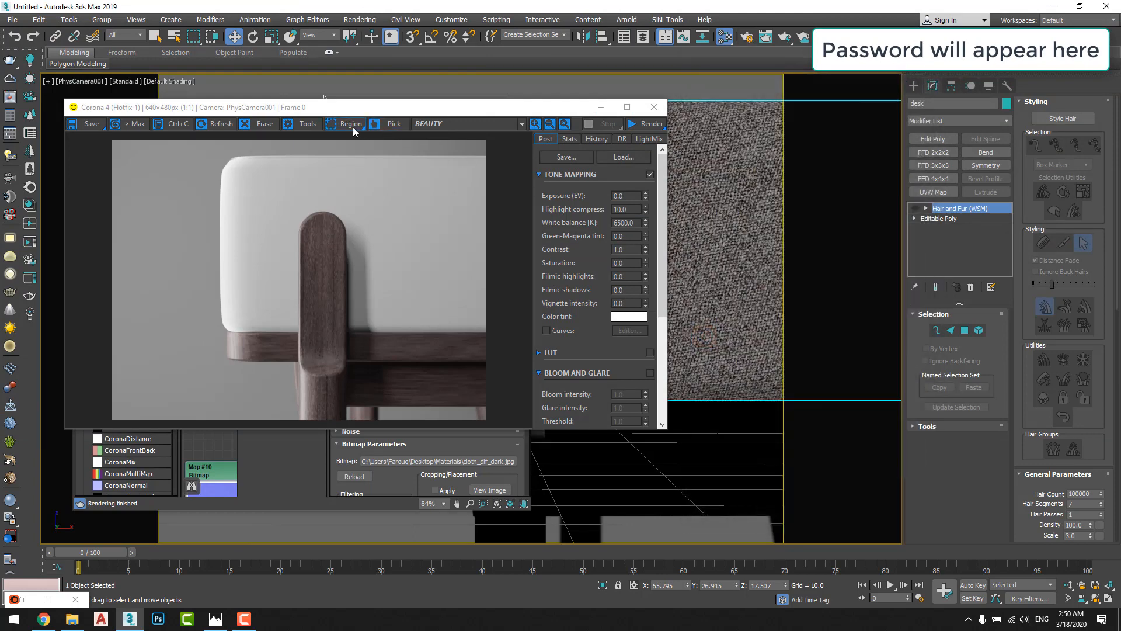
Step: Render a region around the end of the cushion and clear the region so the whole camera view renders
click(350, 124)
drag(296, 143, 202, 372)
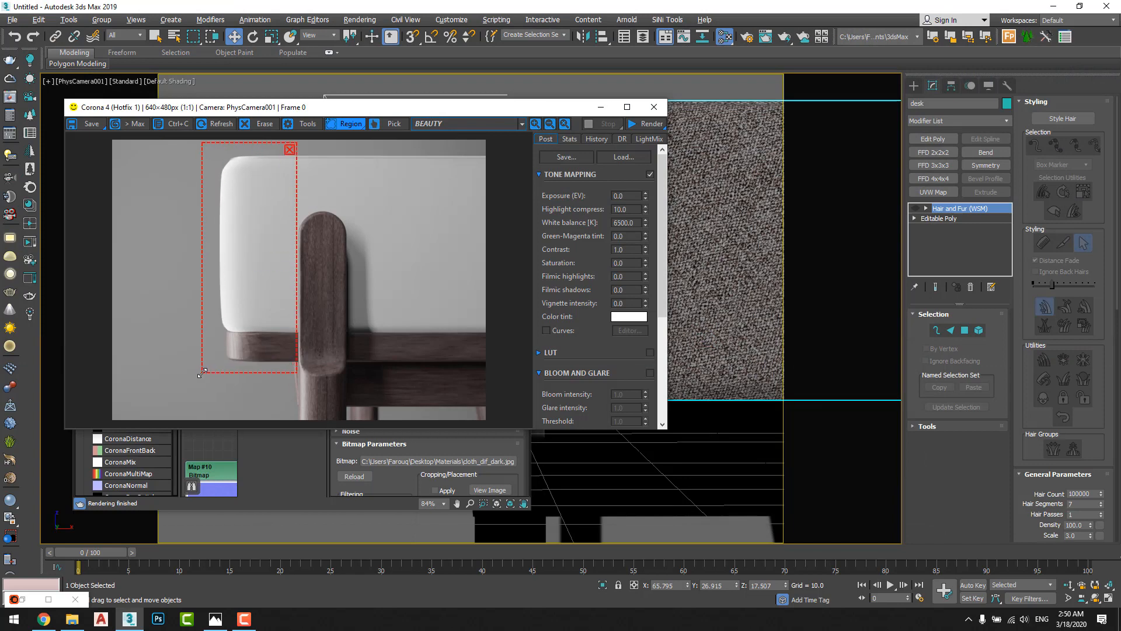
click(647, 125)
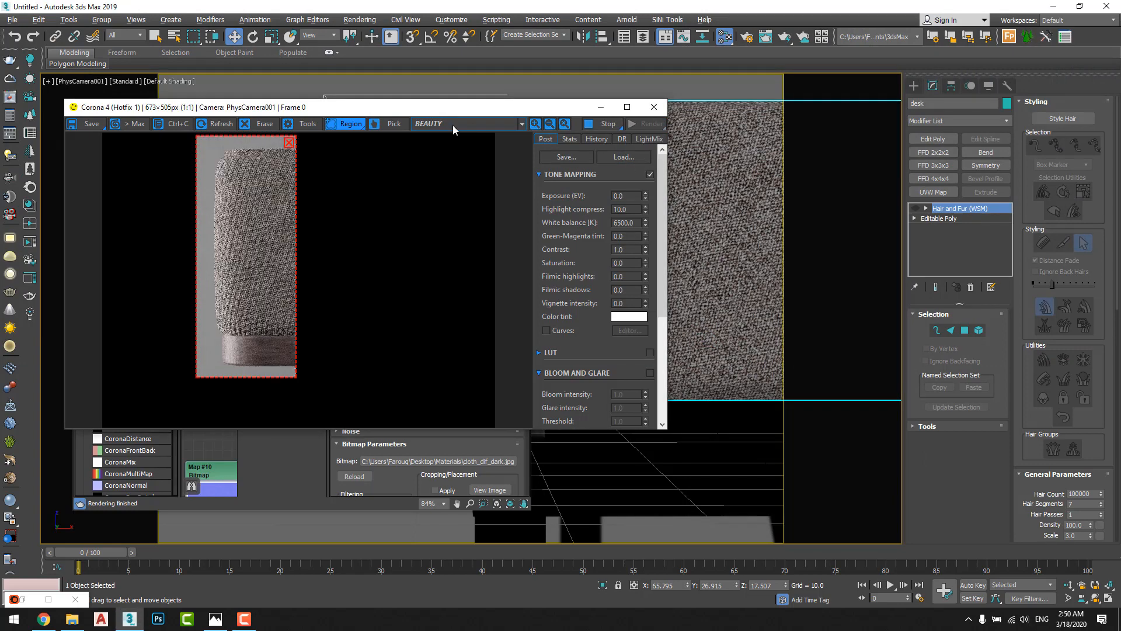
scroll(259, 249, up, 1)
scroll(233, 251, down, 1)
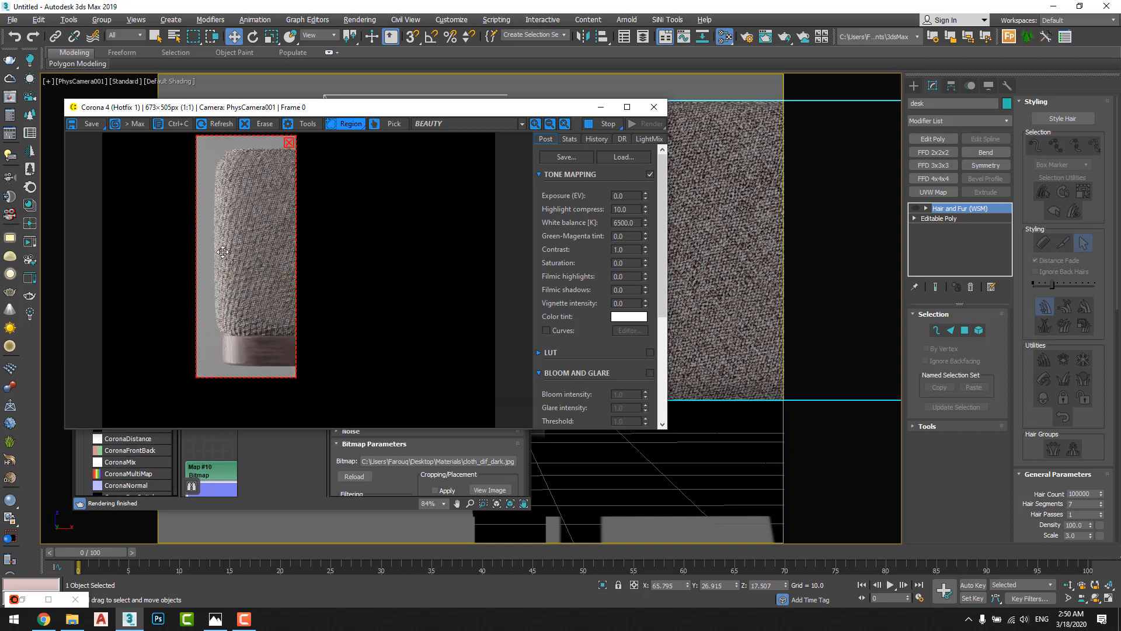
scroll(234, 251, up, 3)
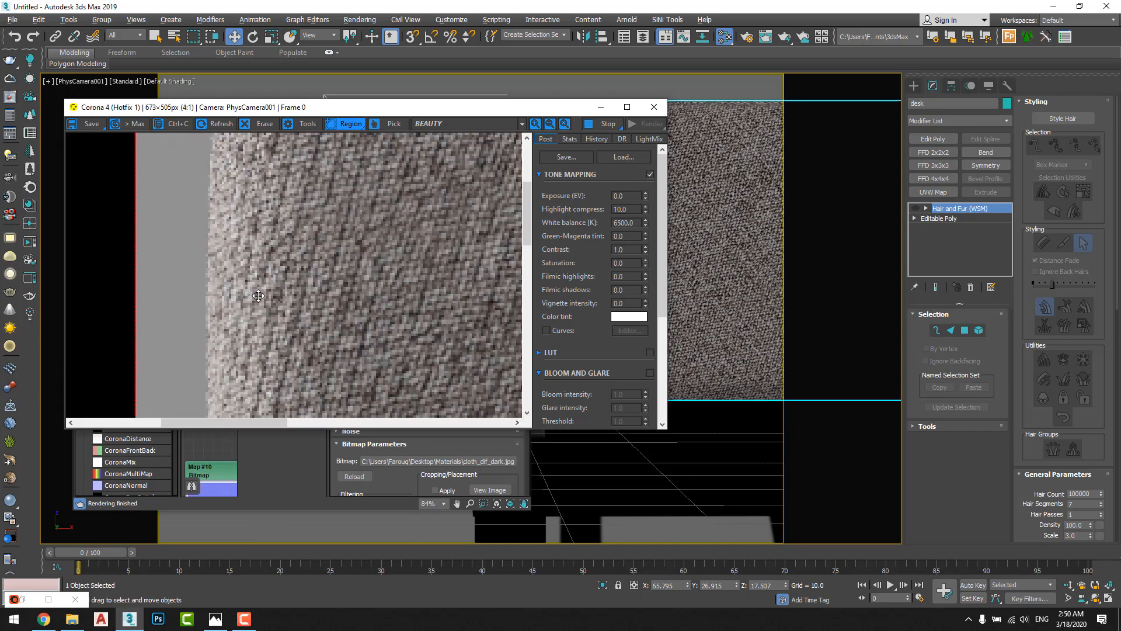
scroll(264, 244, down, 3)
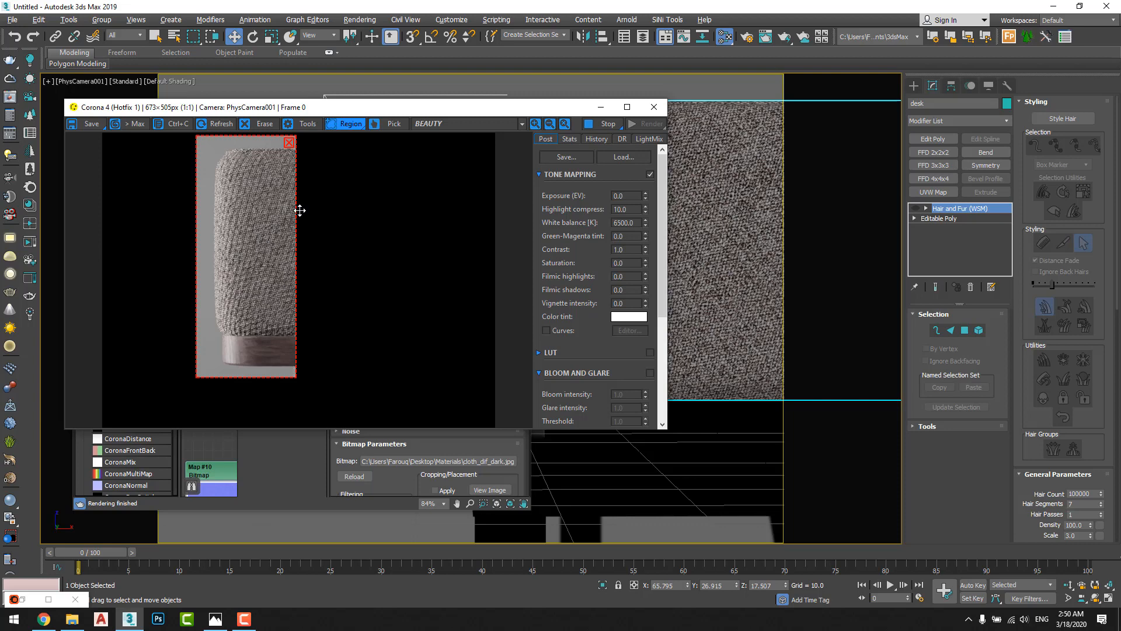
click(289, 143)
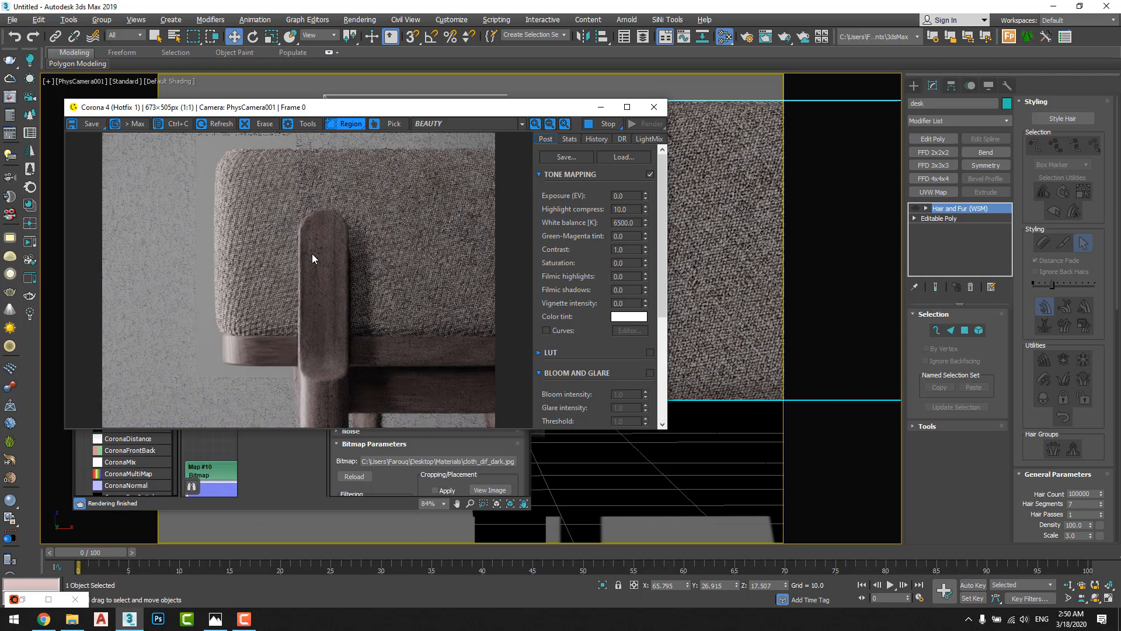
Step: Examine the cloth weave on the rendered cushion up close and at full view, stopping the render and closing the frame buffer when finished
scroll(311, 253, up, 2)
scroll(316, 251, down, 1)
middle_drag(270, 272, 306, 315)
scroll(306, 315, down, 1)
scroll(249, 182, up, 1)
middle_drag(275, 206, 201, 307)
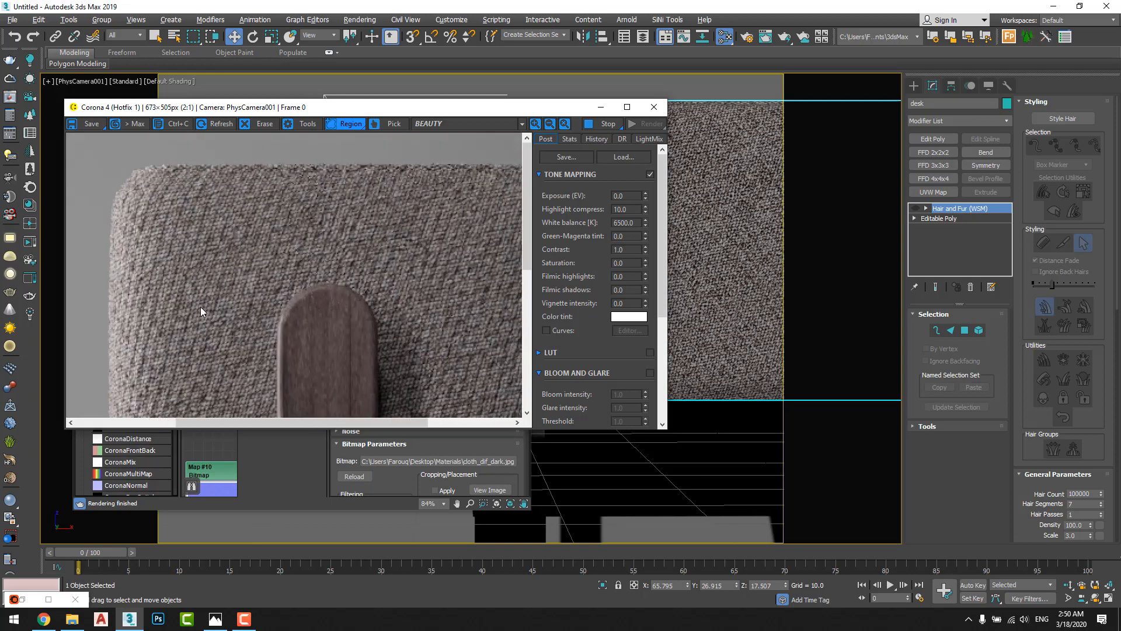
scroll(247, 248, down, 1)
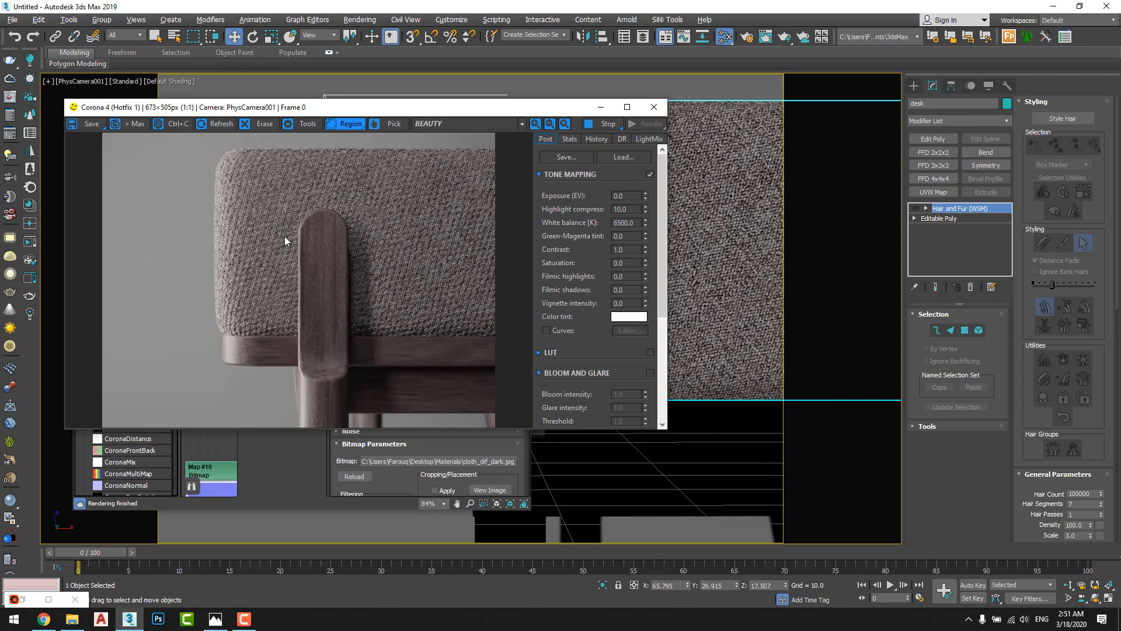
scroll(272, 241, up, 1)
scroll(271, 241, down, 1)
scroll(273, 241, up, 1)
scroll(240, 231, down, 1)
scroll(240, 231, up, 1)
scroll(241, 231, down, 1)
scroll(348, 222, up, 1)
scroll(363, 214, down, 1)
scroll(240, 198, up, 1)
middle_drag(289, 199, 266, 290)
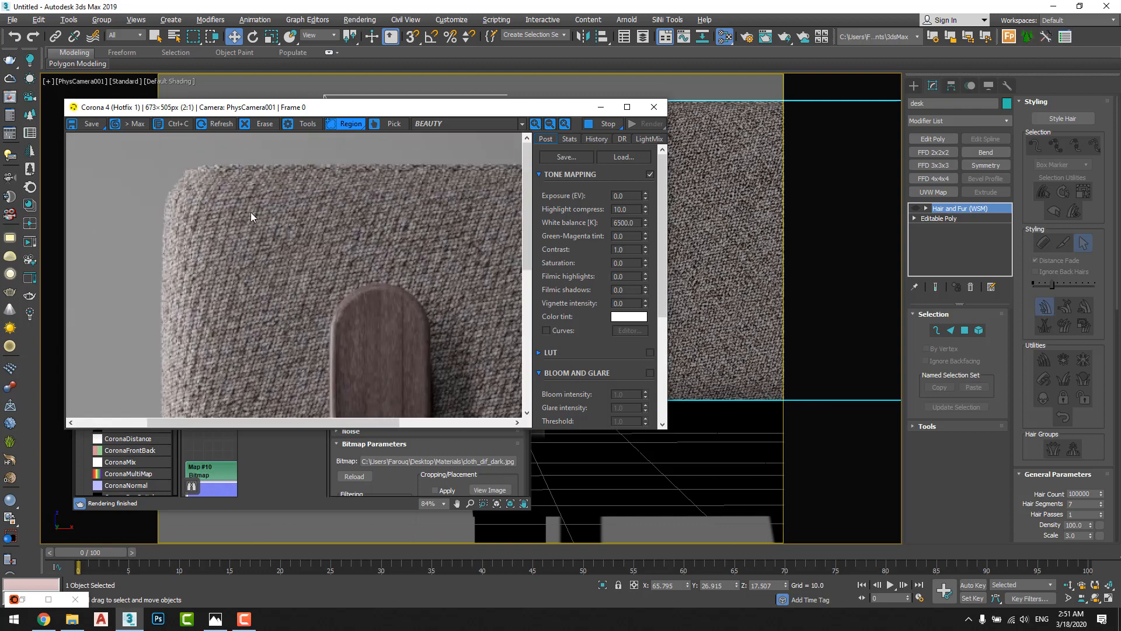
scroll(234, 189, down, 1)
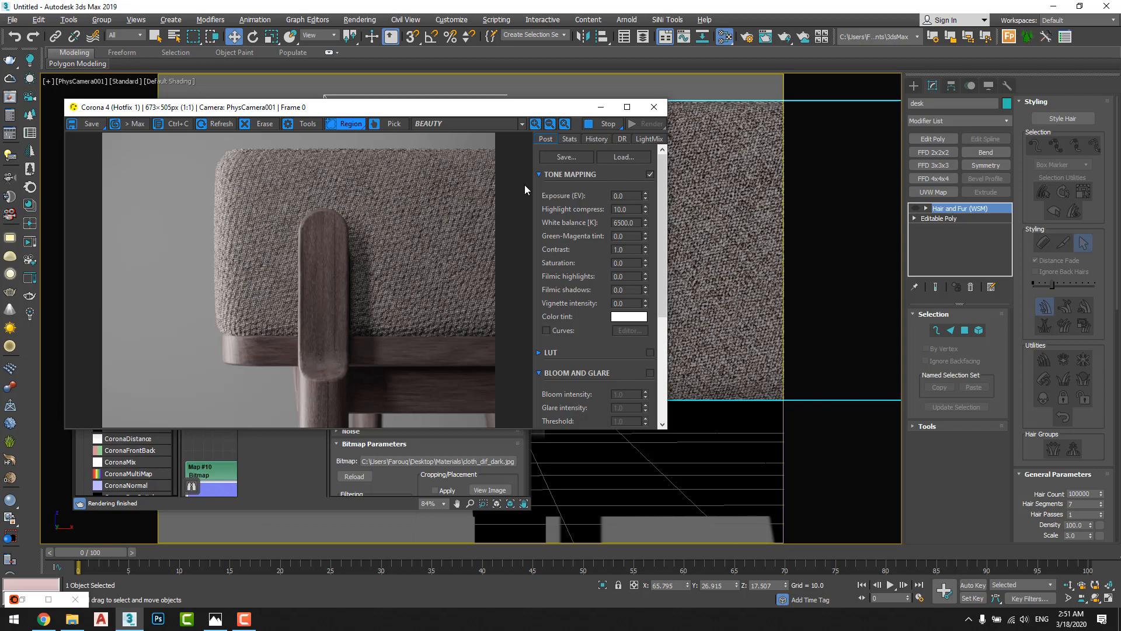
click(604, 123)
click(663, 111)
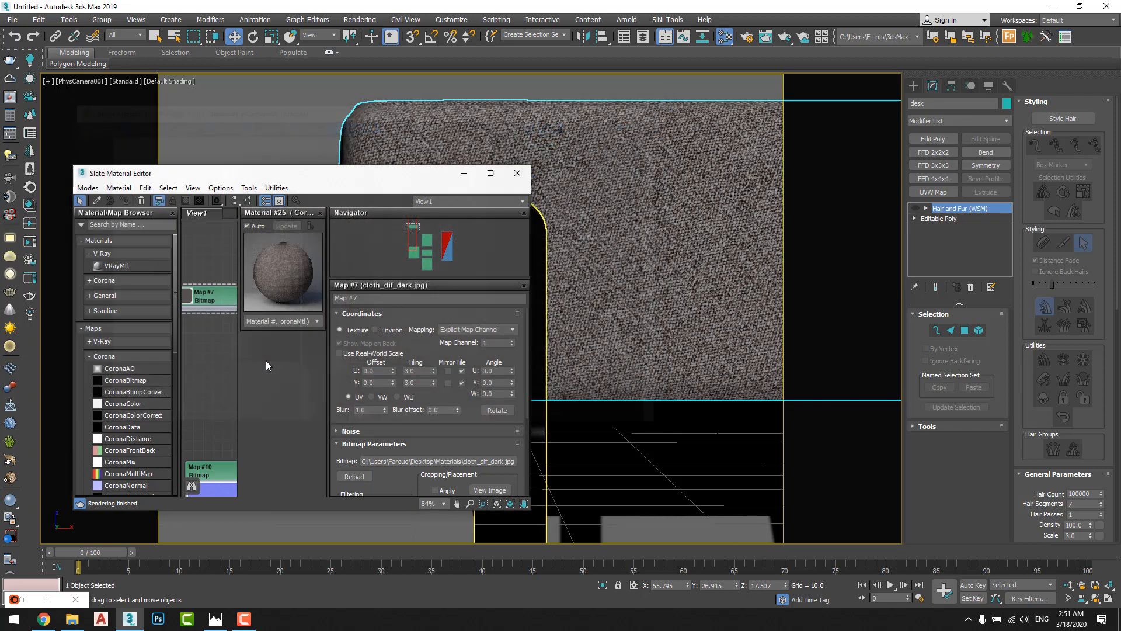
Step: Maximize the Slate Material Editor and enlarge the cloth material's preview
double_click(309, 164)
middle_drag(333, 213, 468, 295)
click(268, 157)
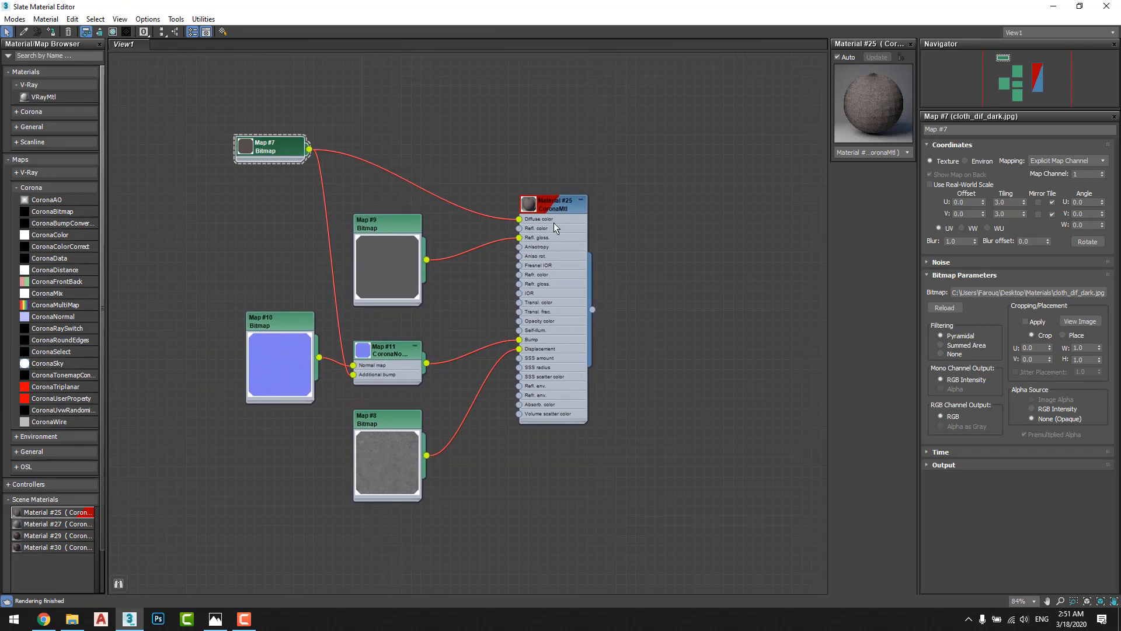
scroll(555, 235, up, 2)
drag(827, 150, 619, 149)
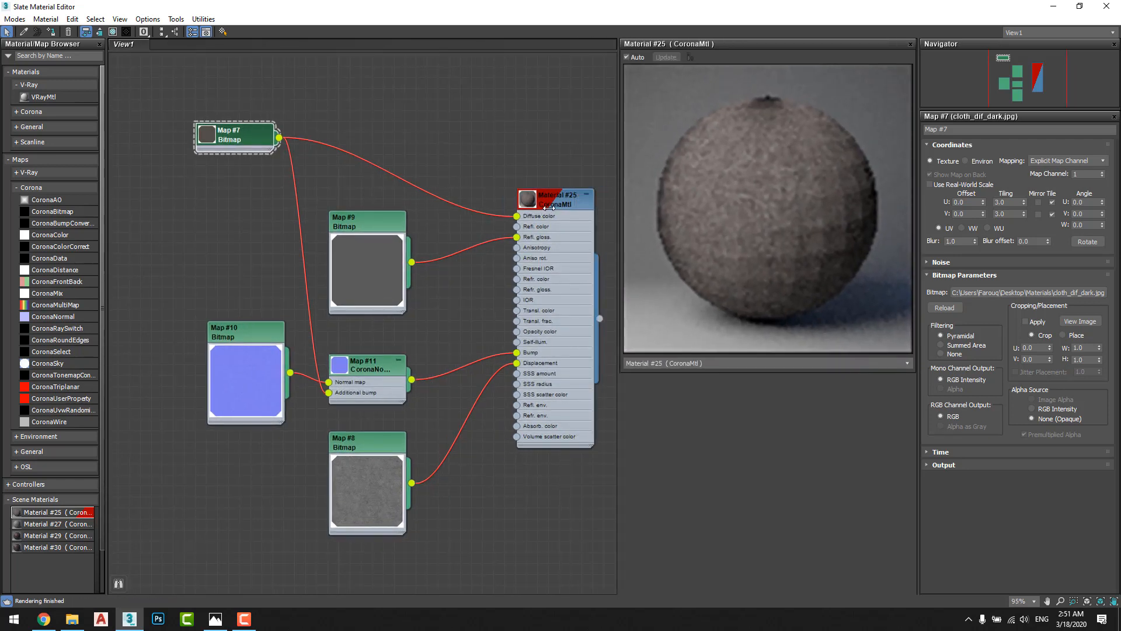
middle_drag(555, 211, 537, 205)
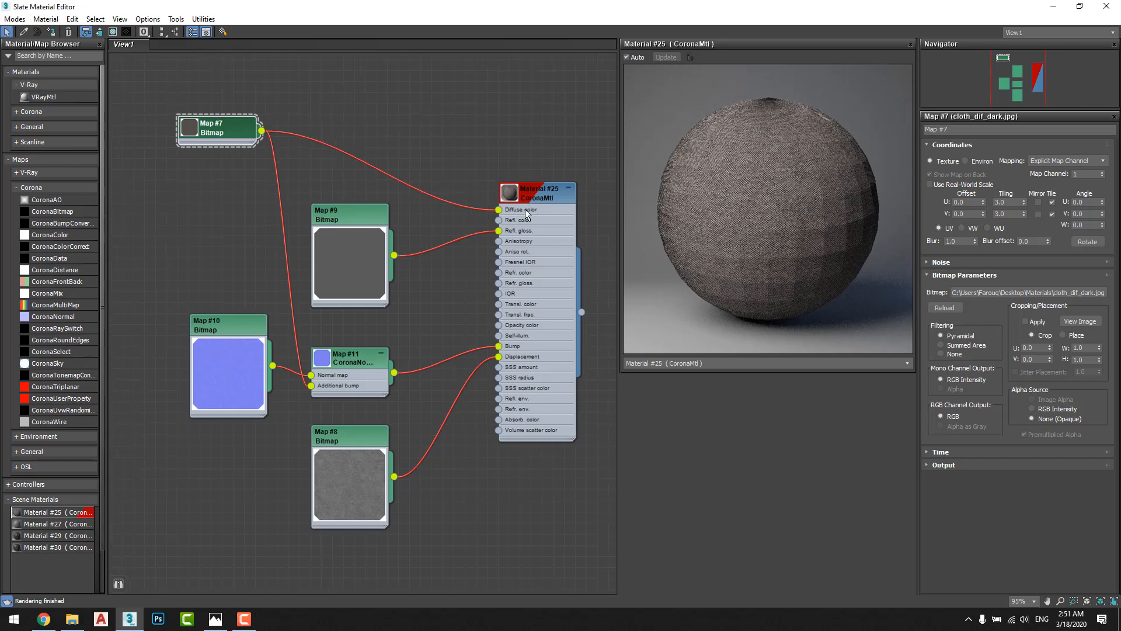
Step: Set the cloth CoronaMtl's reflection level to 0.2
click(524, 209)
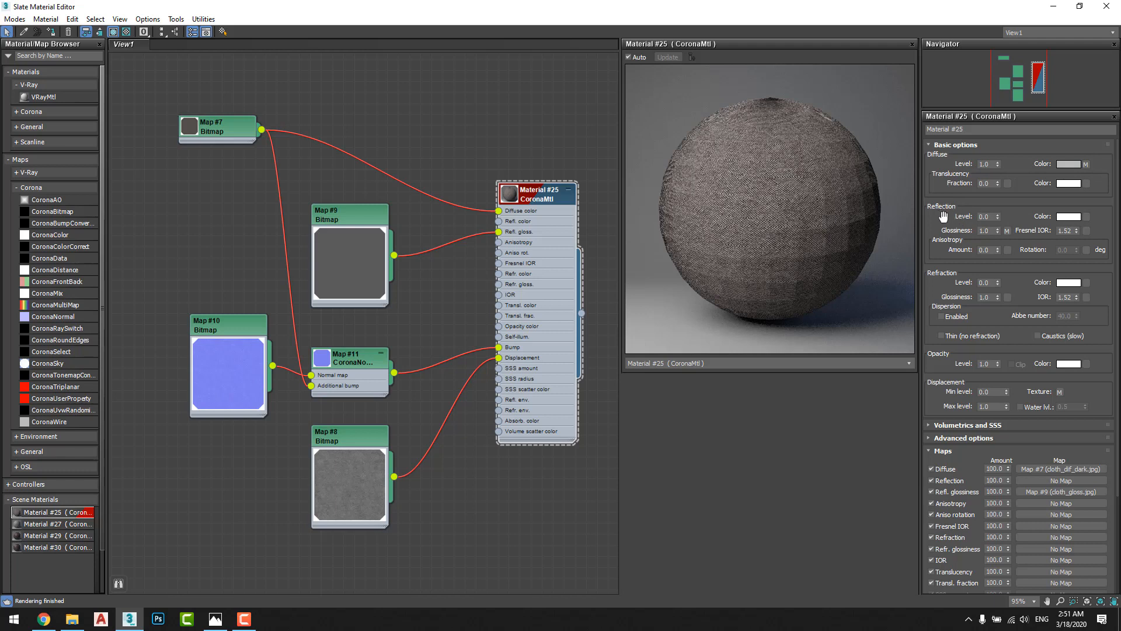
double_click(991, 216)
text(0.2)
key(Return)
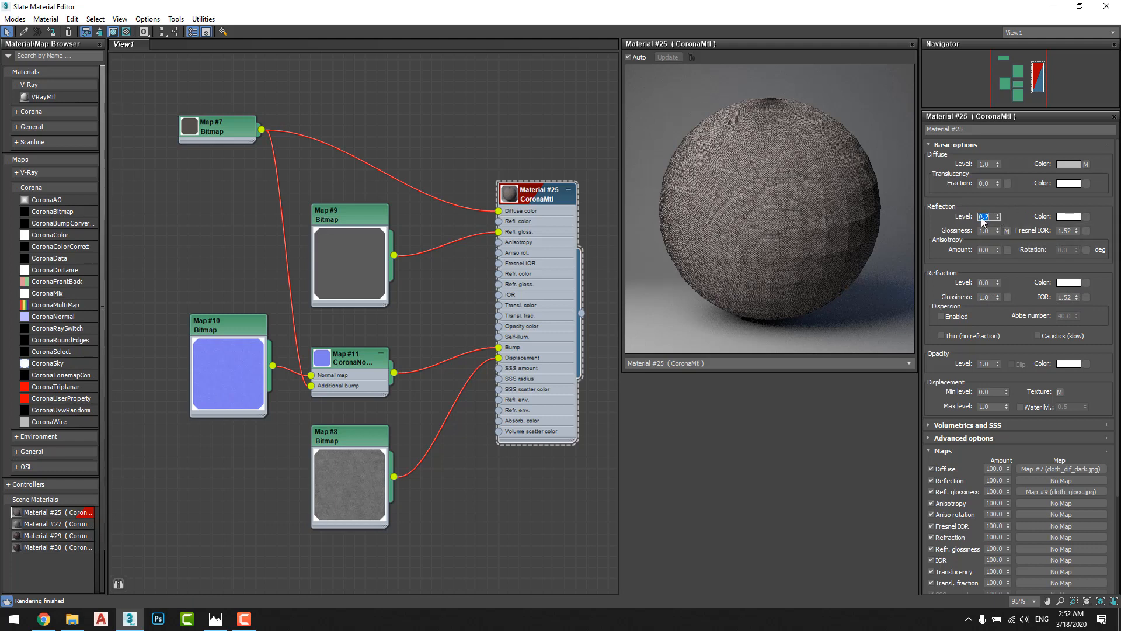
Step: Set the cloth material's displacement max level to 4.0
mouse_move(1011, 218)
mouse_down()
mouse_move(1011, 175)
mouse_move(1011, 222)
mouse_up()
scroll(1017, 295, down, 3)
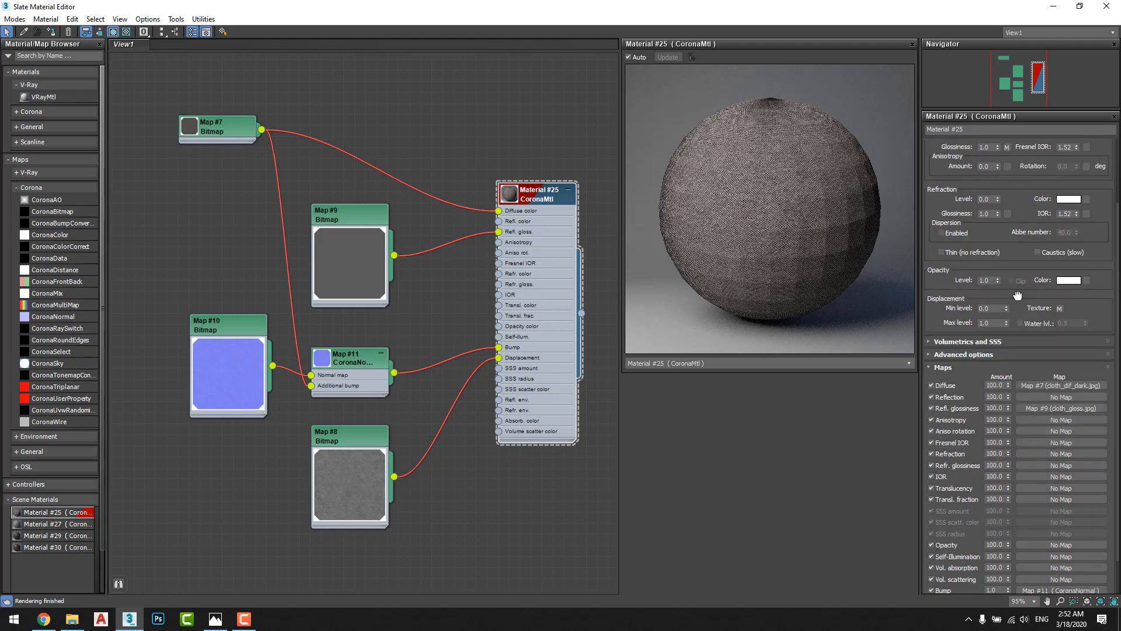
mouse_move(1017, 295)
mouse_down()
mouse_move(1017, 285)
mouse_move(1017, 296)
mouse_up()
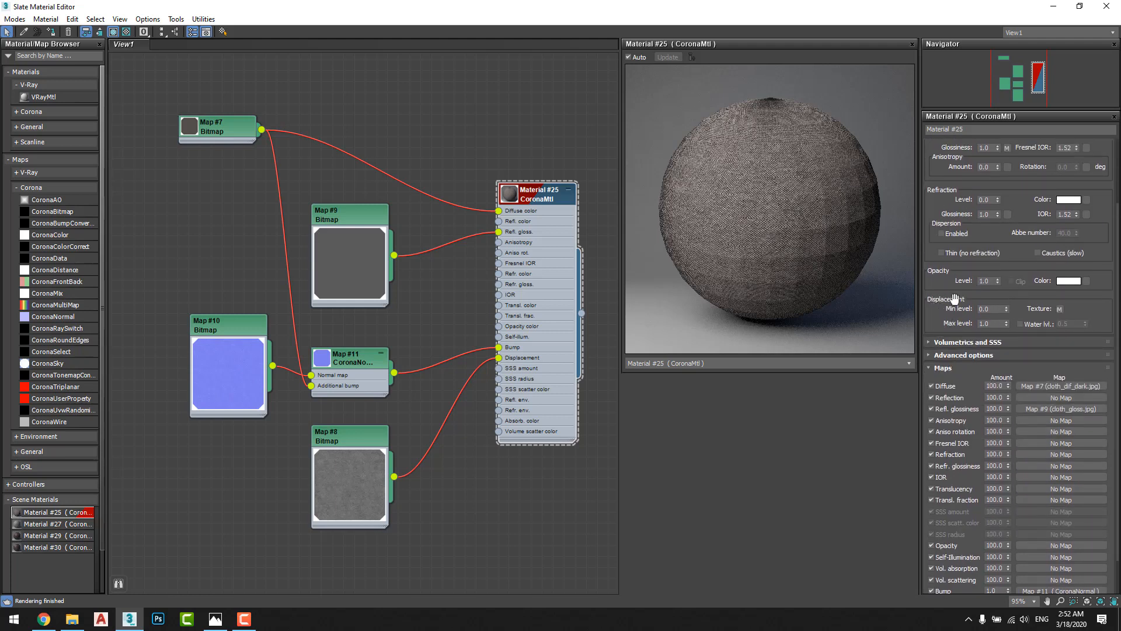
double_click(991, 324)
text(4)
key(Return)
Step: Enter a bump amount of 1.0 in the cloth material's map amounts
scroll(947, 327, down, 2)
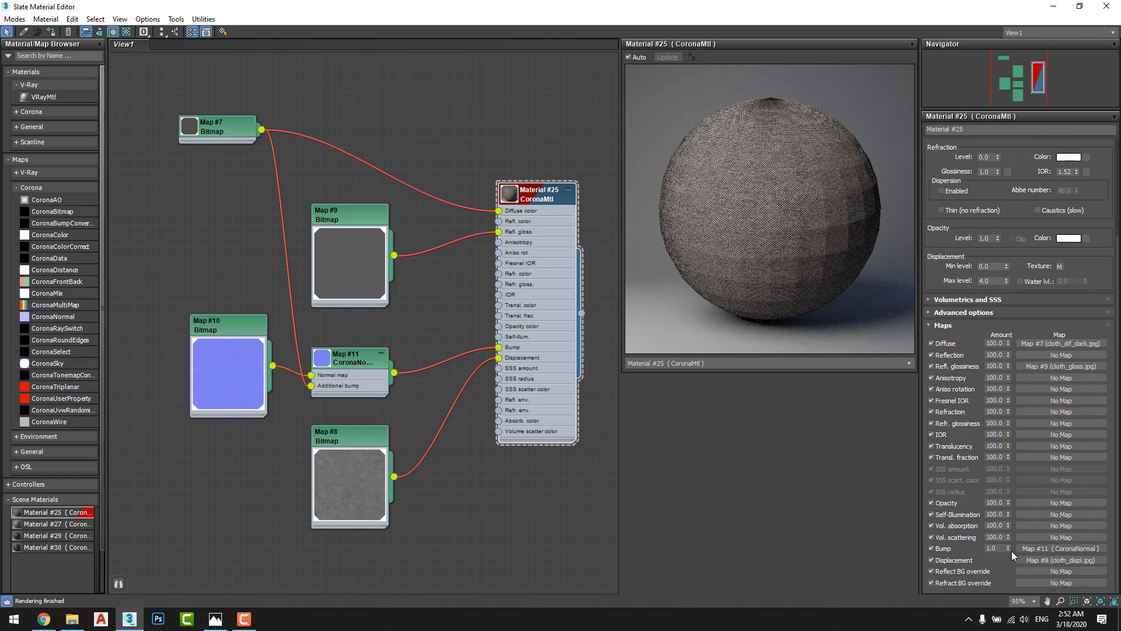
double_click(986, 551)
text(1.0)
Step: Enable Add gamma to input on the CoronaNormal map and set its strength multiplier to 1.66
double_click(333, 380)
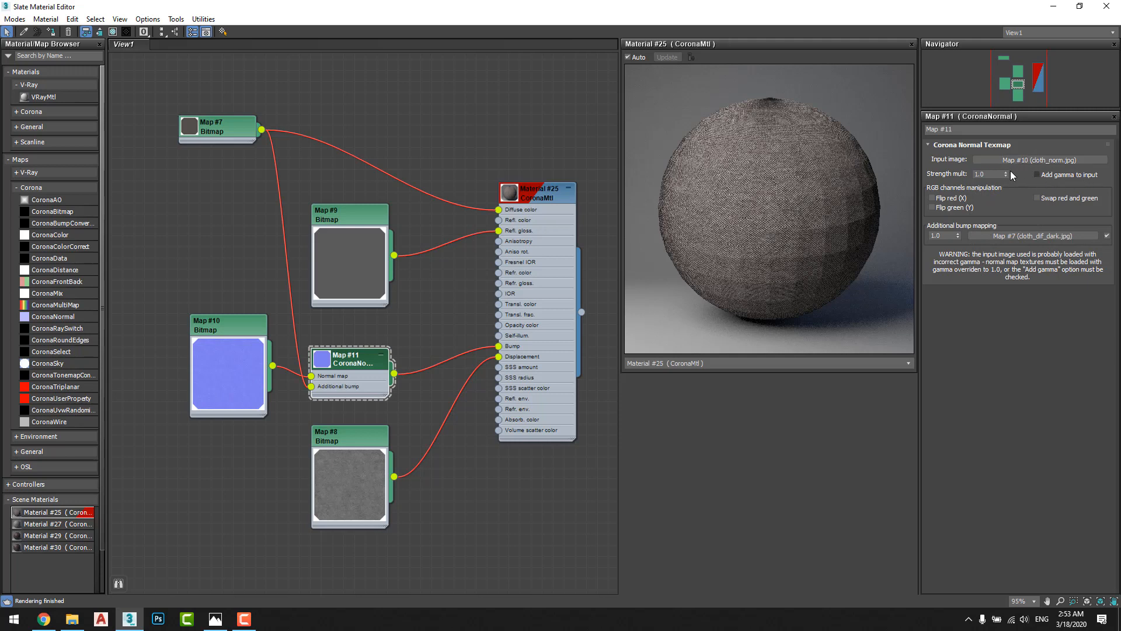
click(1050, 174)
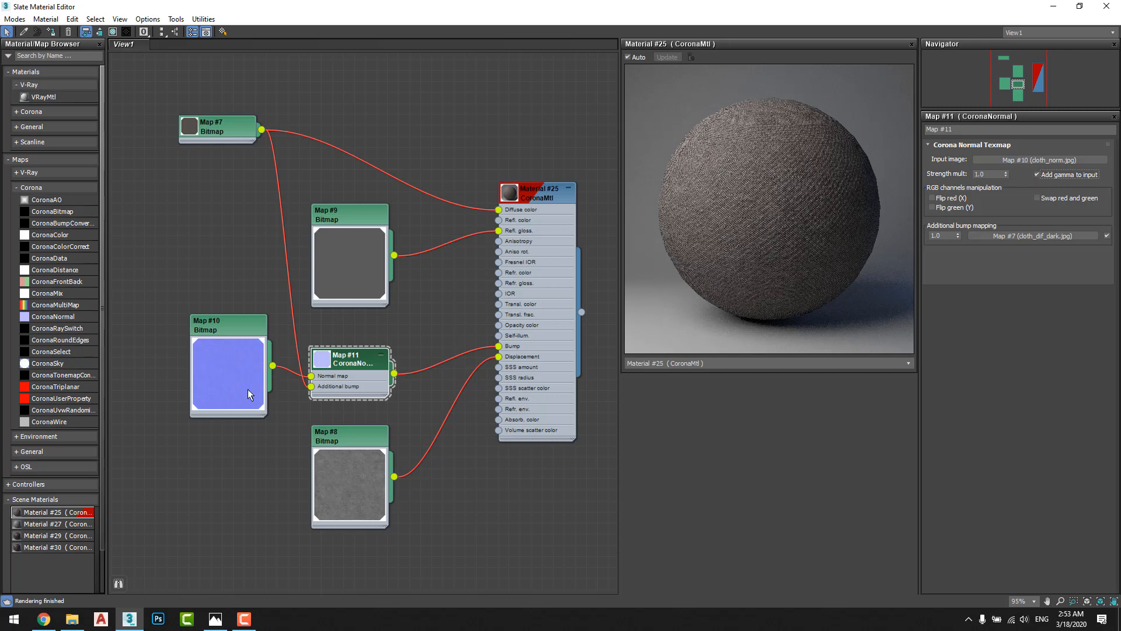
mouse_move(225, 373)
mouse_down()
mouse_move(194, 363)
mouse_move(227, 364)
mouse_up()
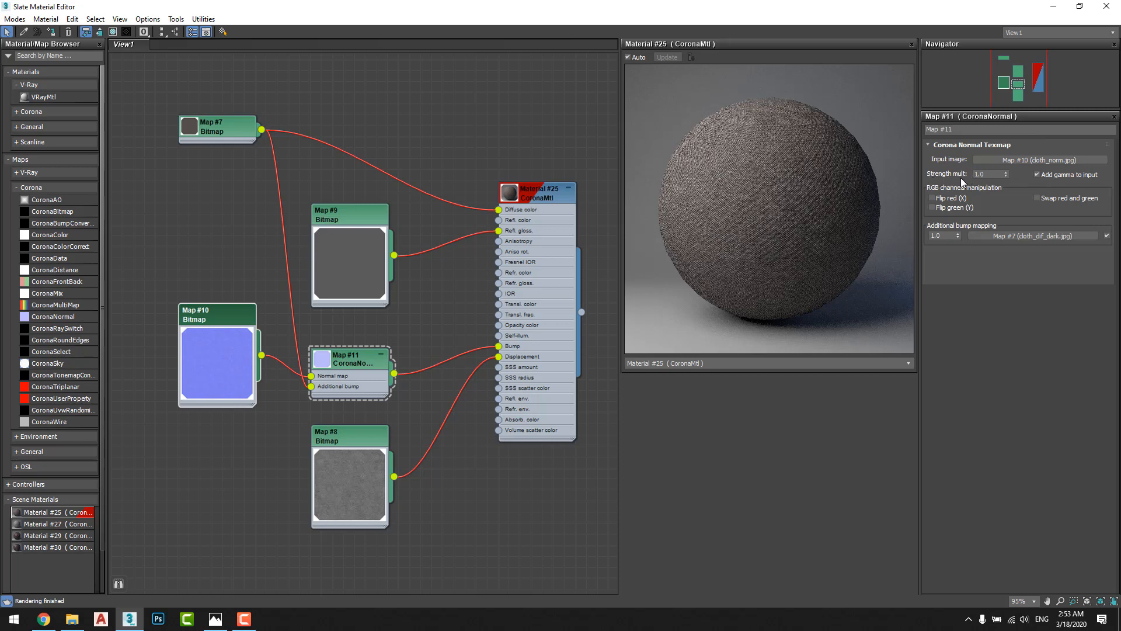
click(1001, 174)
key(Return)
Step: Set the CoronaNormal's additional bump mapping strength for the cloth_dif_dark bitmap to 0.35
double_click(202, 143)
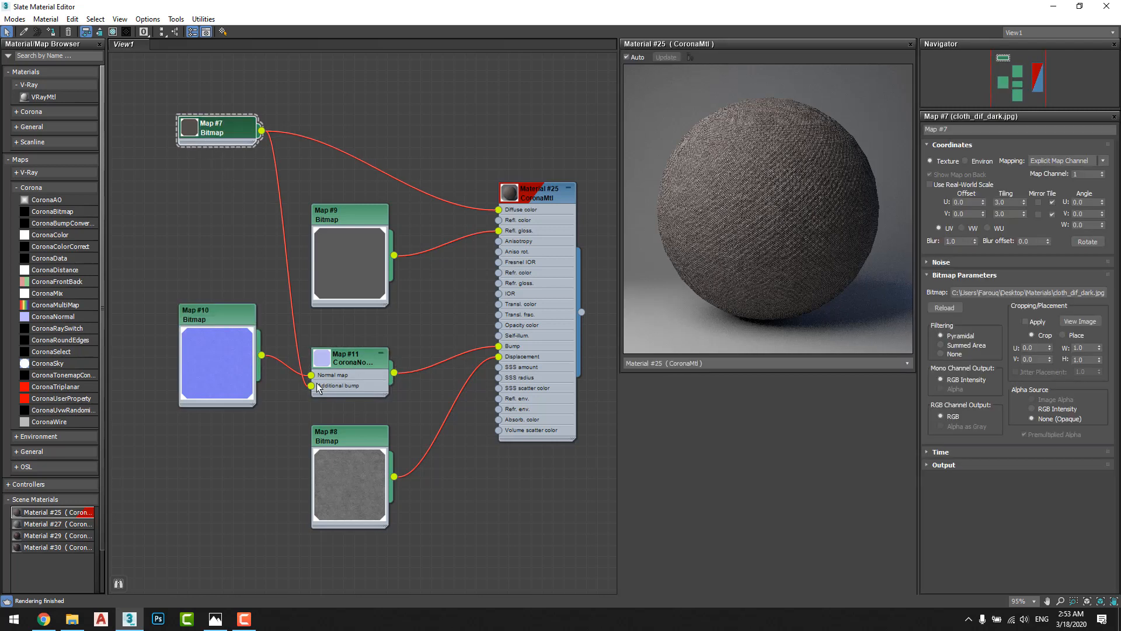
double_click(349, 384)
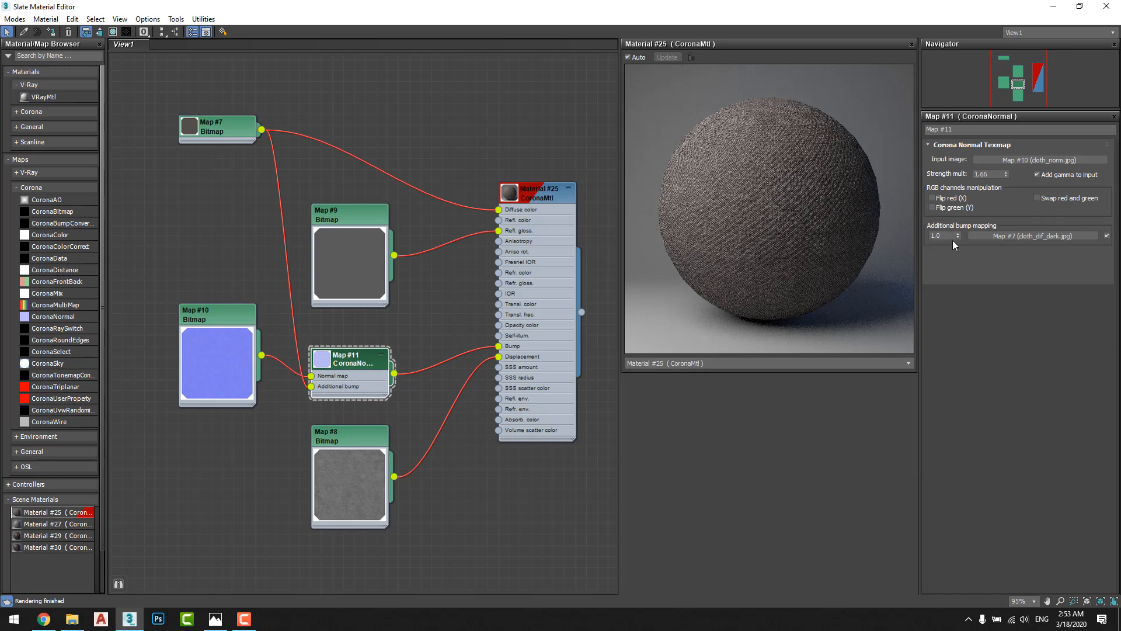
click(945, 237)
text(.35)
key(Return)
Step: Reopen the CoronaMtl's parameters to review them and move the cloth_norm bitmap slightly farther from the CoronaNormal node
double_click(531, 205)
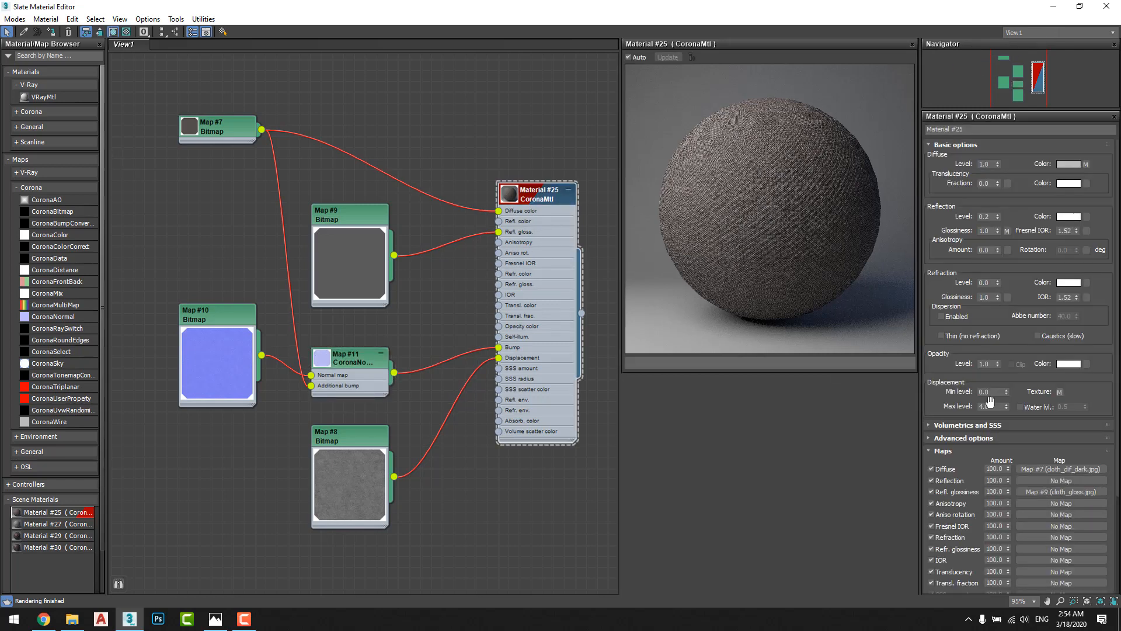
drag(1103, 306, 1108, 460)
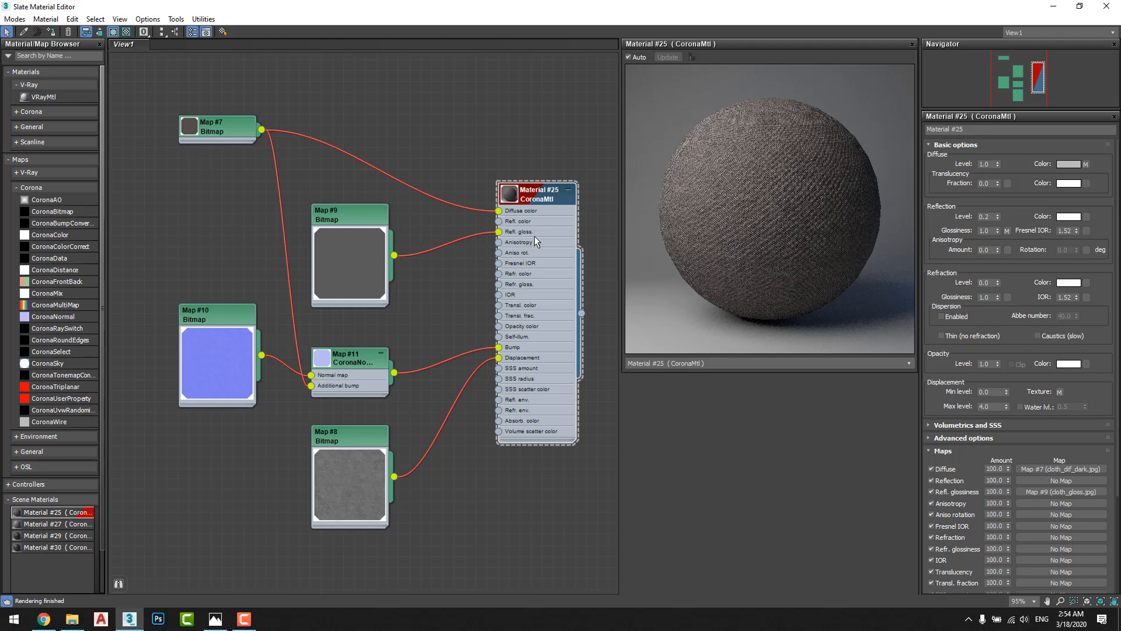
mouse_move(203, 364)
mouse_down()
mouse_move(181, 365)
mouse_move(205, 366)
mouse_up()
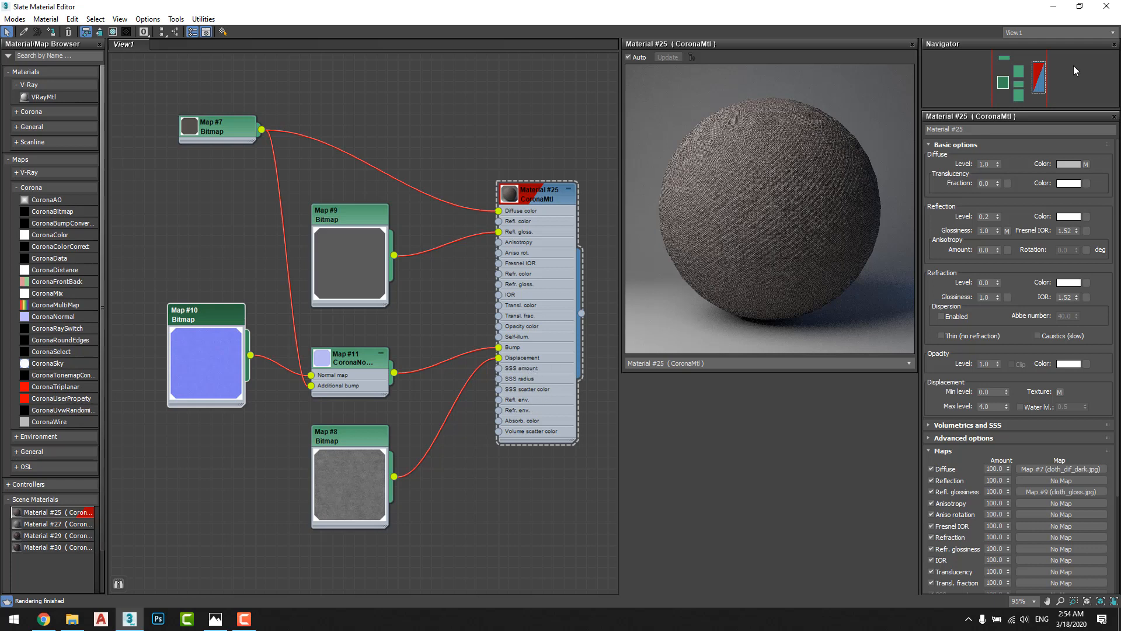
Step: Mark a render region over the cushion's upper-left corner in the Corona frame buffer and start rendering it
click(1105, 7)
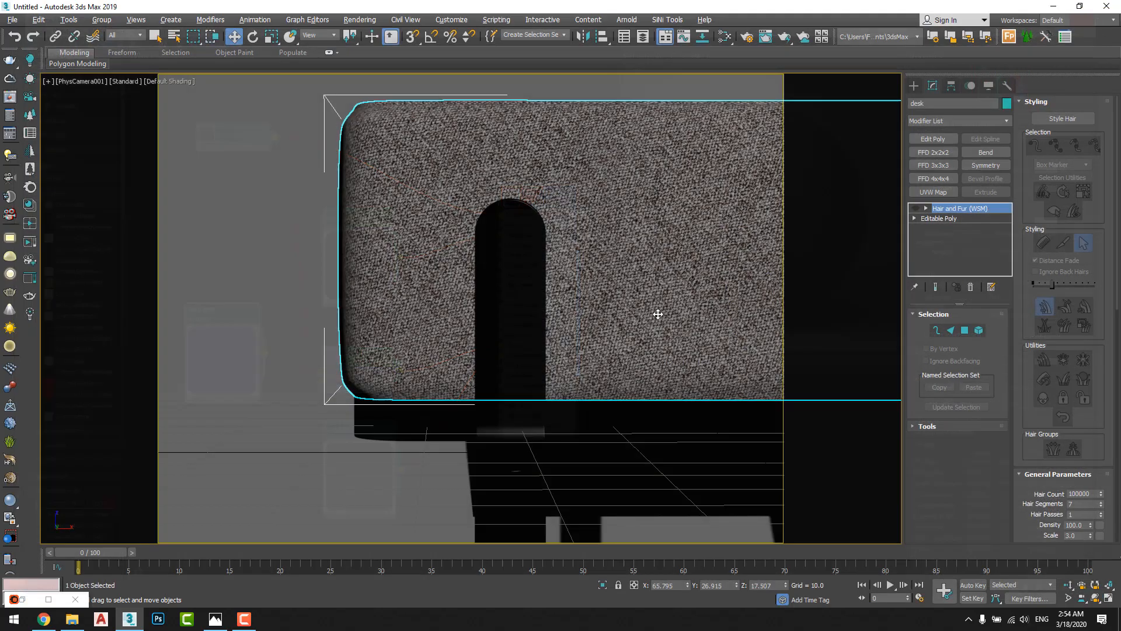
click(30, 278)
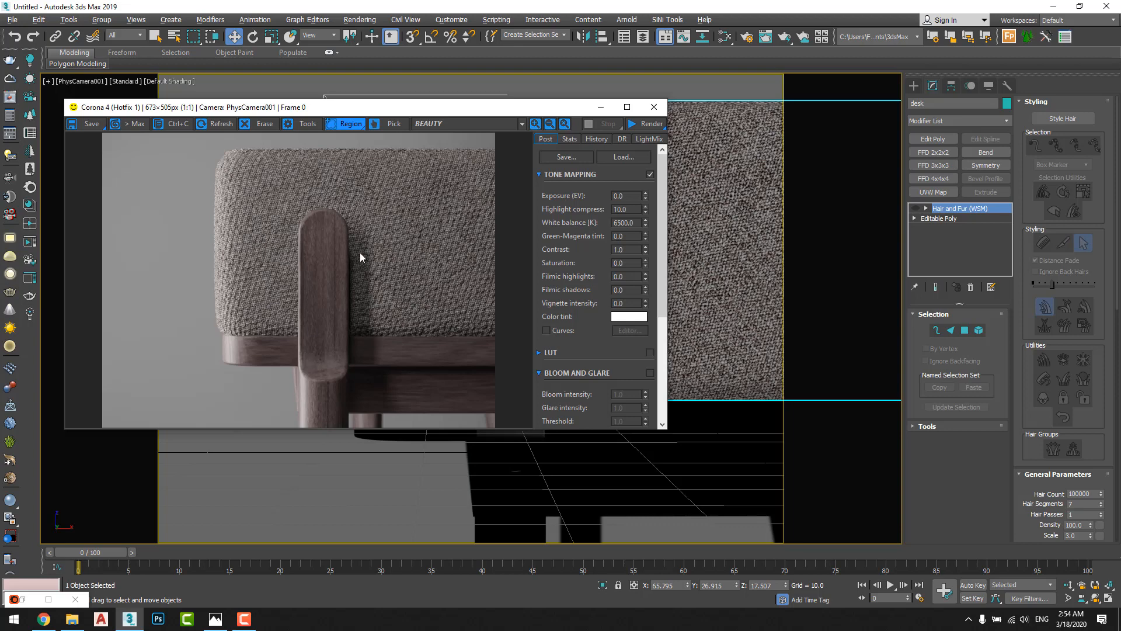
click(747, 37)
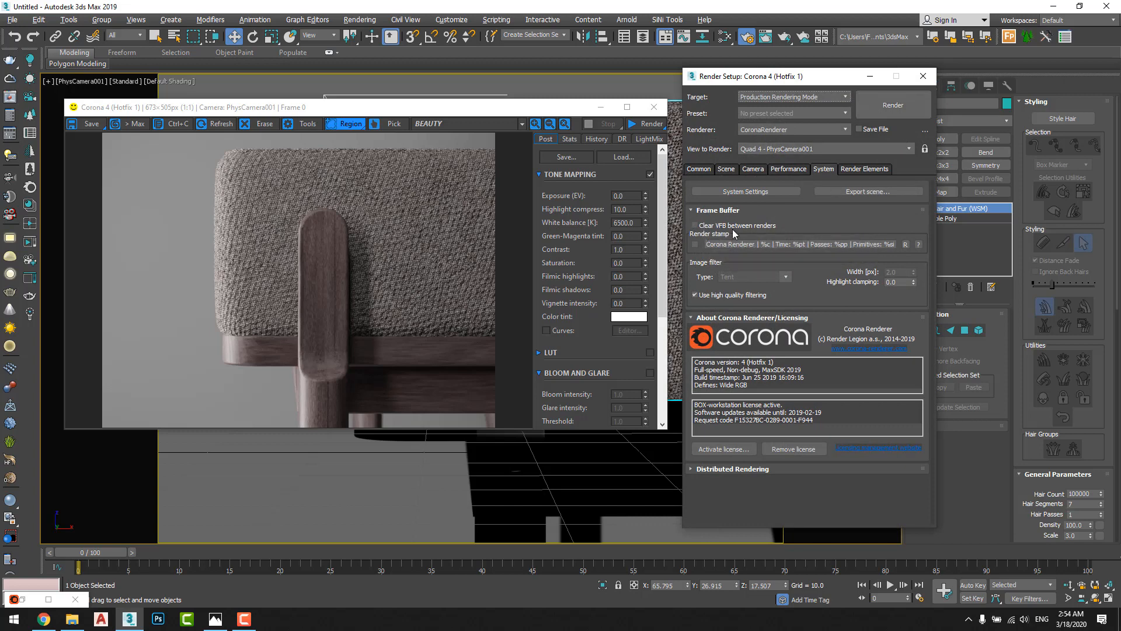
click(922, 76)
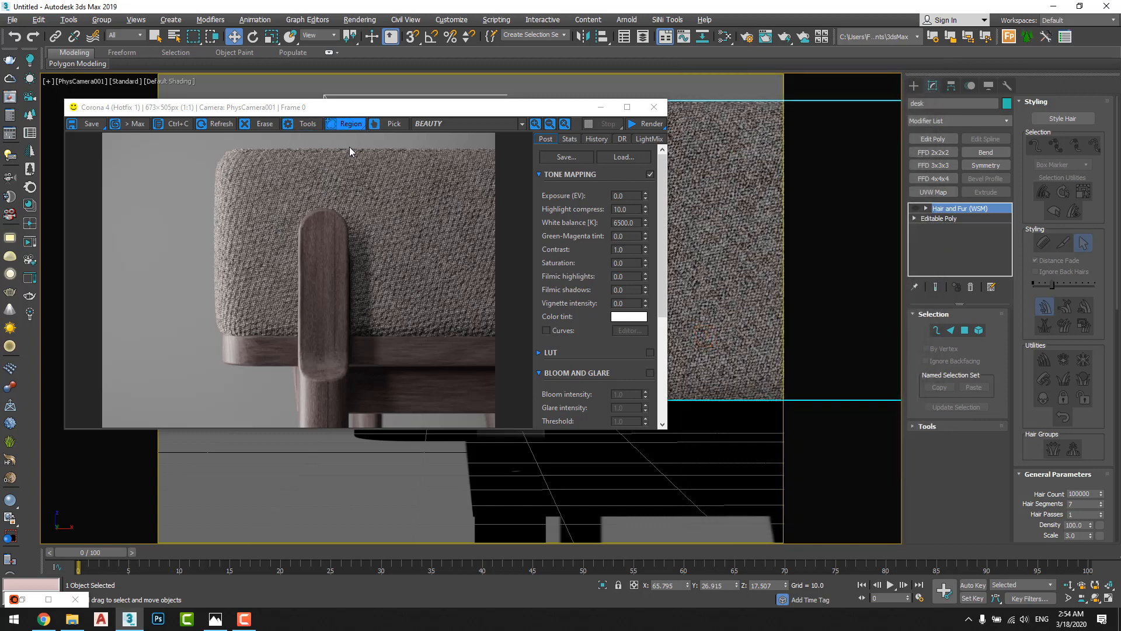
drag(356, 139, 196, 206)
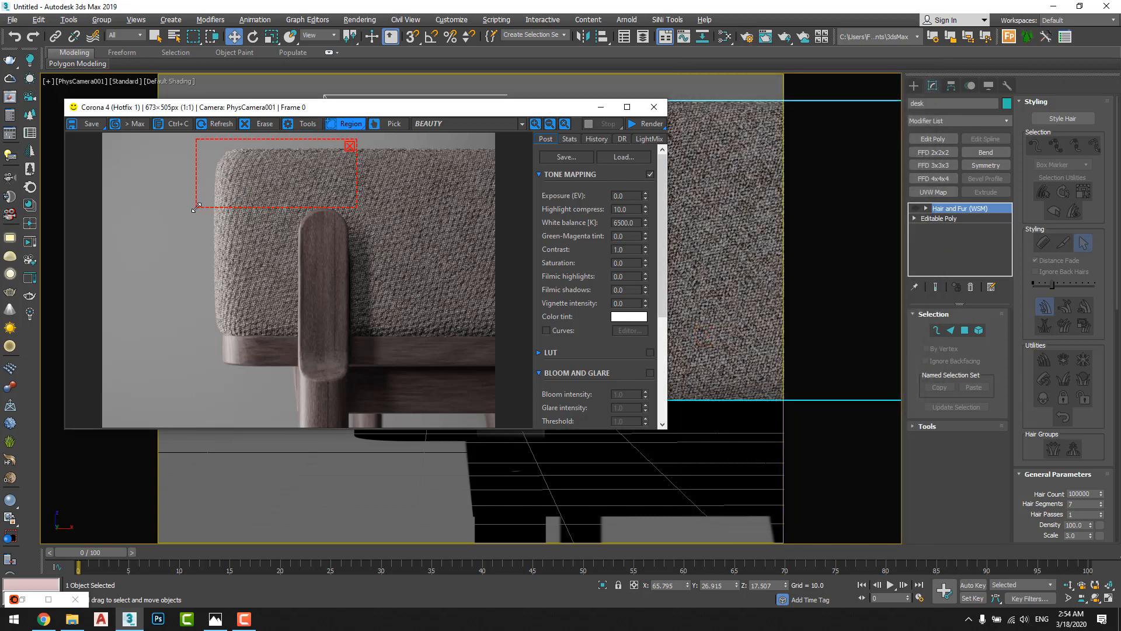
click(646, 123)
scroll(250, 190, up, 1)
middle_drag(250, 190, 250, 250)
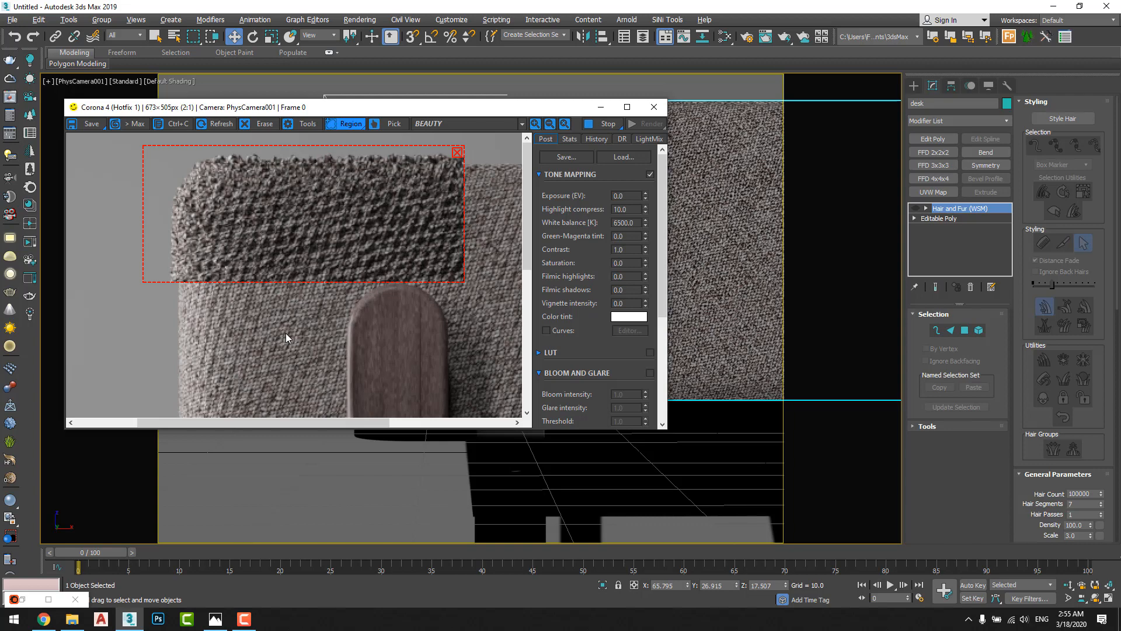
scroll(286, 334, down, 1)
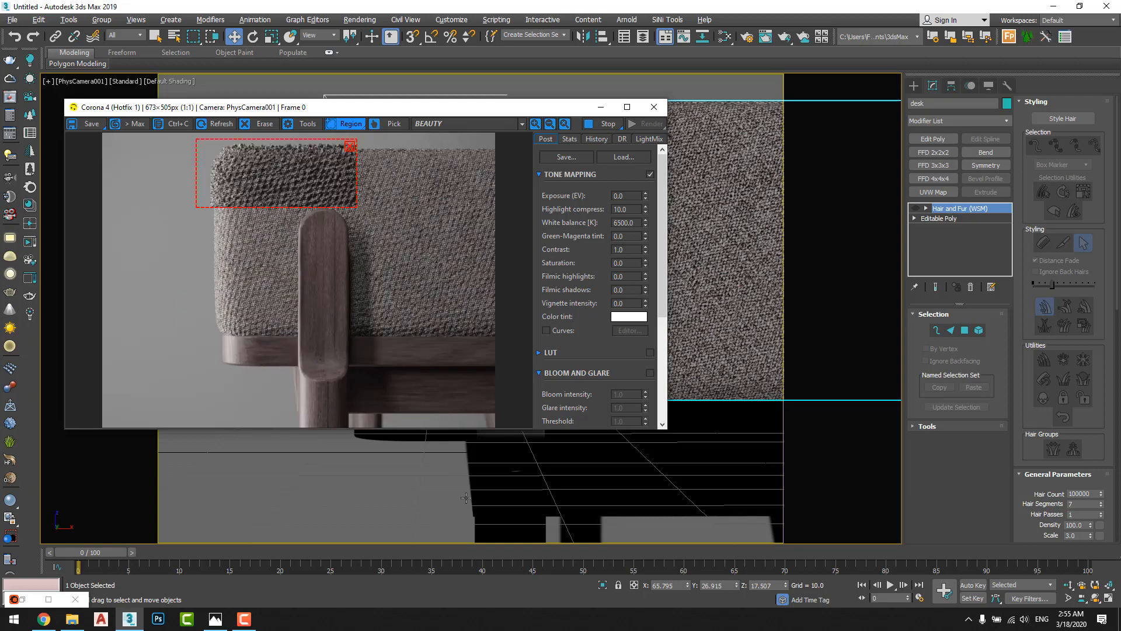
Step: Reopen the material editor as a smaller window beside the render and bring the CoronaMtl node into its view
key(m)
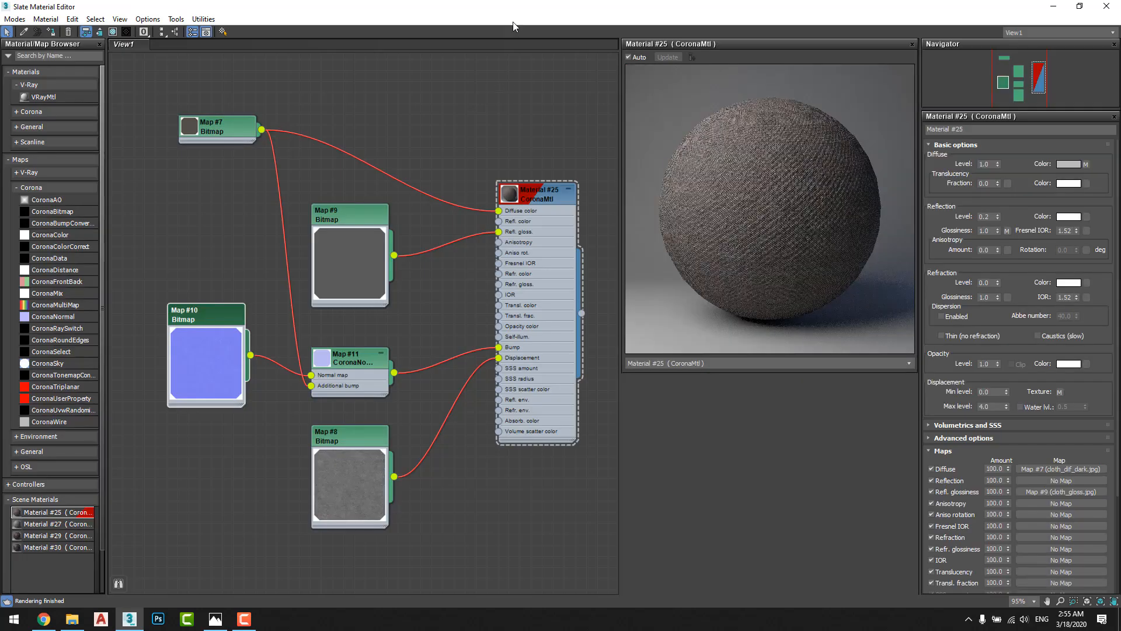
double_click(517, 10)
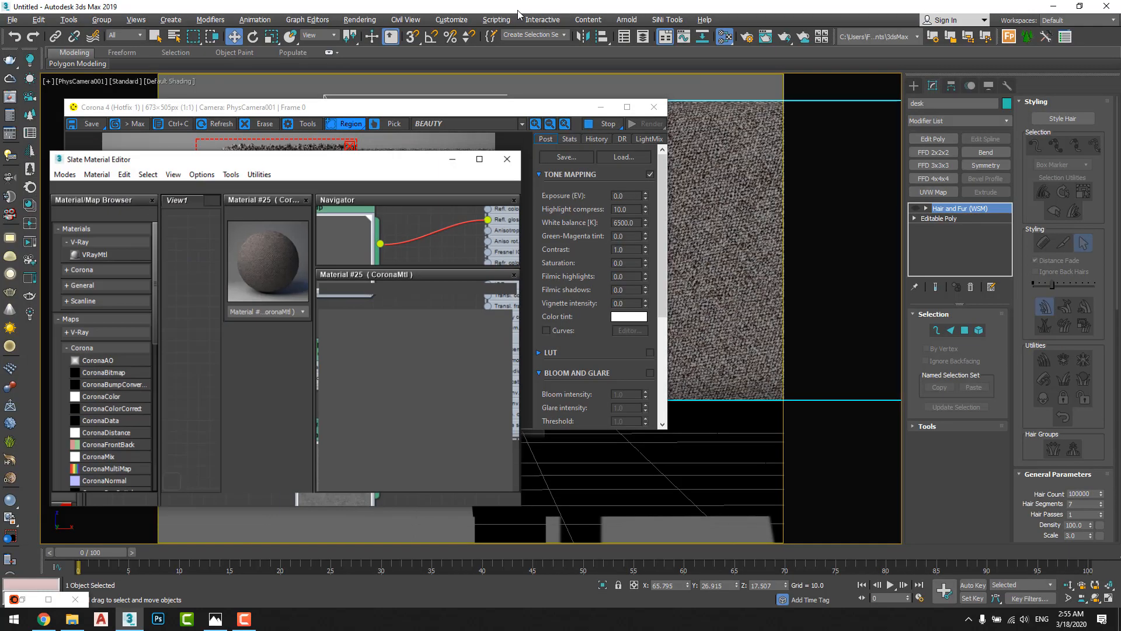
drag(331, 184, 836, 133)
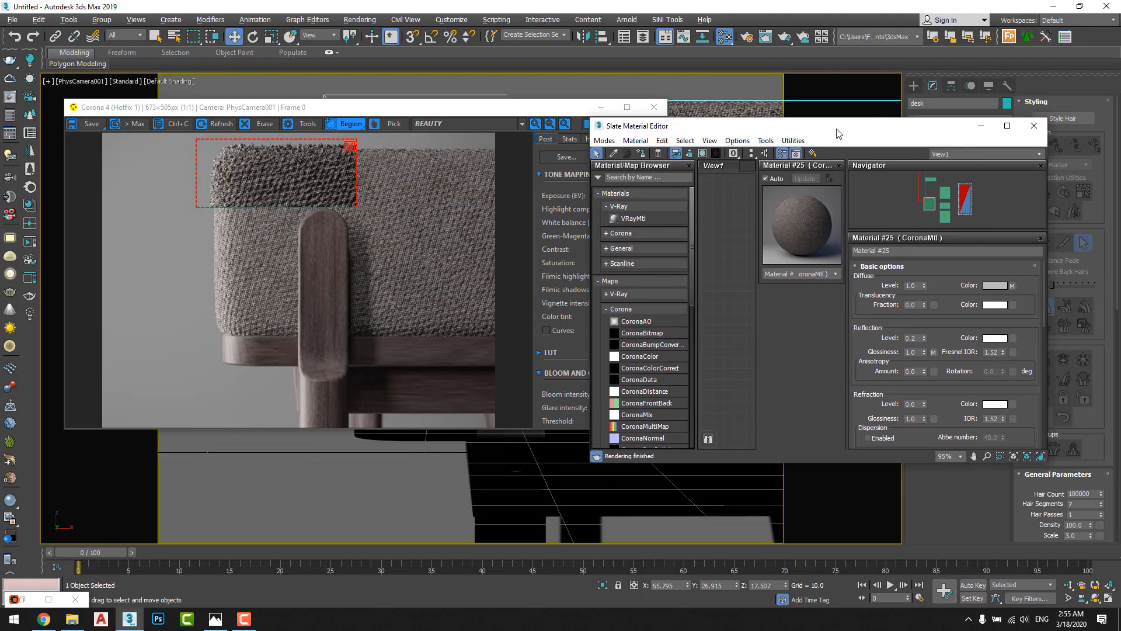
click(839, 166)
middle_drag(765, 284, 749, 206)
scroll(766, 255, down, 1)
scroll(795, 325, down, 2)
middle_drag(795, 325, 677, 265)
middle_drag(780, 306, 716, 294)
scroll(774, 290, up, 1)
Step: Set the cloth CoronaMtl's maximum displacement level to 7 and check the effect on the cushion's edge
click(773, 290)
scroll(923, 346, down, 3)
drag(931, 406, 844, 398)
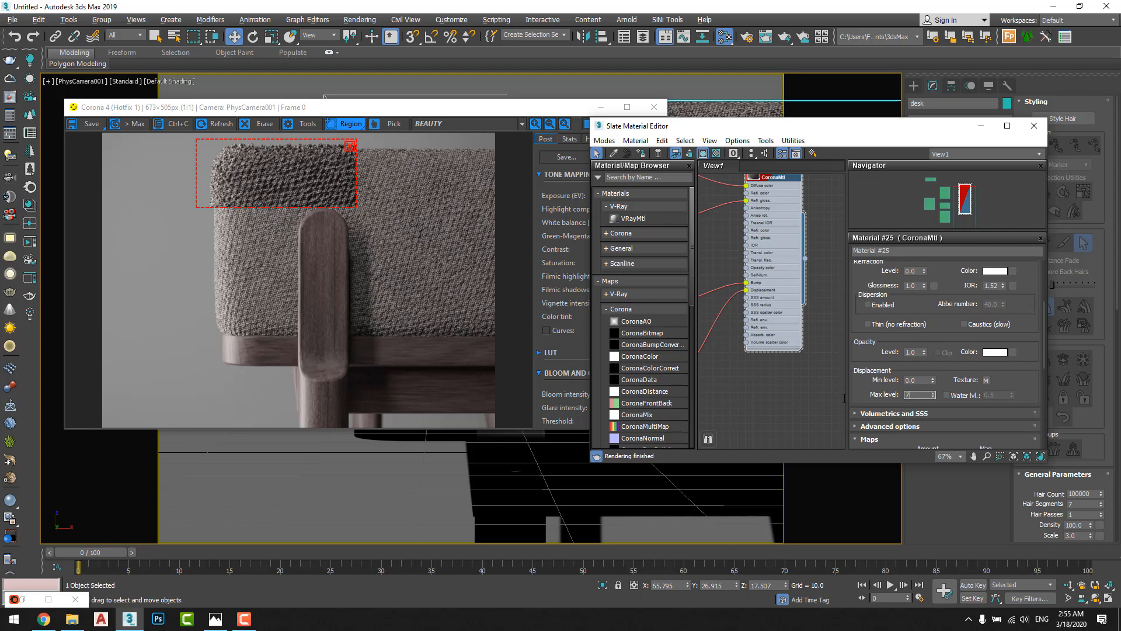
text(7)
key(Return)
scroll(356, 234, up, 1)
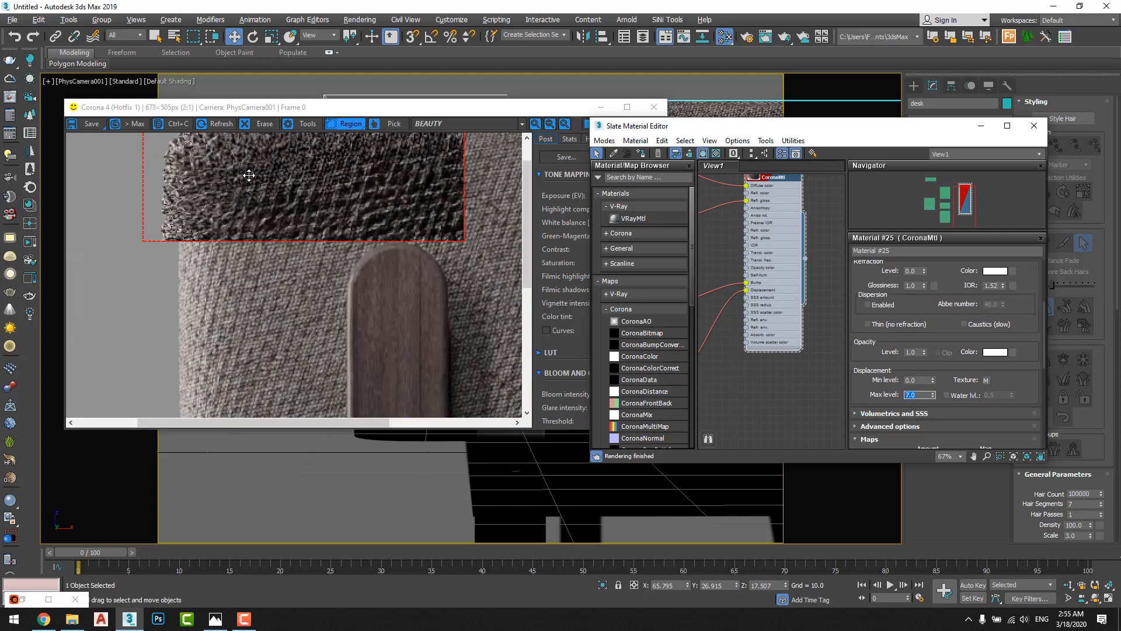
middle_drag(246, 192, 270, 259)
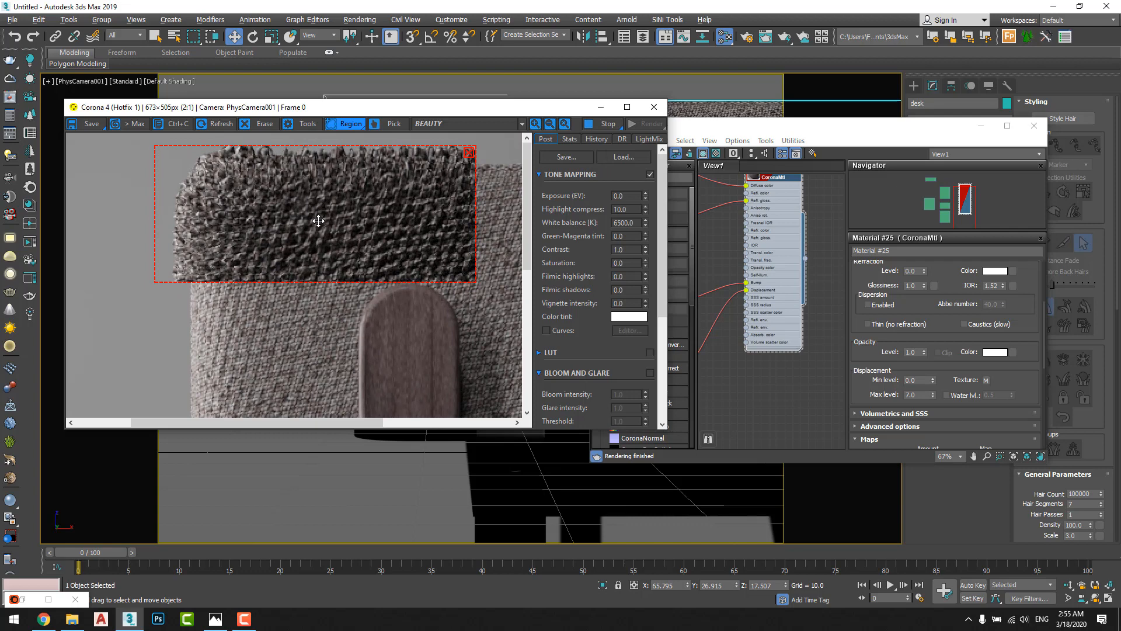
scroll(317, 220, down, 1)
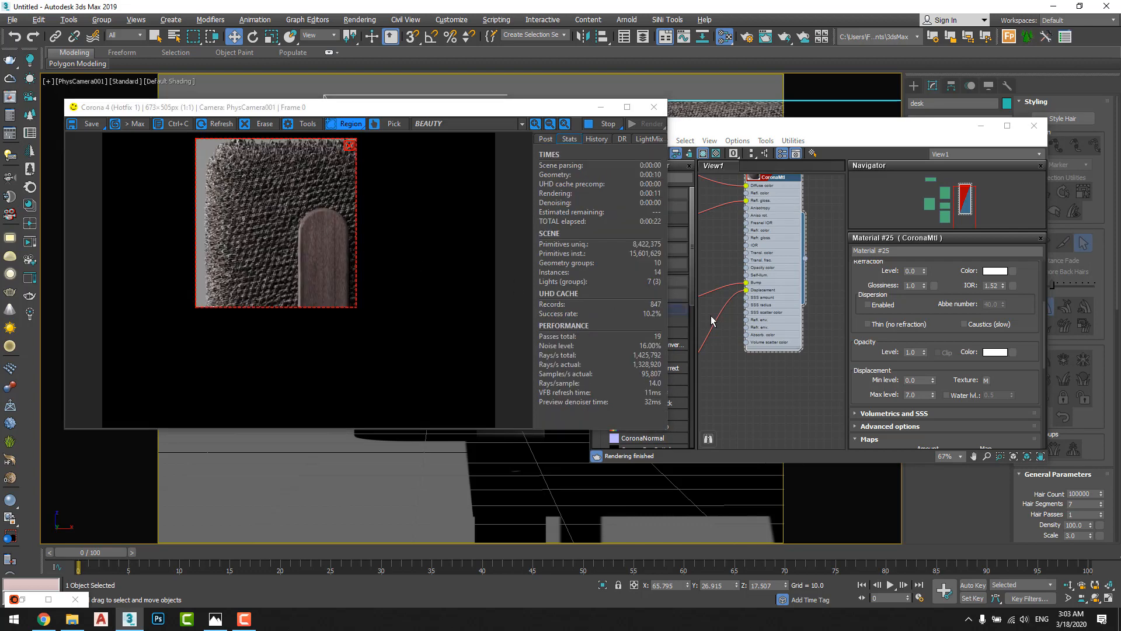
Step: Clear the render region and examine the strong displacement across the whole cushion and up close
click(723, 358)
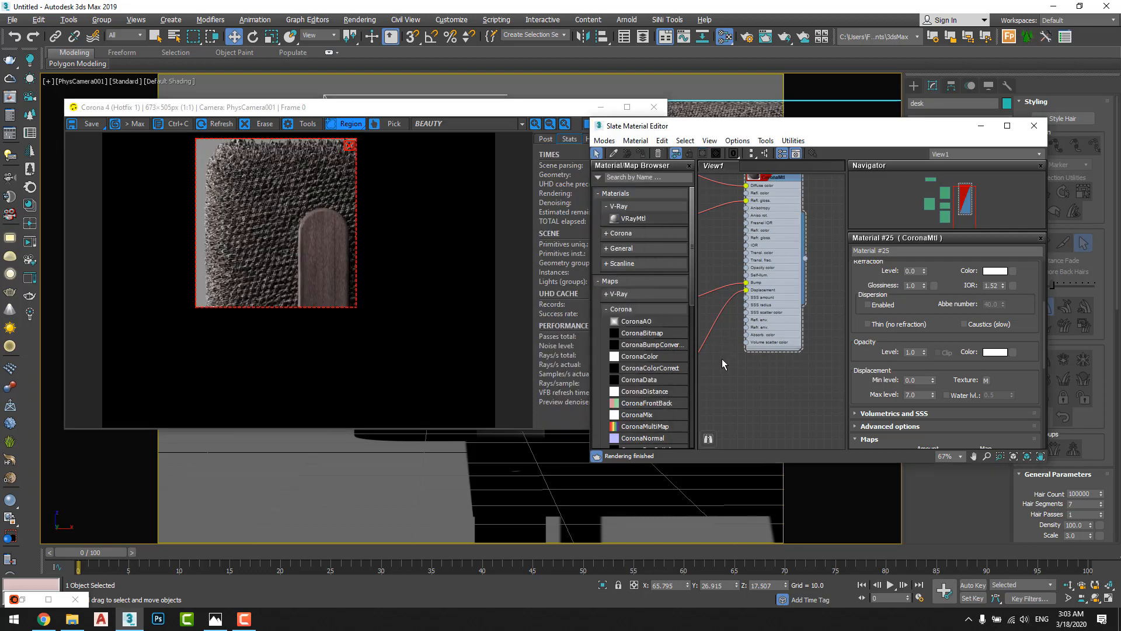
middle_drag(754, 315, 781, 364)
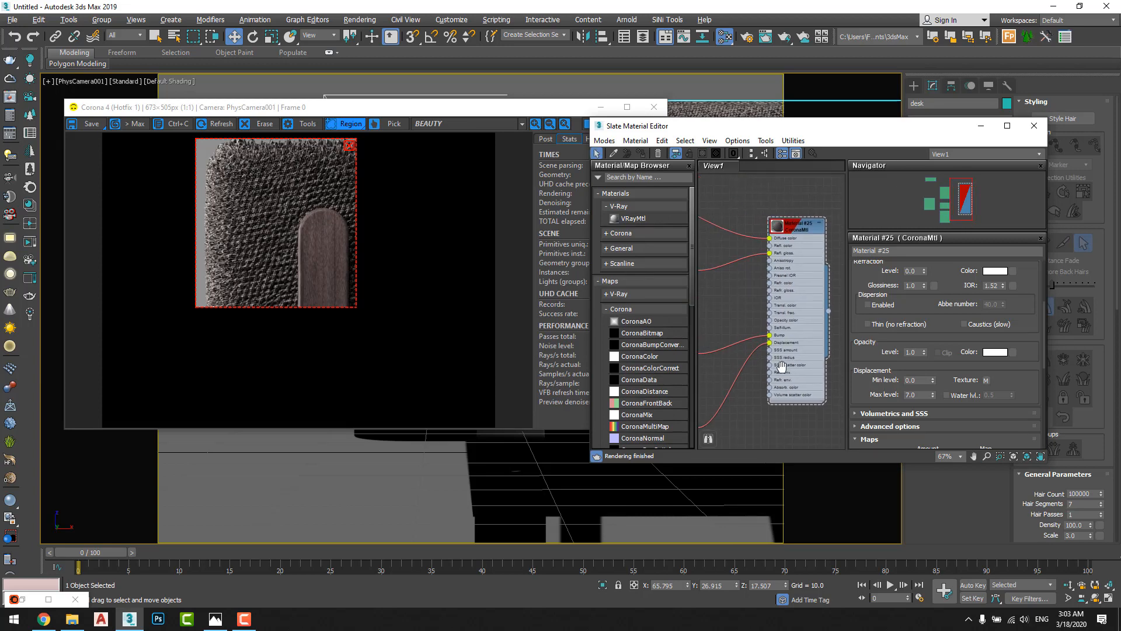
click(350, 144)
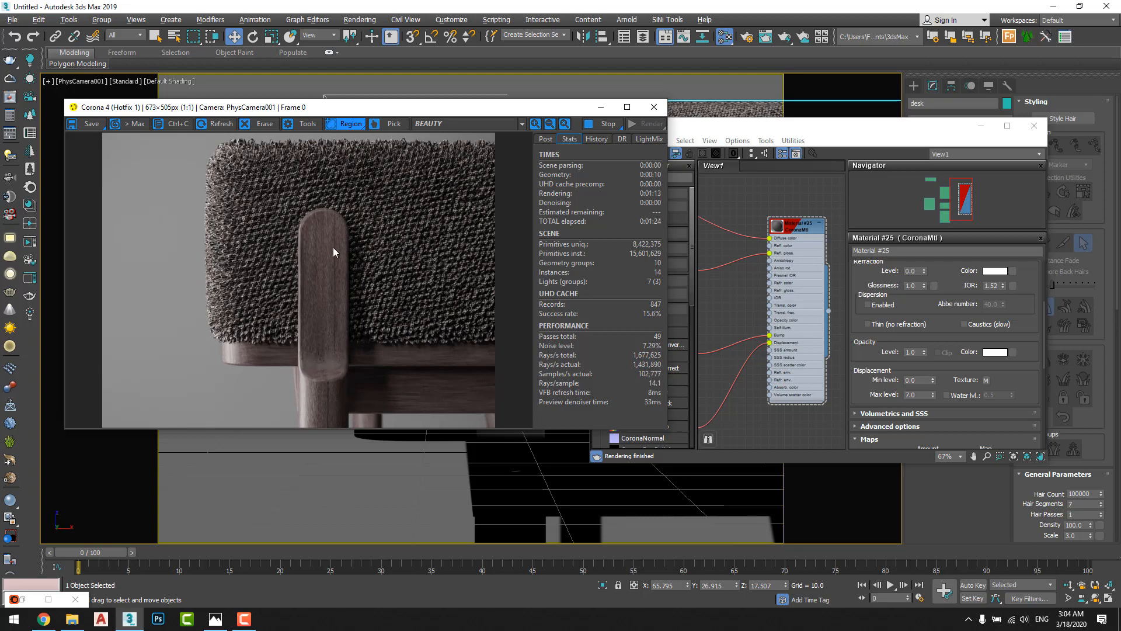
scroll(257, 235, up, 1)
scroll(255, 239, down, 1)
scroll(244, 233, up, 1)
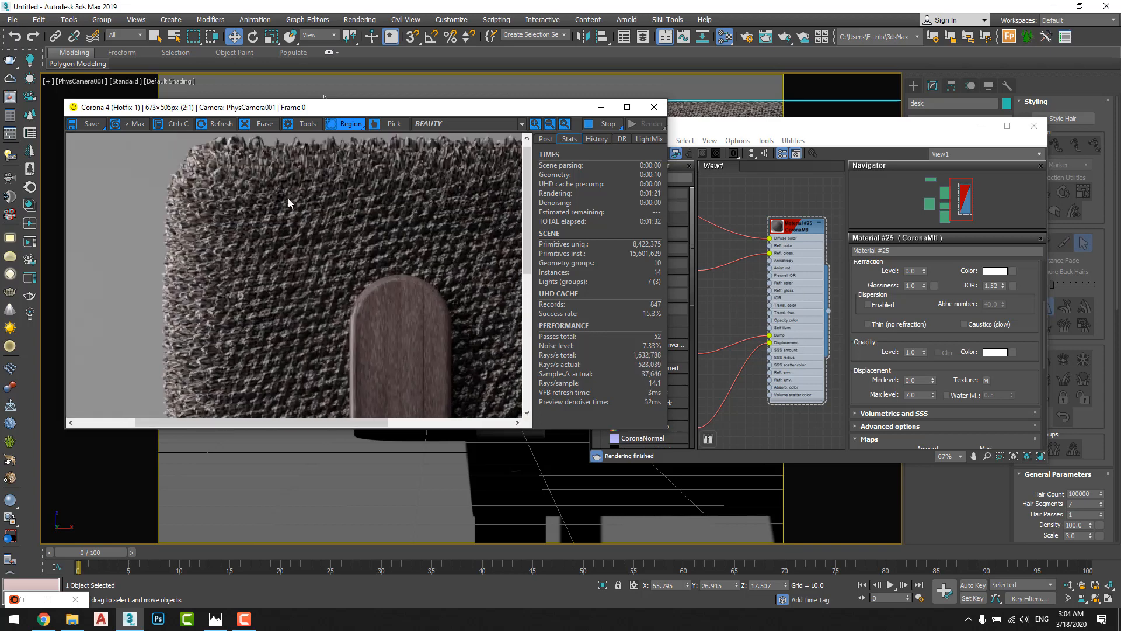
middle_drag(260, 206, 252, 215)
Step: Set the cloth material's maximum displacement level to 1
click(727, 307)
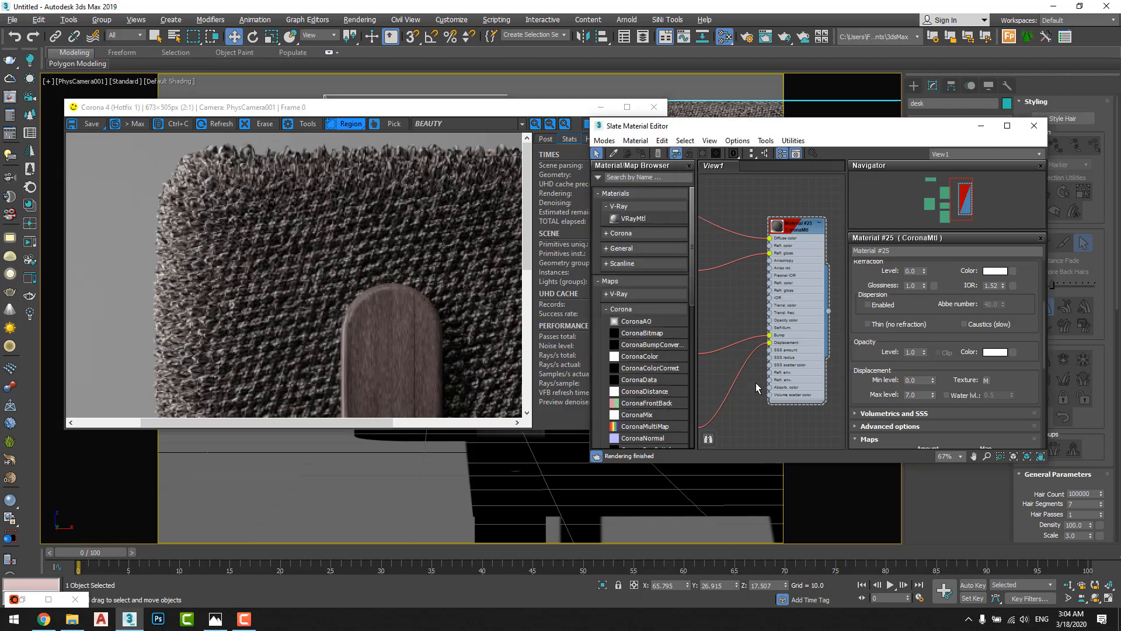
scroll(748, 306, down, 1)
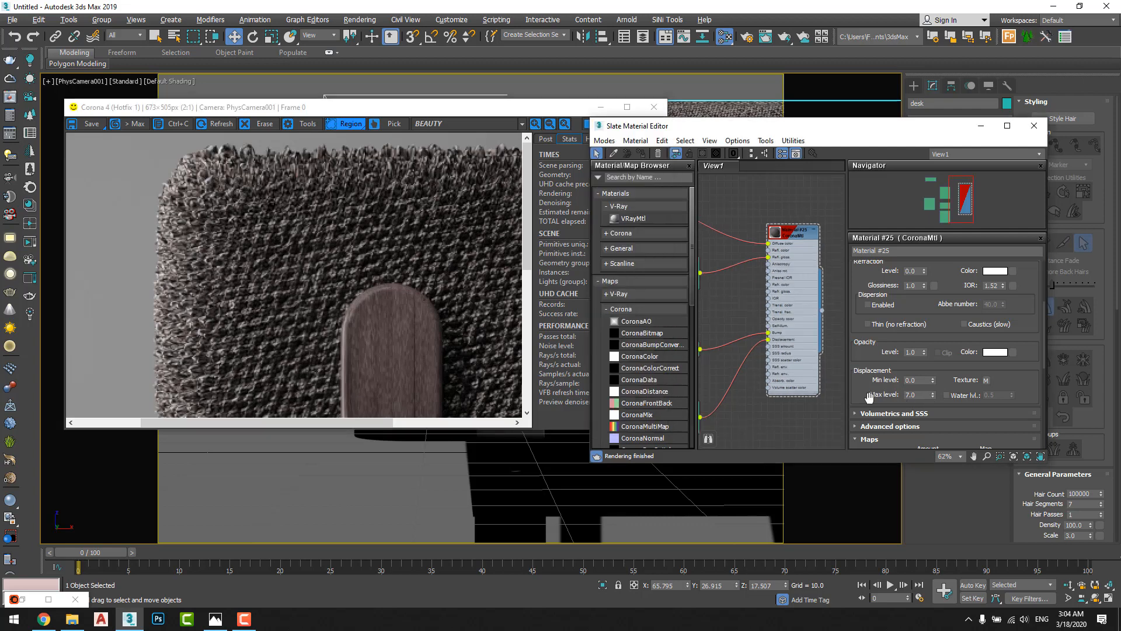
drag(920, 395, 892, 398)
text(1)
key(Return)
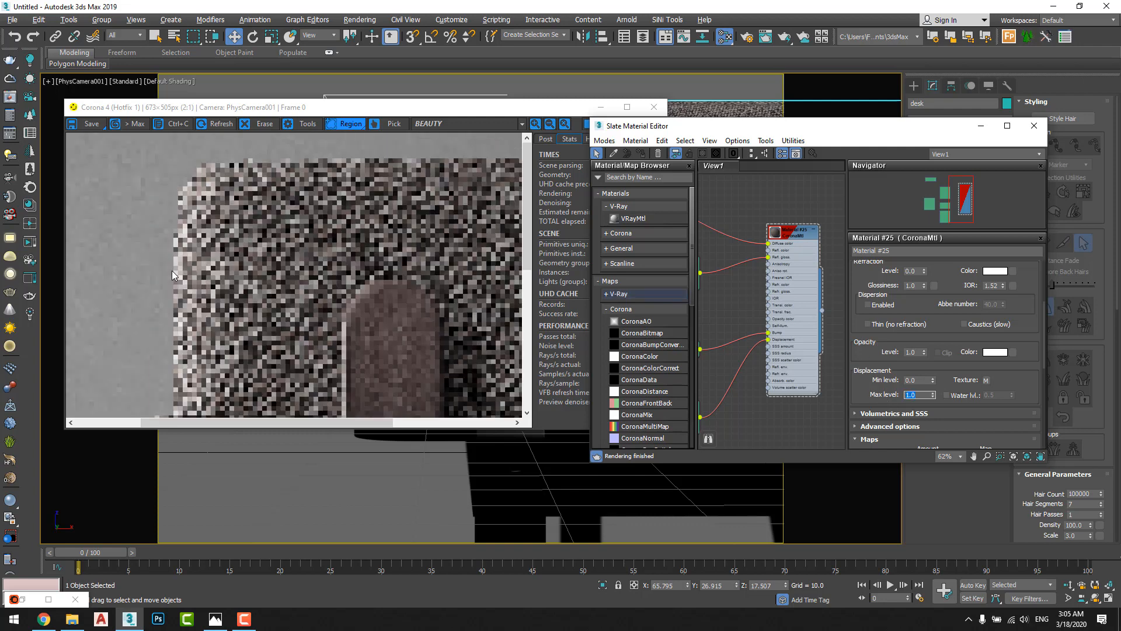
Step: Examine the weave relief in the updated cushion render, both up close and at full size
middle_drag(268, 312, 285, 190)
scroll(269, 248, down, 1)
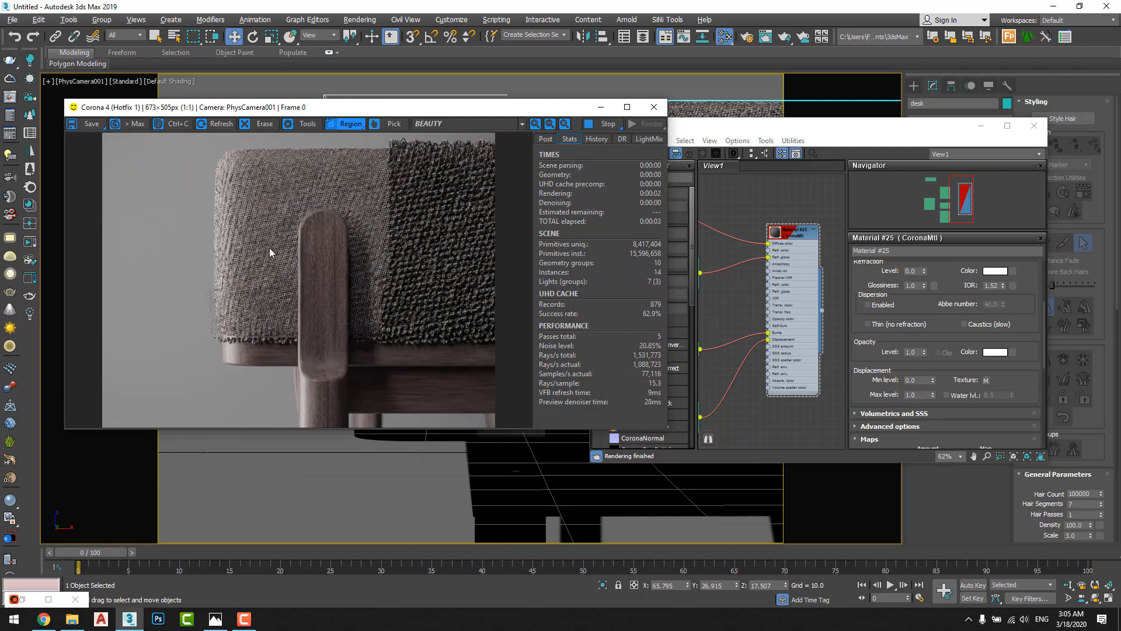
scroll(269, 247, up, 1)
click(905, 394)
click(907, 394)
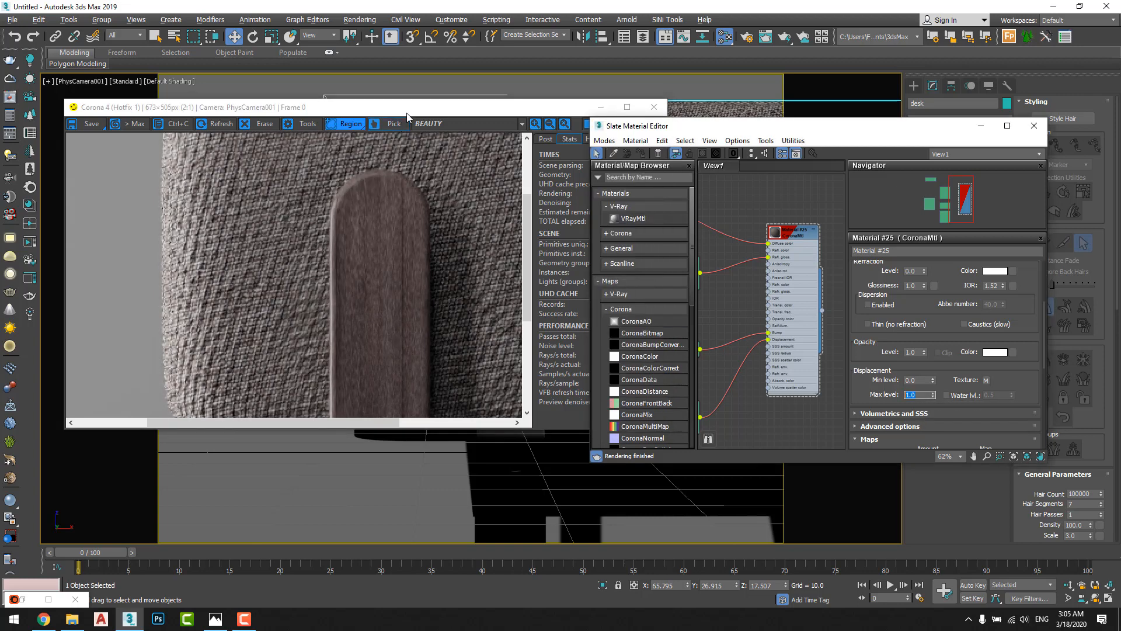
scroll(351, 205, down, 2)
scroll(272, 170, up, 2)
middle_drag(276, 172, 281, 194)
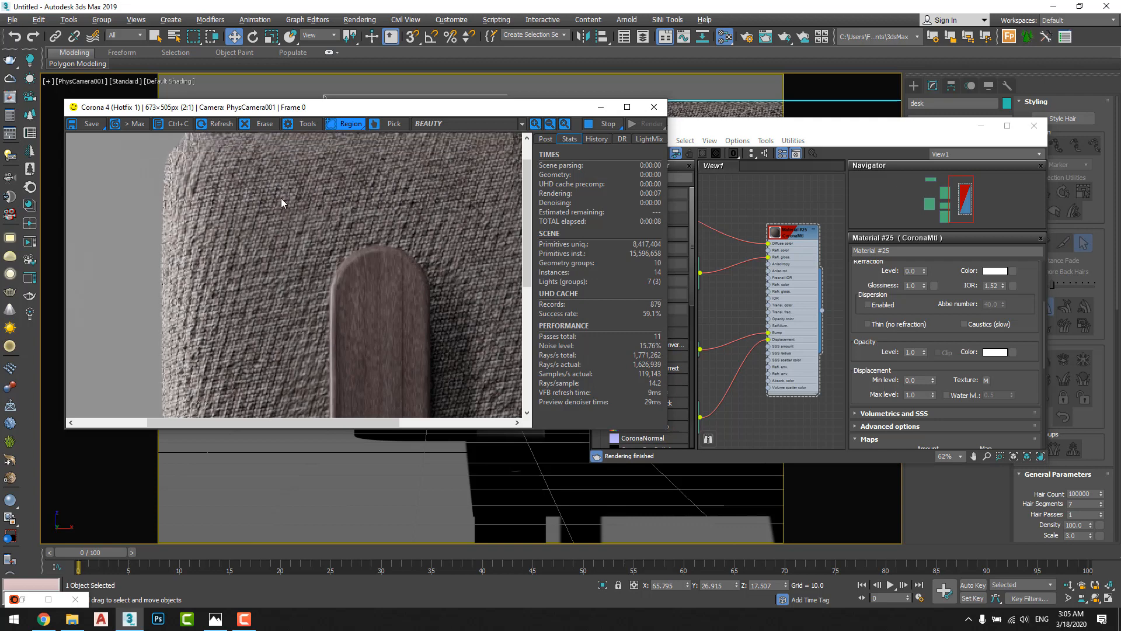
scroll(281, 194, down, 1)
Step: Limit rendering to a region over the cushion's upper-left corner and set the maximum displacement level to 2
drag(281, 141, 195, 200)
click(868, 401)
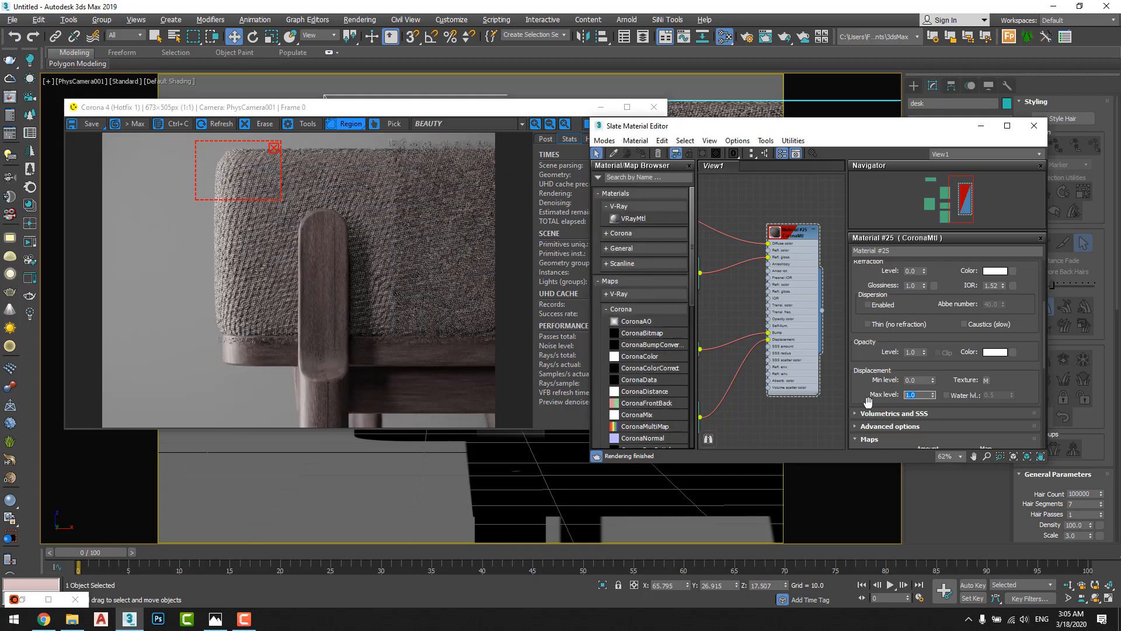
text(2)
key(Return)
Step: Inspect the displaced cloth at the cushion's corner at several magnifications and compare it with the surrounding fabric
scroll(213, 177, up, 1)
scroll(224, 175, down, 1)
click(226, 173)
scroll(229, 170, up, 2)
middle_drag(239, 193, 223, 233)
scroll(154, 327, up, 1)
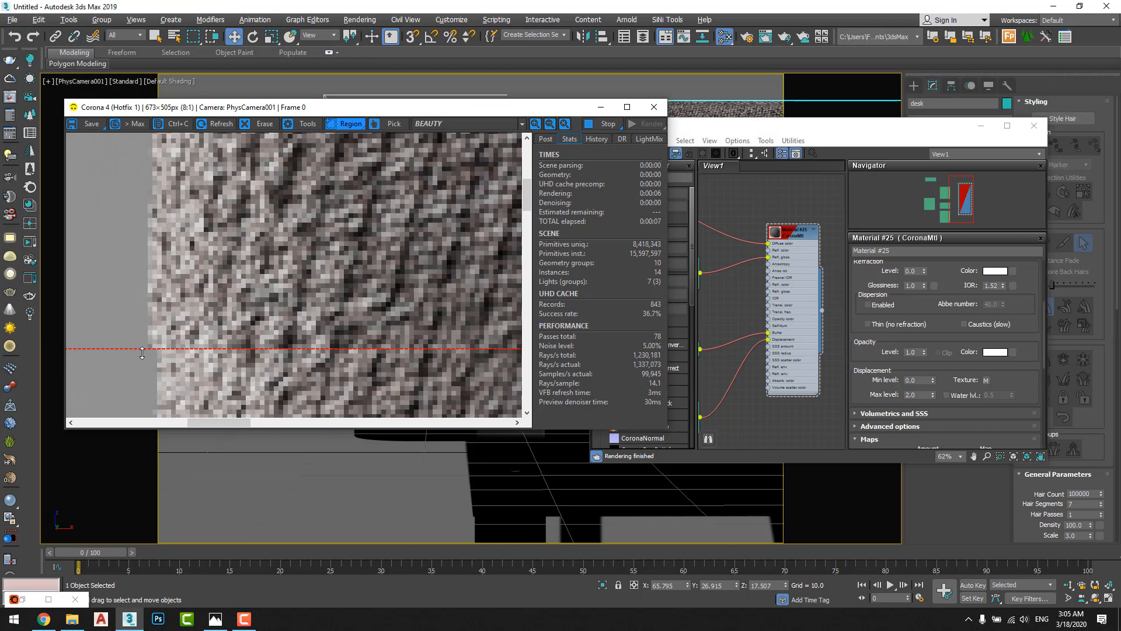
scroll(155, 345, down, 1)
scroll(169, 333, up, 1)
scroll(167, 344, down, 1)
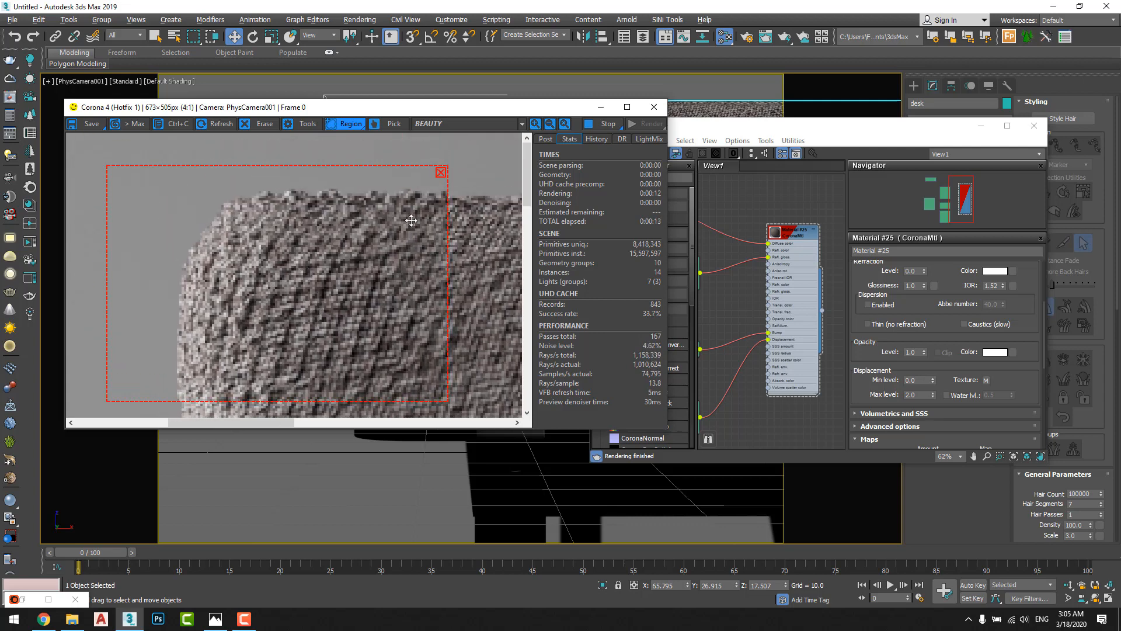
scroll(257, 237, down, 2)
scroll(247, 189, up, 1)
scroll(246, 192, down, 1)
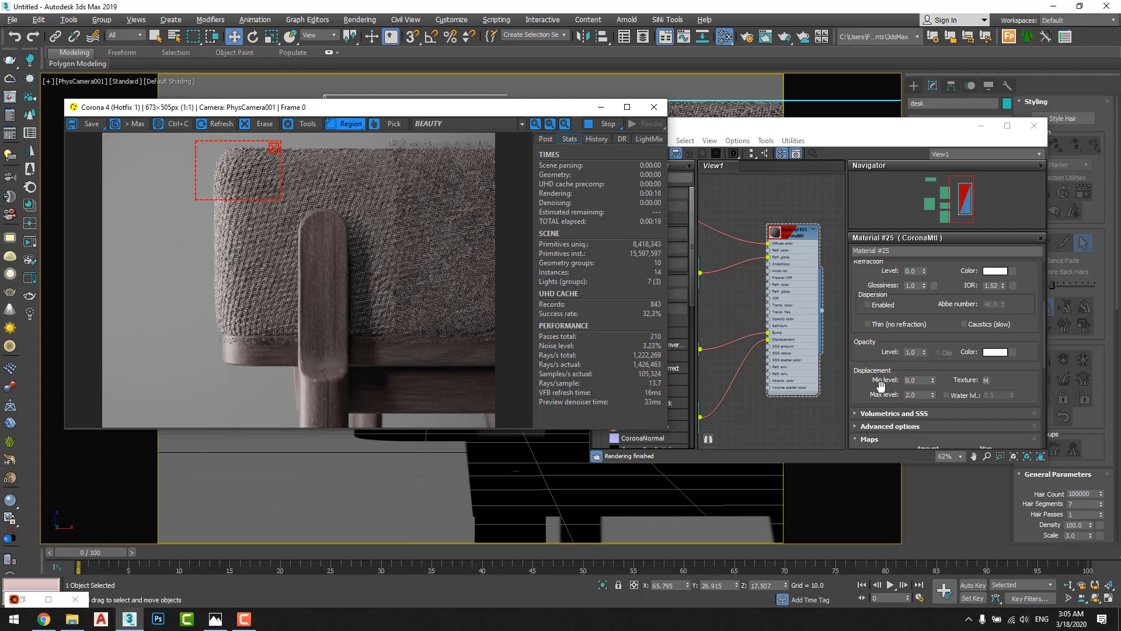
Step: Set the maximum displacement level to 0.5 and check the cushion corner in the region render
drag(923, 396, 837, 401)
drag(920, 396, 857, 396)
text(0.5)
key(Return)
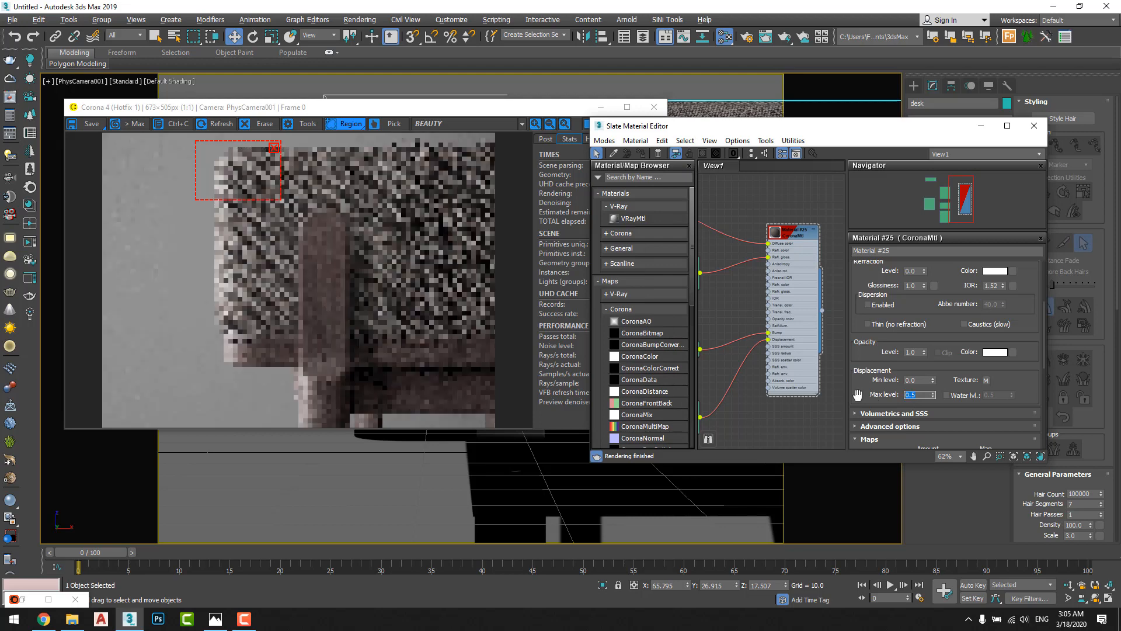
scroll(244, 190, up, 1)
middle_drag(238, 201, 228, 295)
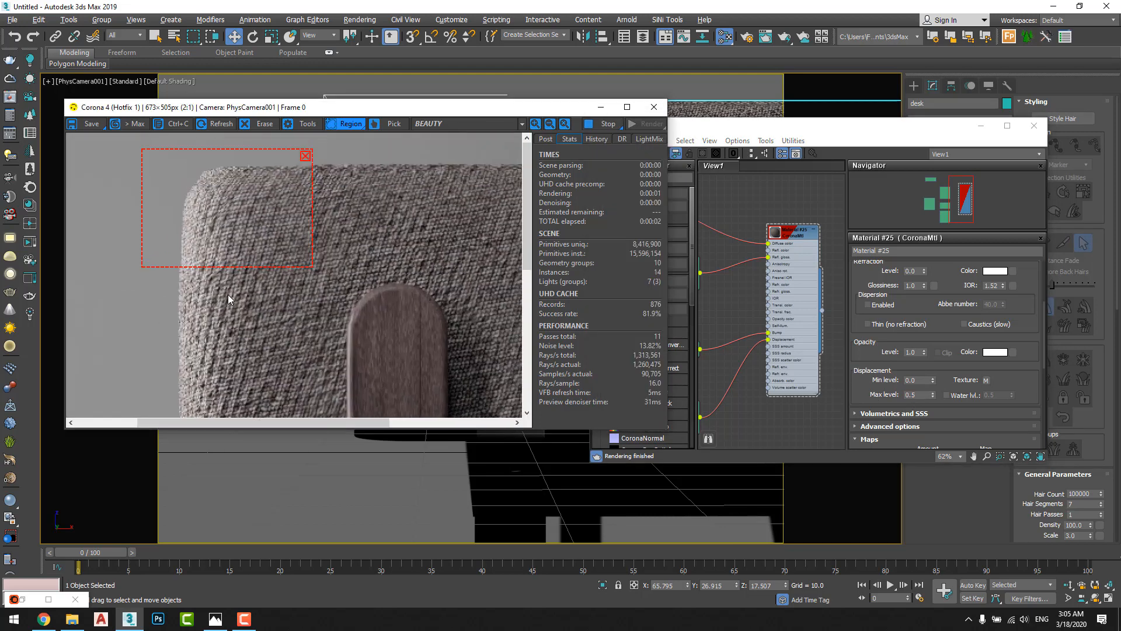
scroll(228, 299, down, 1)
Step: Set the maximum displacement level to 2.5 and check the cloth relief at the cushion corner
click(808, 395)
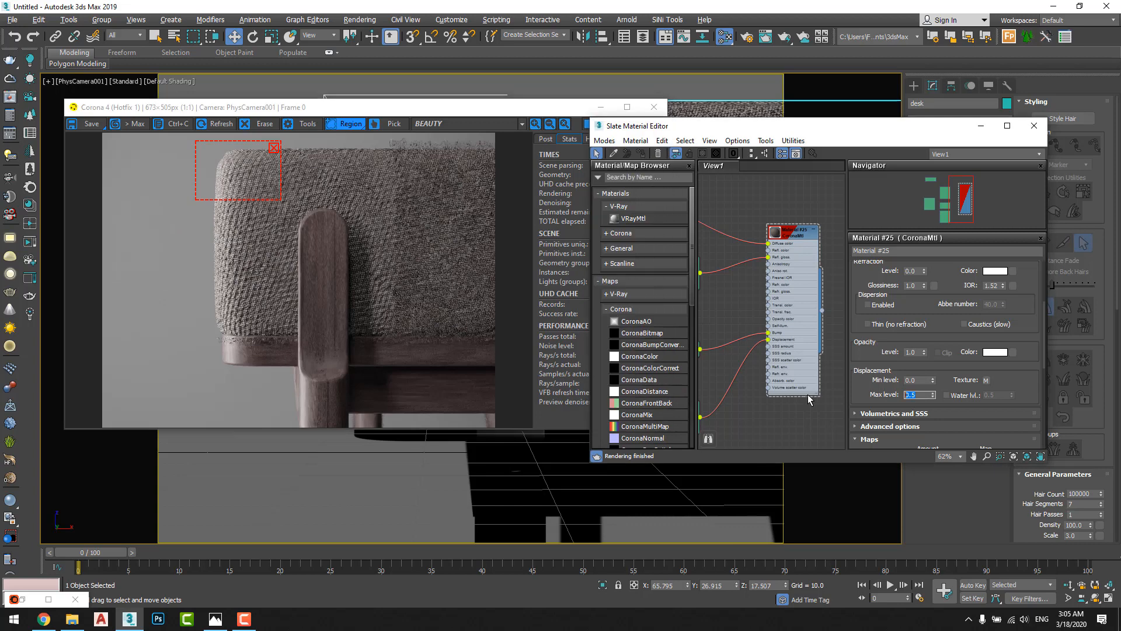
text(2.5)
key(Return)
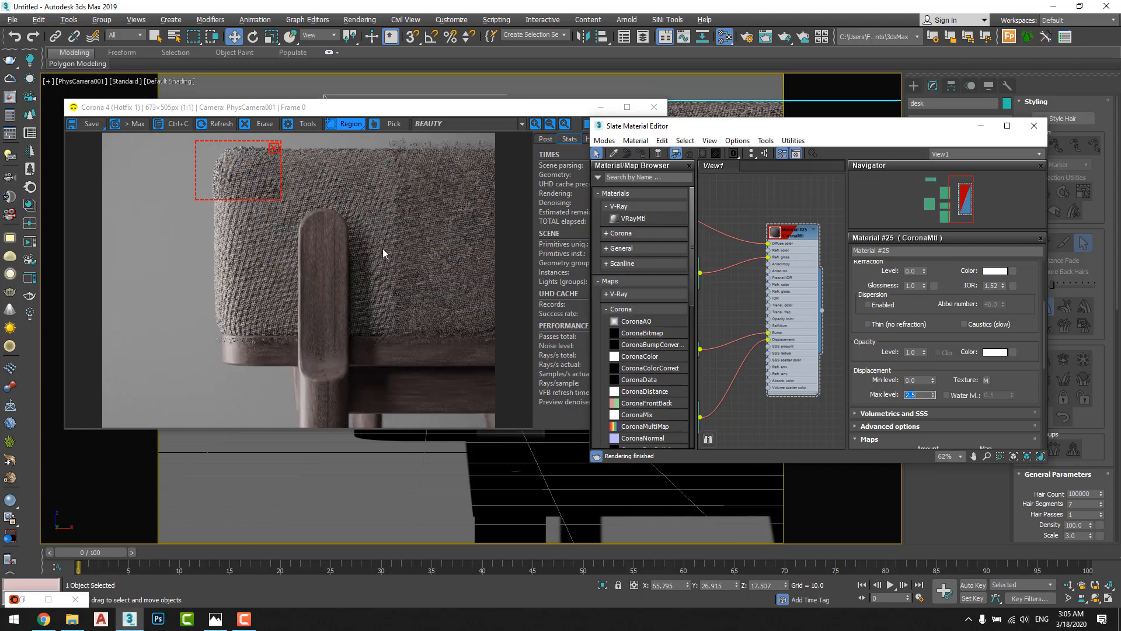
scroll(248, 193, up, 1)
click(245, 255)
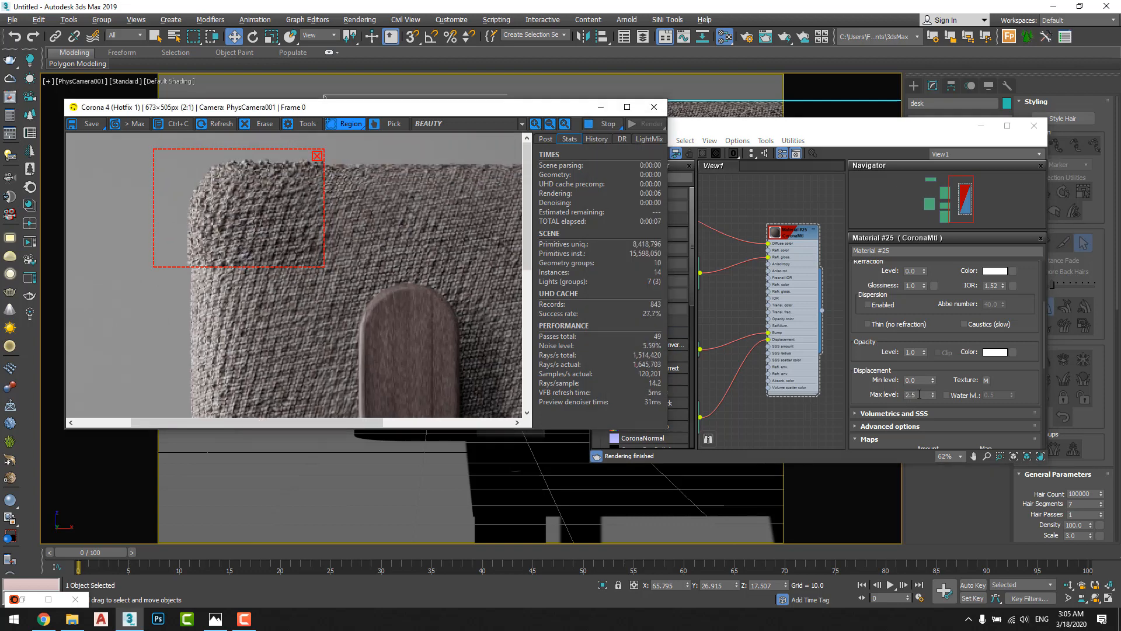
Step: Set the maximum displacement level to 1.75 and check the cloth relief at the cushion corner
click(859, 400)
text(1.75)
key(Return)
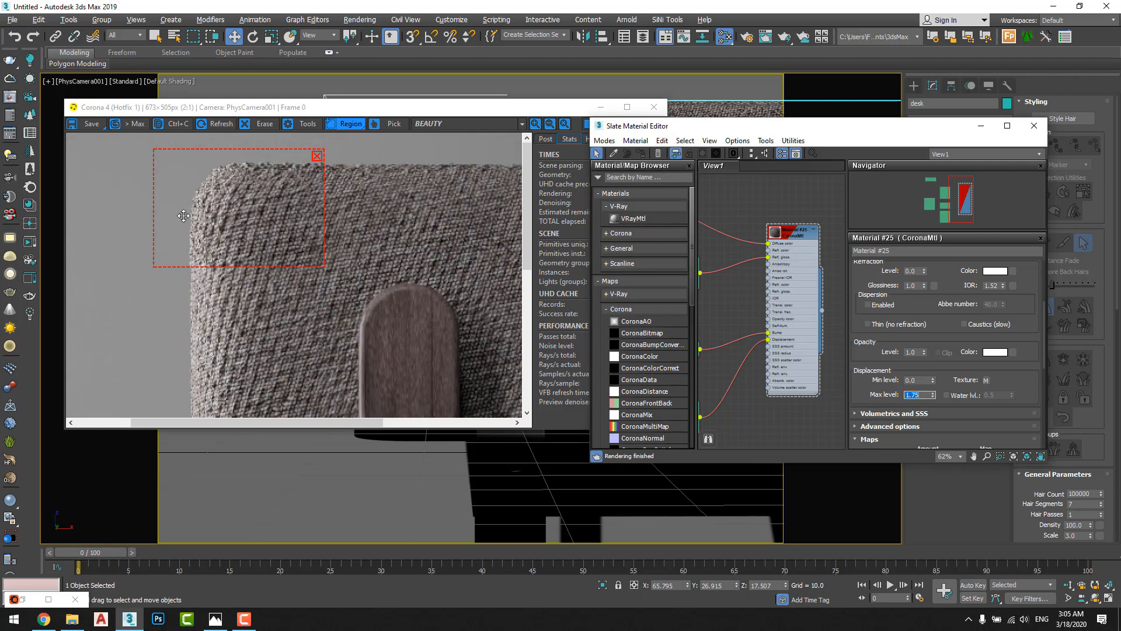
scroll(256, 229, up, 1)
scroll(174, 251, down, 1)
middle_drag(231, 254, 184, 325)
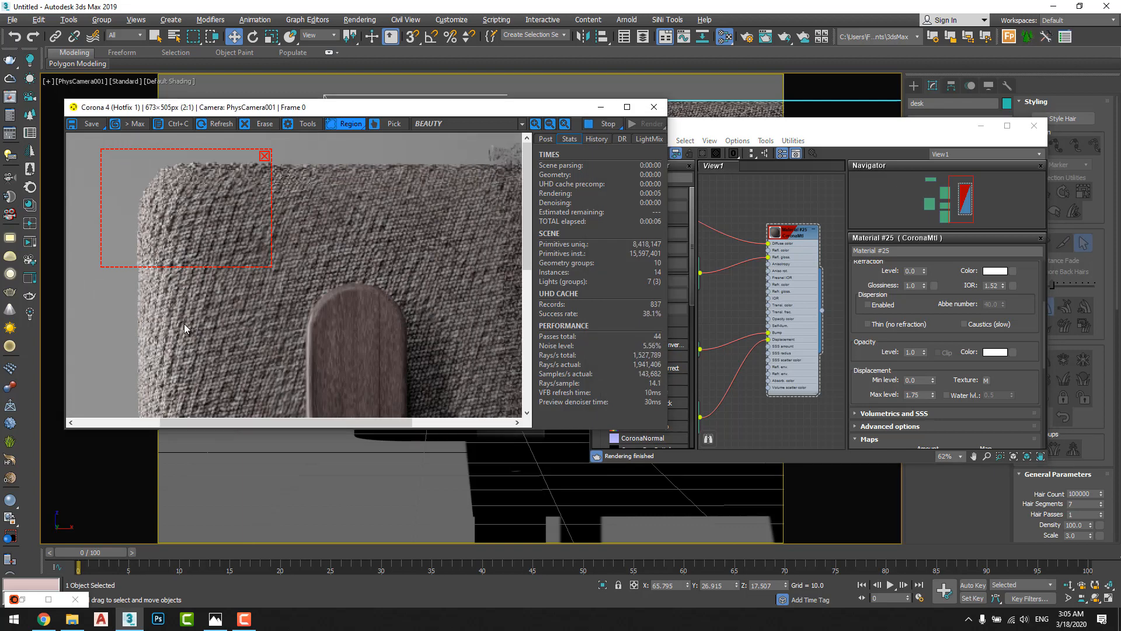
Step: Set the maximum displacement level to 2 and check the cloth relief at the cushion corner in the region render
scroll(184, 324, down, 1)
scroll(231, 169, up, 2)
scroll(231, 181, down, 1)
drag(924, 395, 845, 391)
text(2)
key(Return)
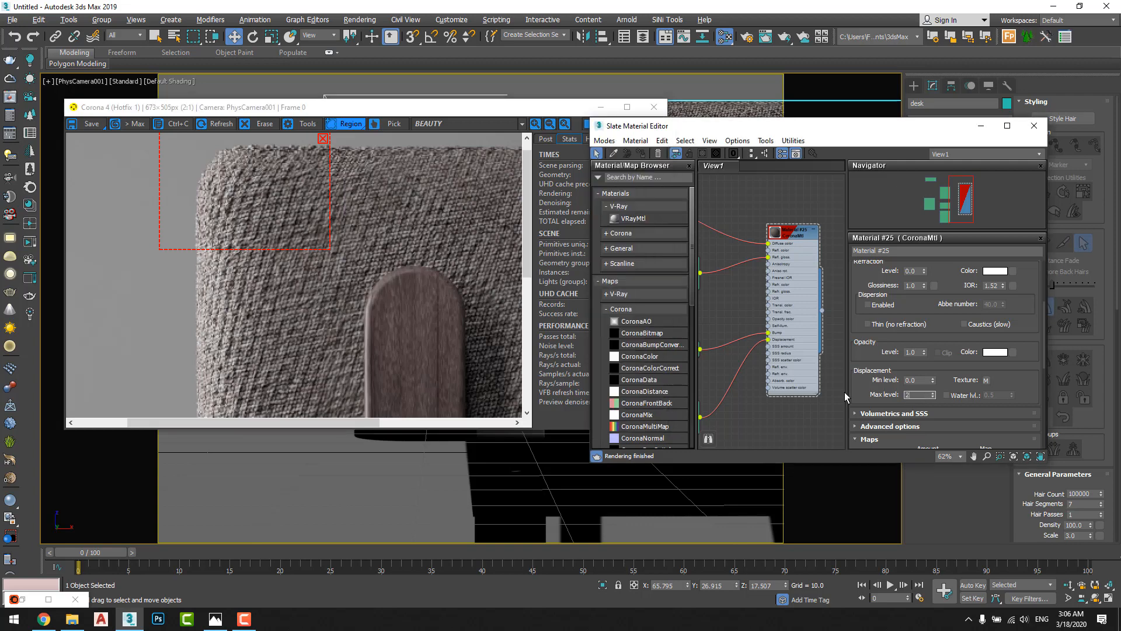
click(267, 205)
scroll(267, 205, down, 1)
scroll(262, 171, up, 1)
scroll(260, 181, down, 1)
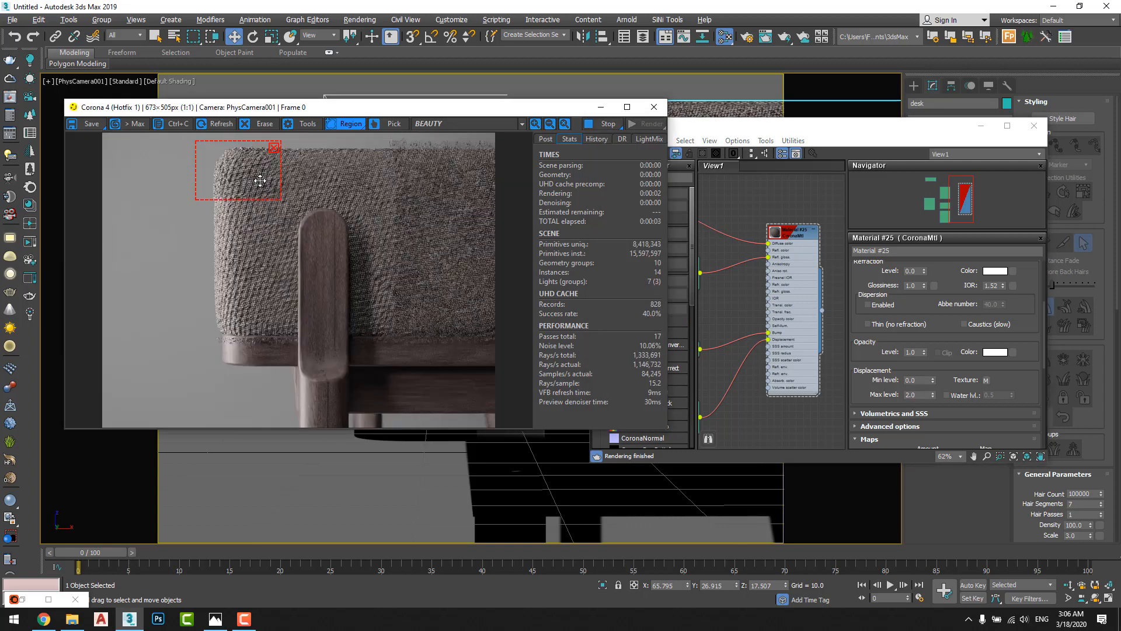
Step: Remove the render region and set the tone mapping contrast to 3
click(546, 140)
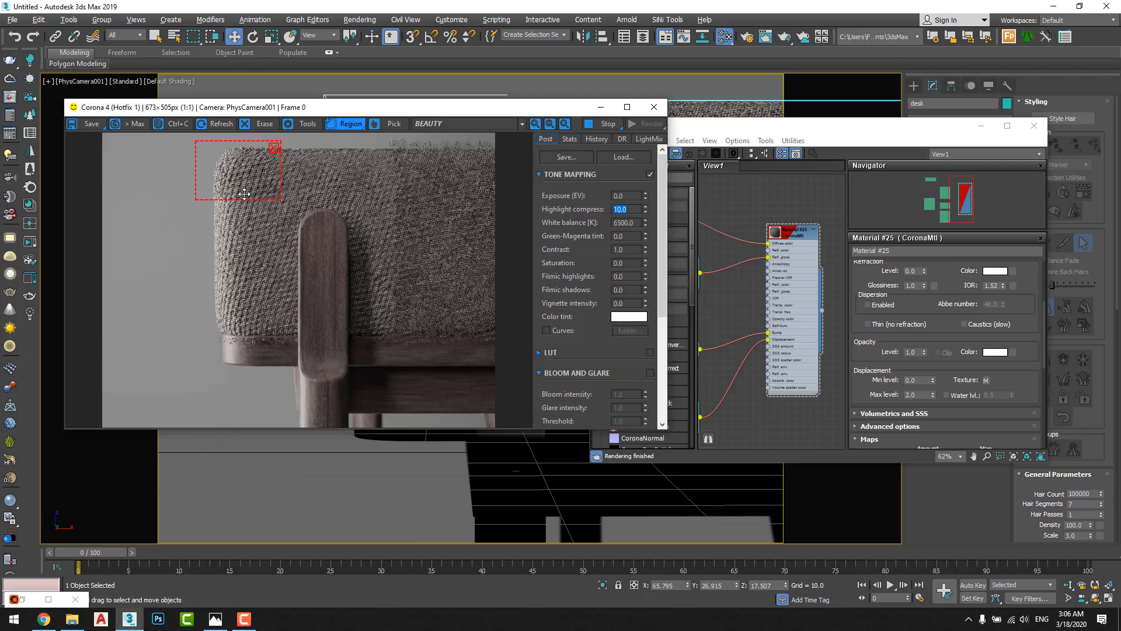
click(273, 149)
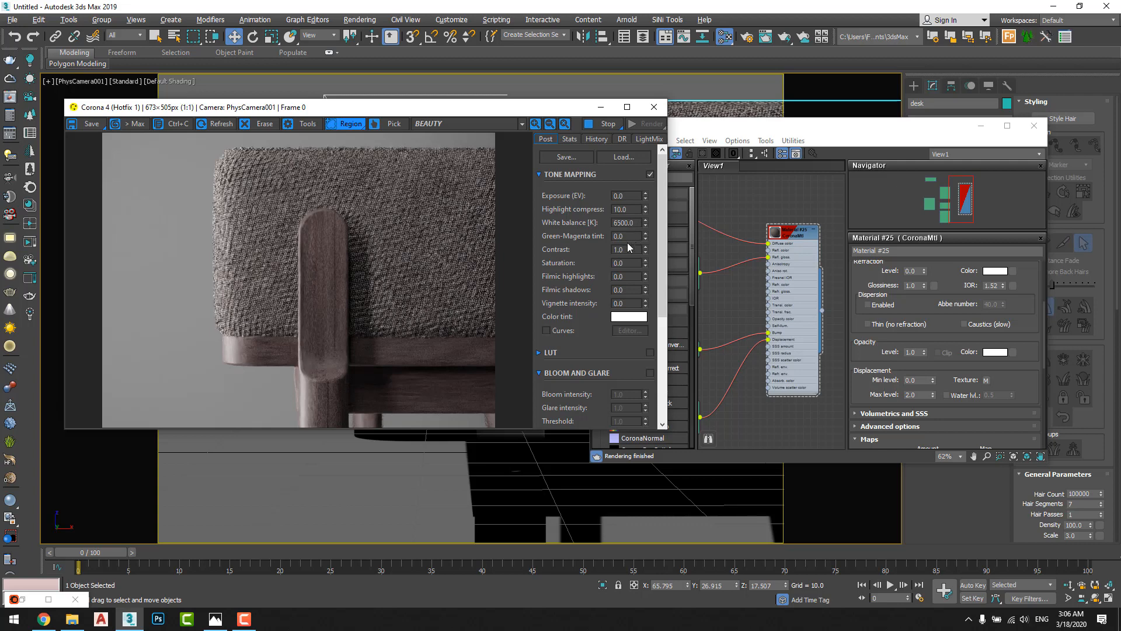
drag(647, 201, 633, 246)
text(3)
key(Return)
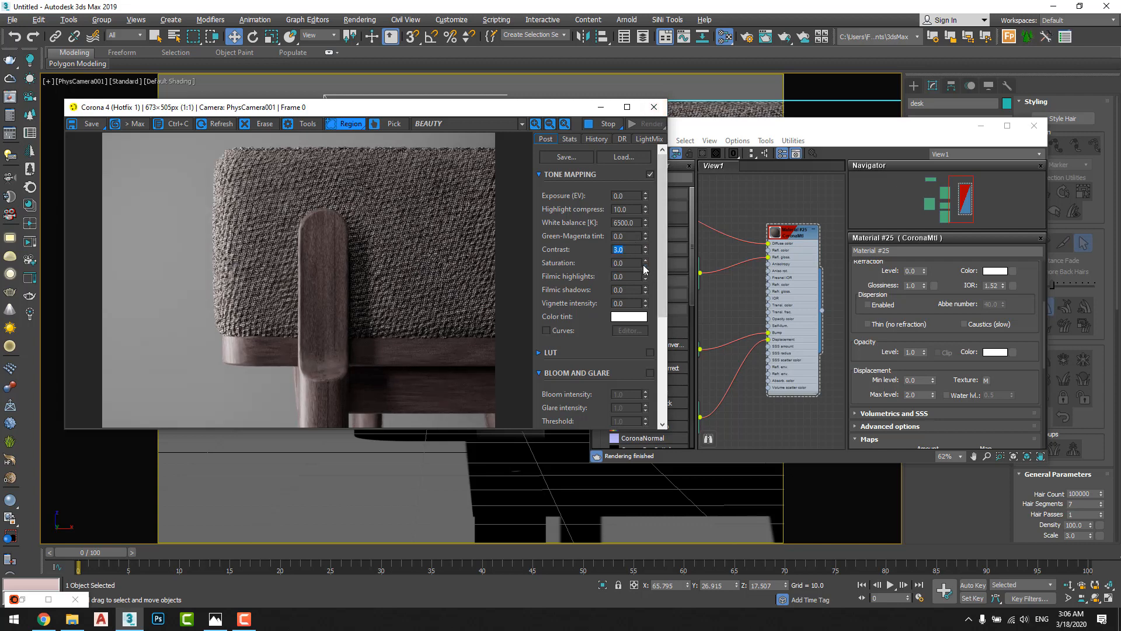
click(647, 352)
scroll(633, 363, down, 2)
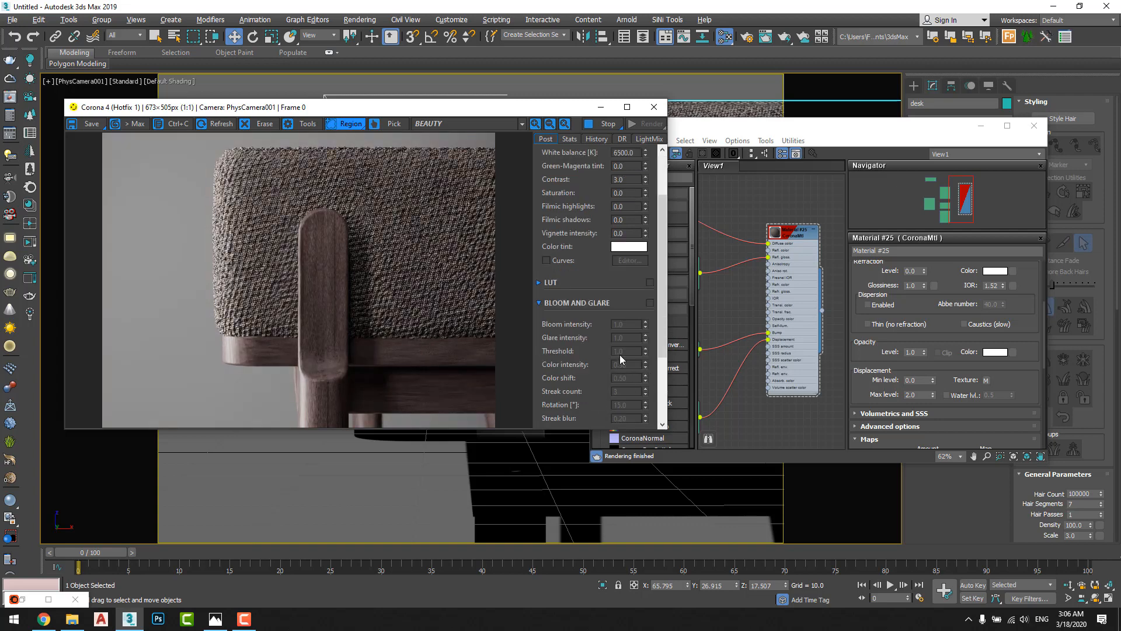
click(650, 302)
click(539, 303)
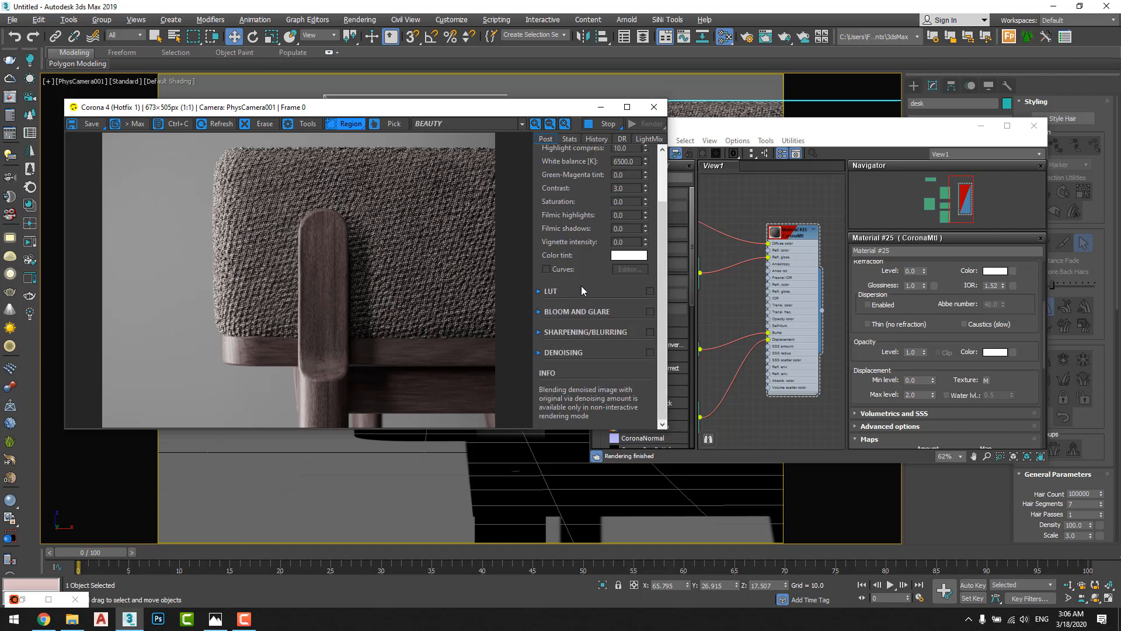
Step: Stop the interactive render, close the frame buffer and Slate Material Editor windows, and select the bench cushion
click(752, 383)
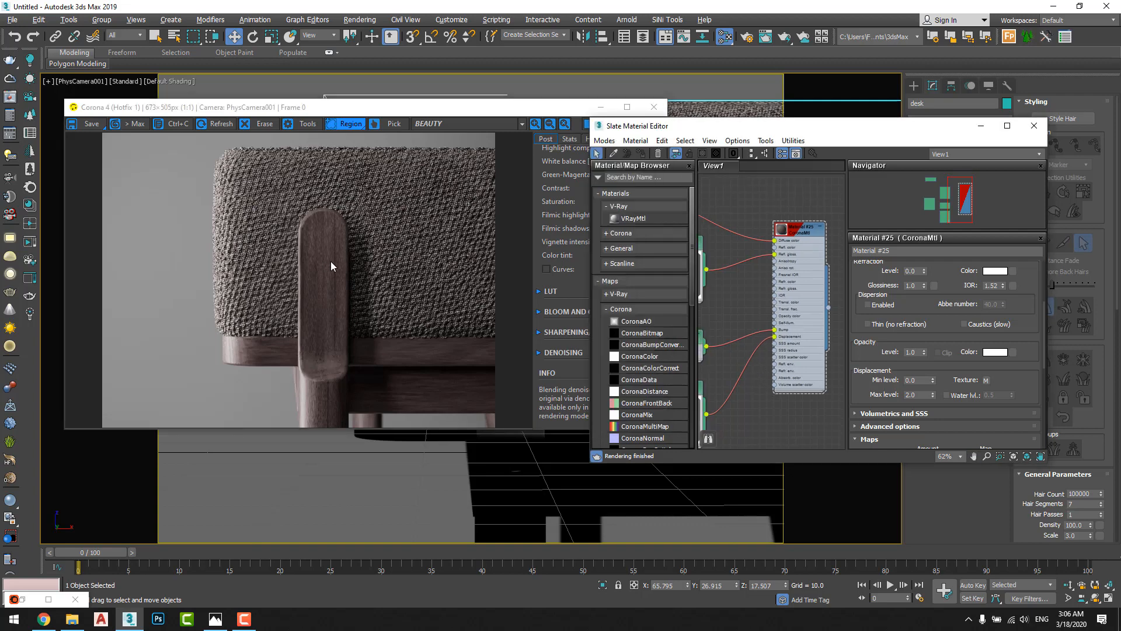
click(575, 123)
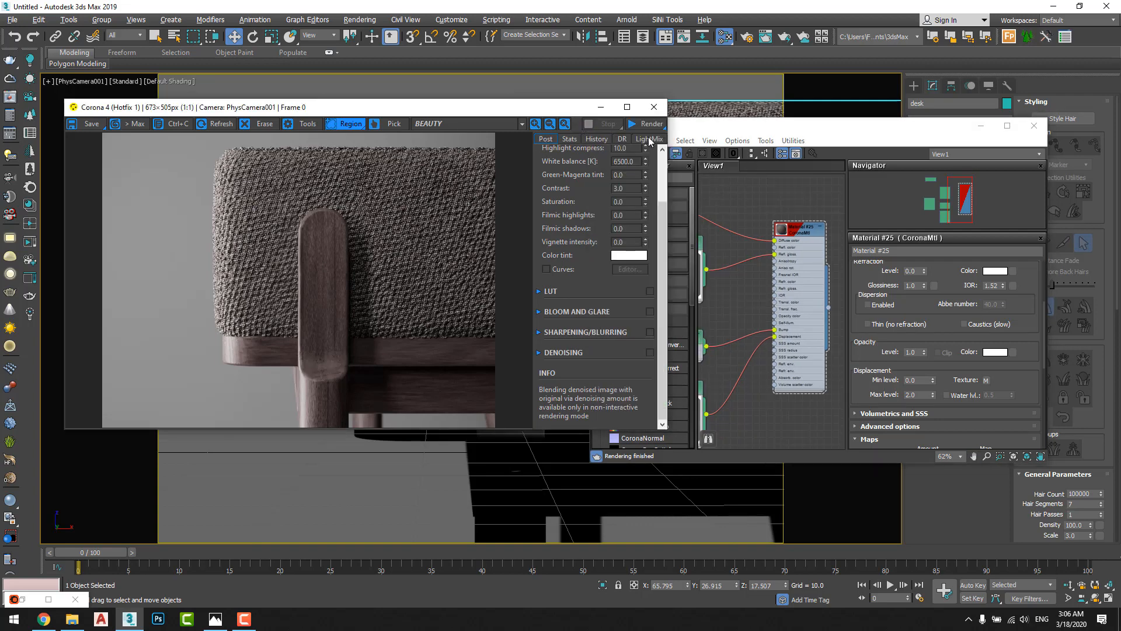
click(1043, 132)
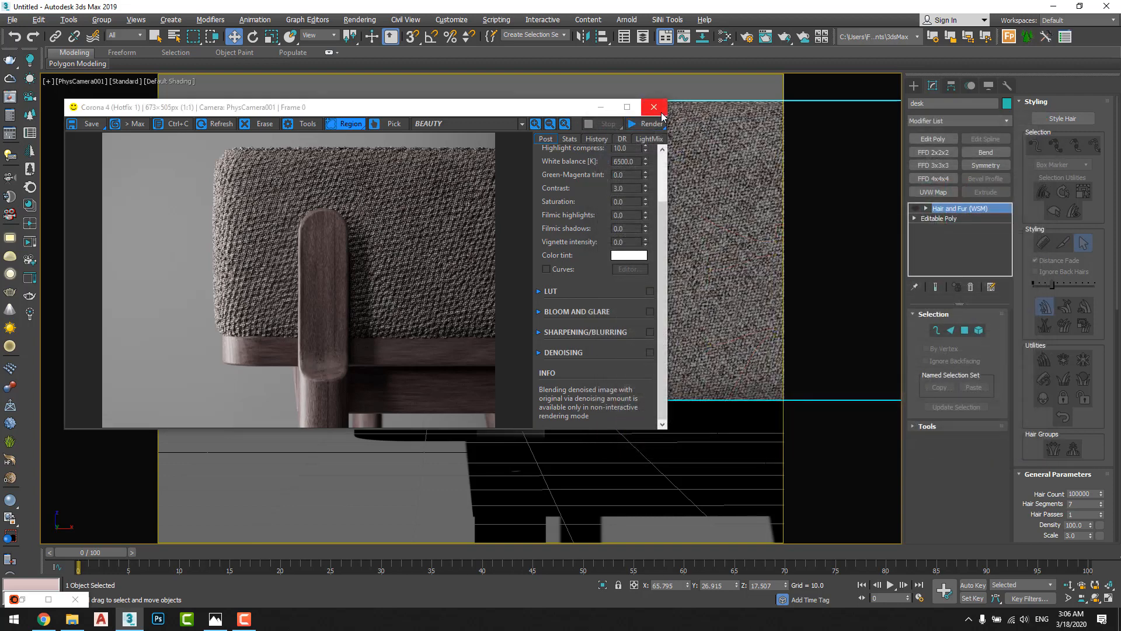
click(653, 108)
click(301, 480)
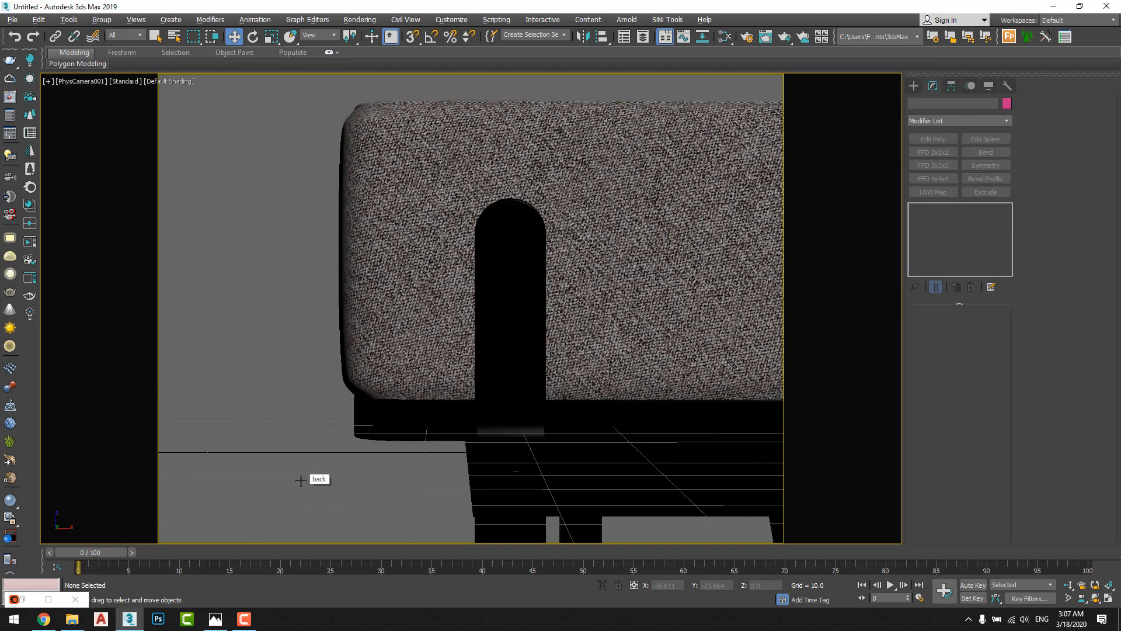
click(416, 261)
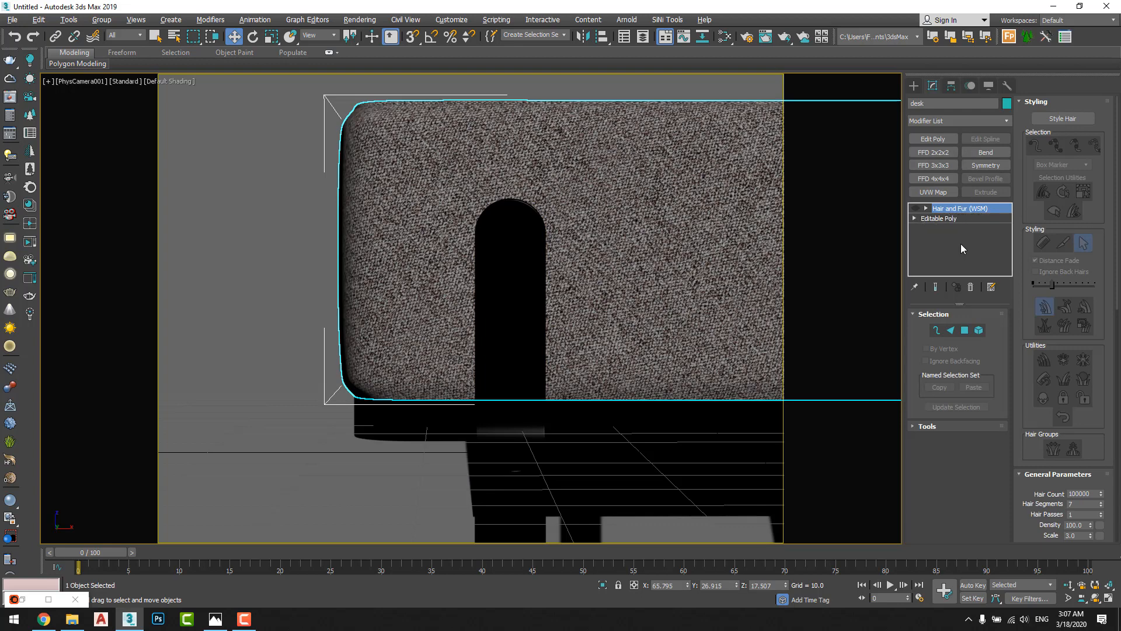
Step: Switch to the Bench.jpg reference in Photos and examine the cloth surface along the cushion's top and side edges at several magnifications
click(215, 618)
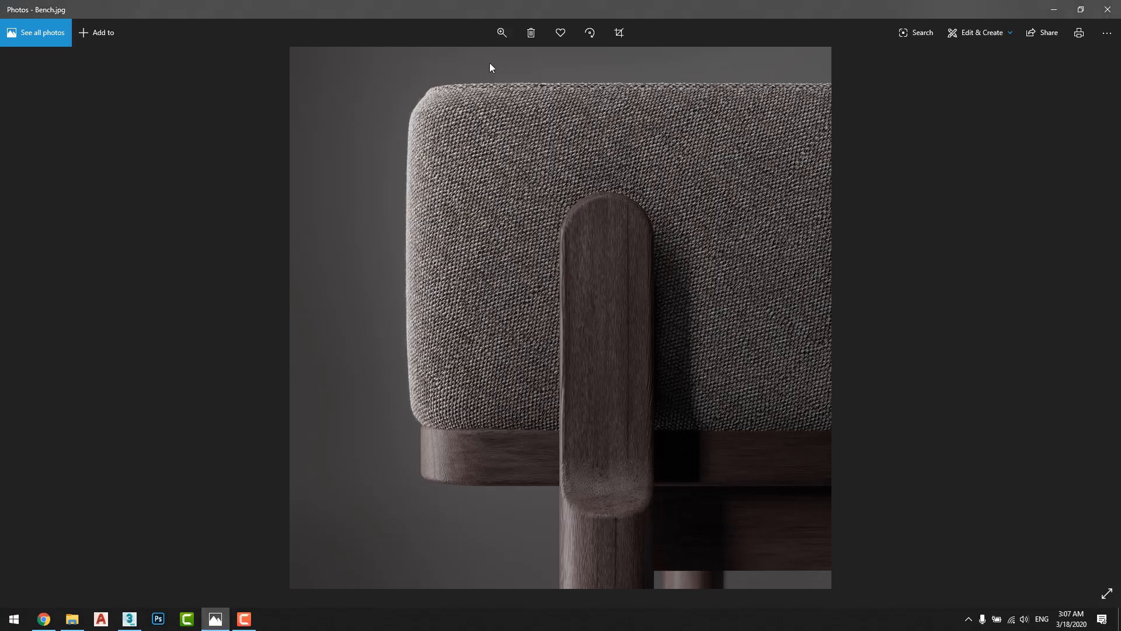
scroll(460, 85, up, 5)
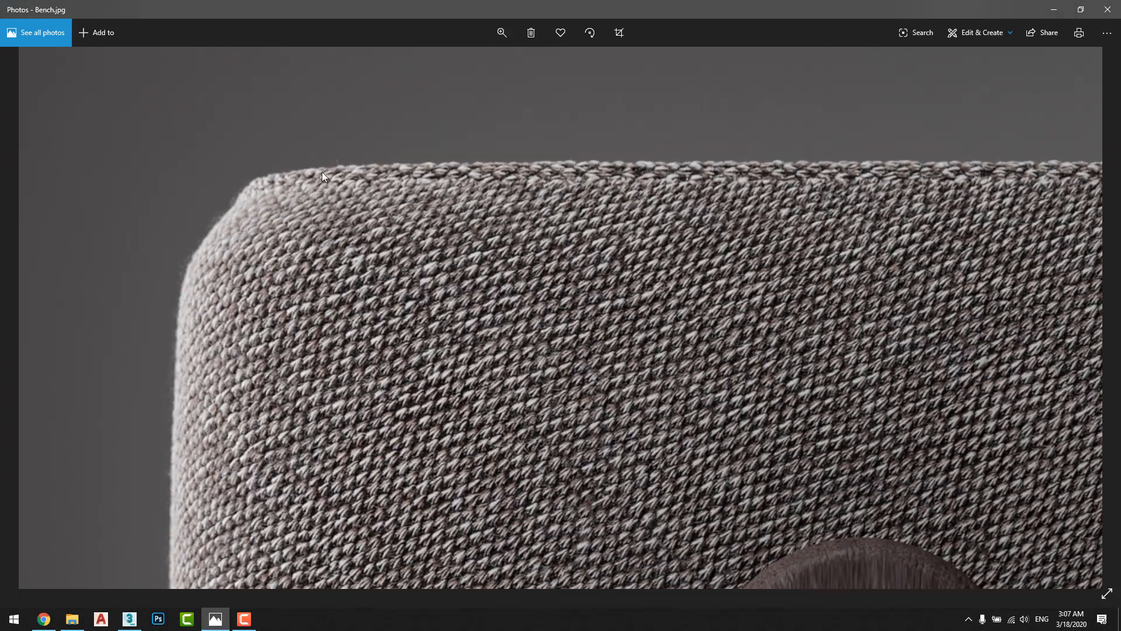
scroll(330, 170, up, 1)
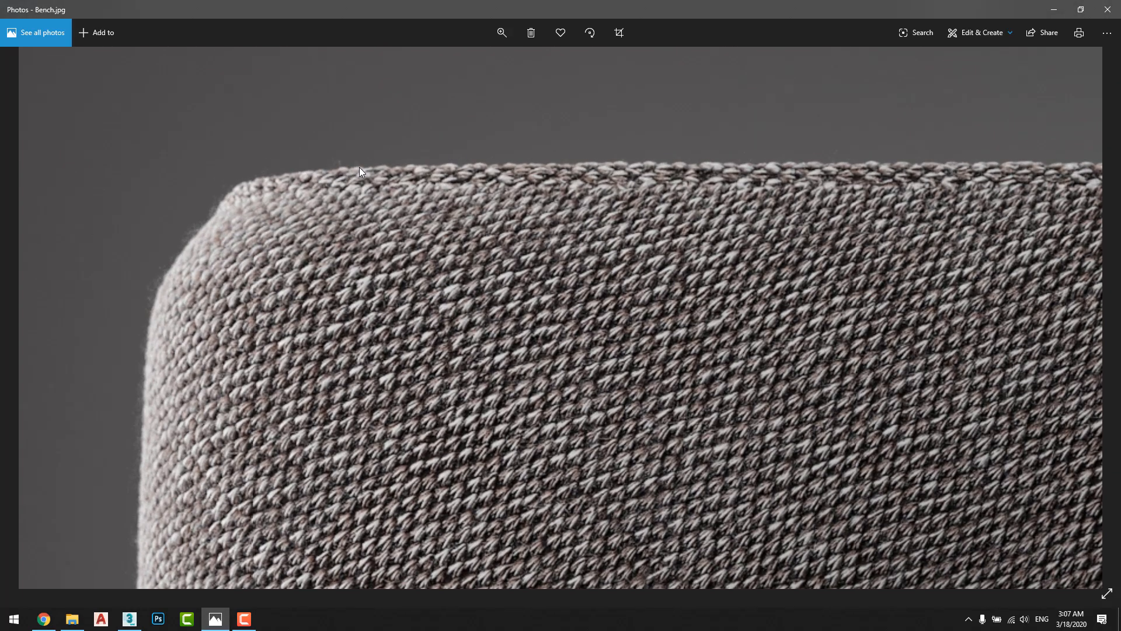
drag(340, 167, 393, 163)
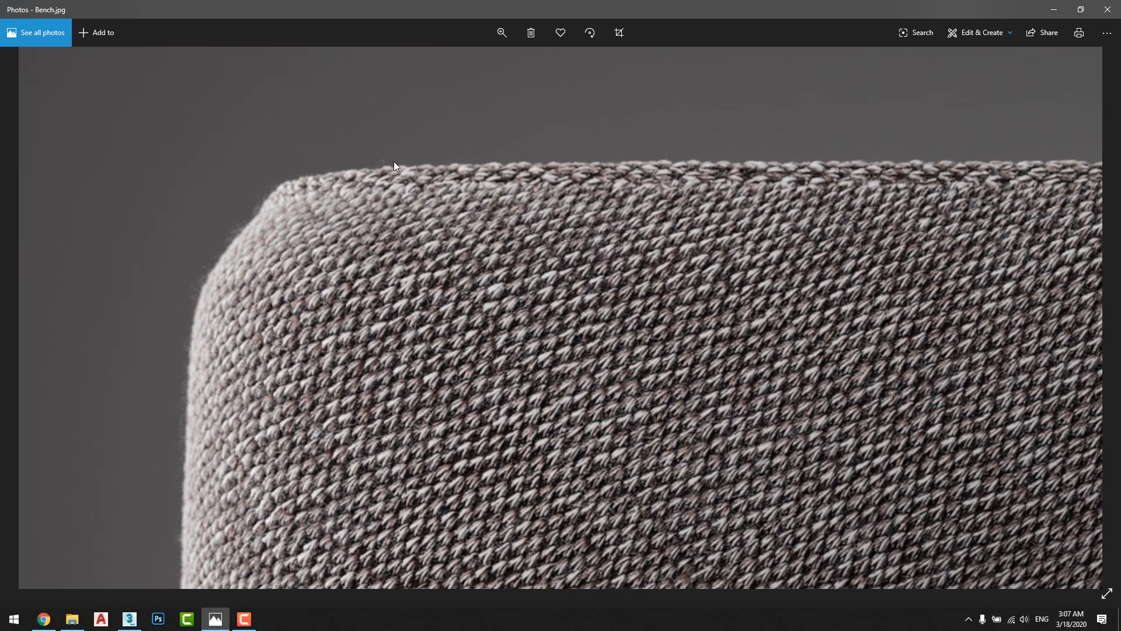
drag(252, 243, 271, 198)
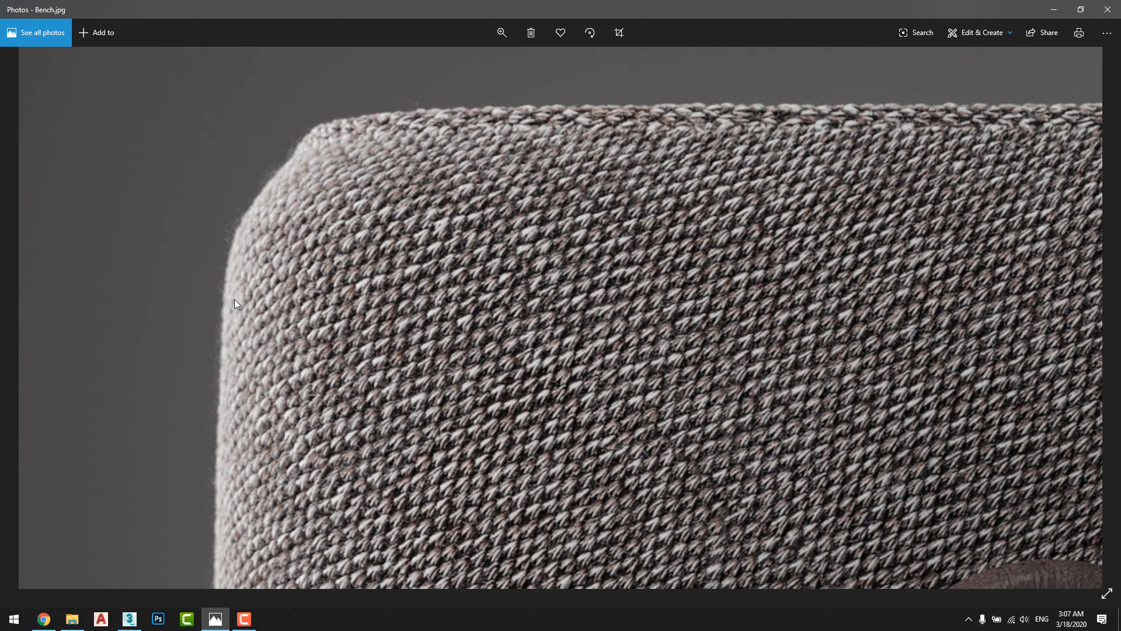
scroll(233, 300, down, 2)
drag(233, 300, 291, 223)
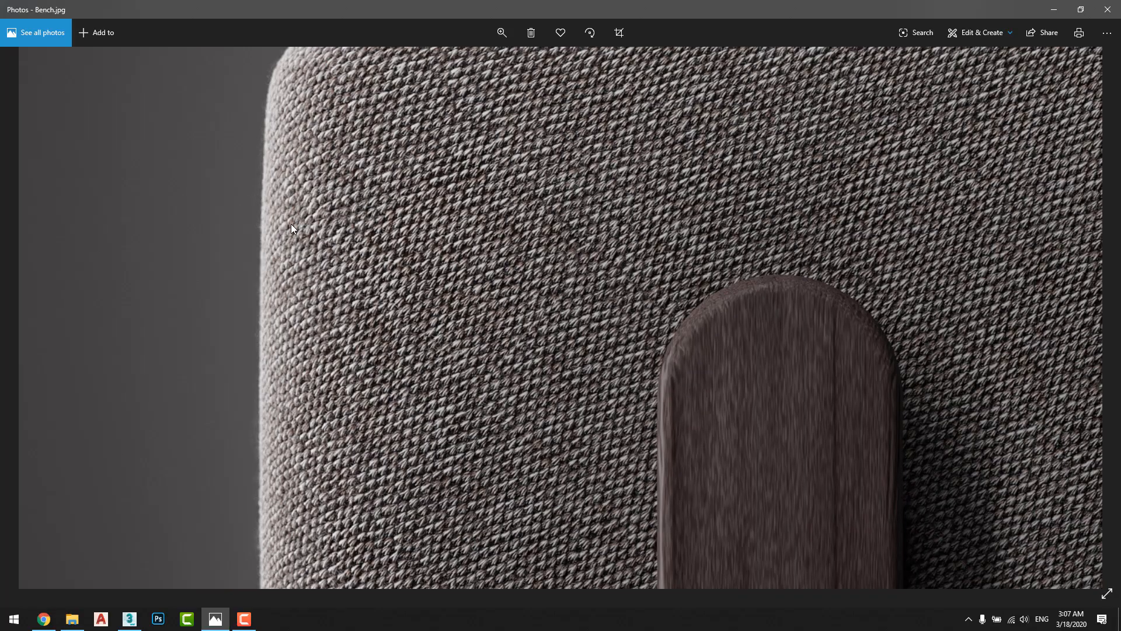
scroll(262, 236, up, 2)
scroll(302, 252, down, 5)
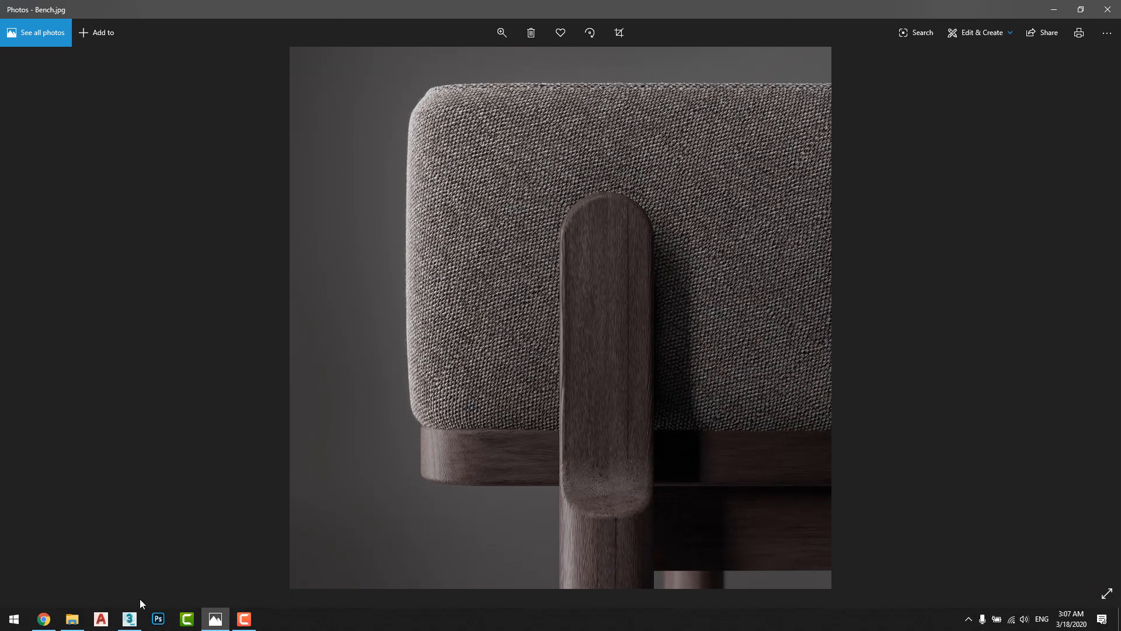
Step: Switch back to 3ds Max and add a second Hair and Fur (WSM) modifier to the cushion
click(130, 618)
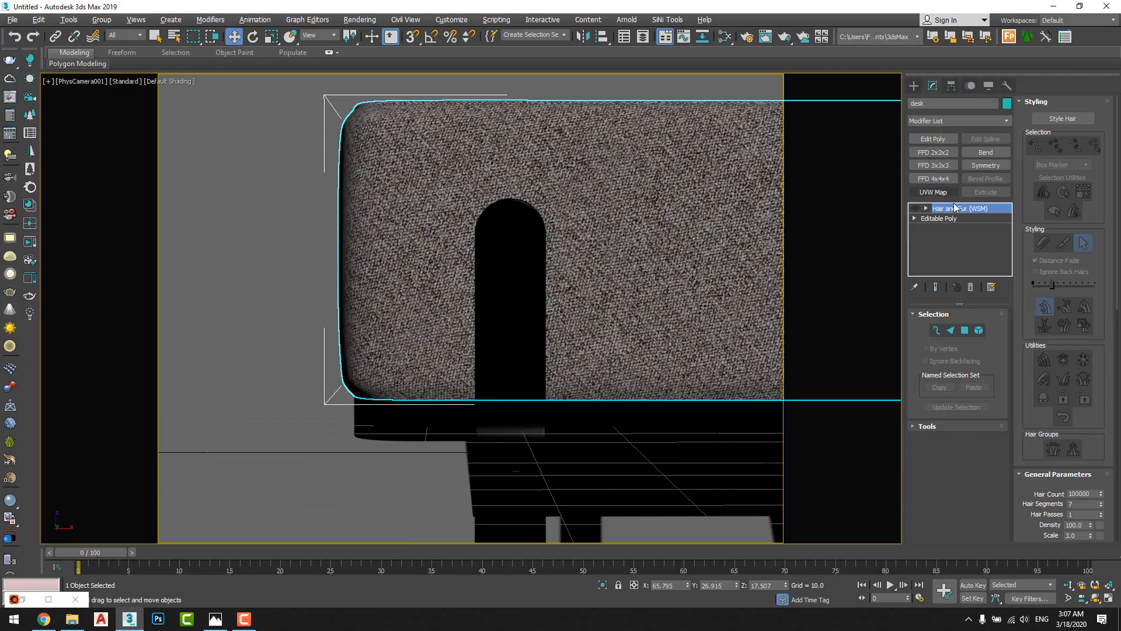
click(940, 218)
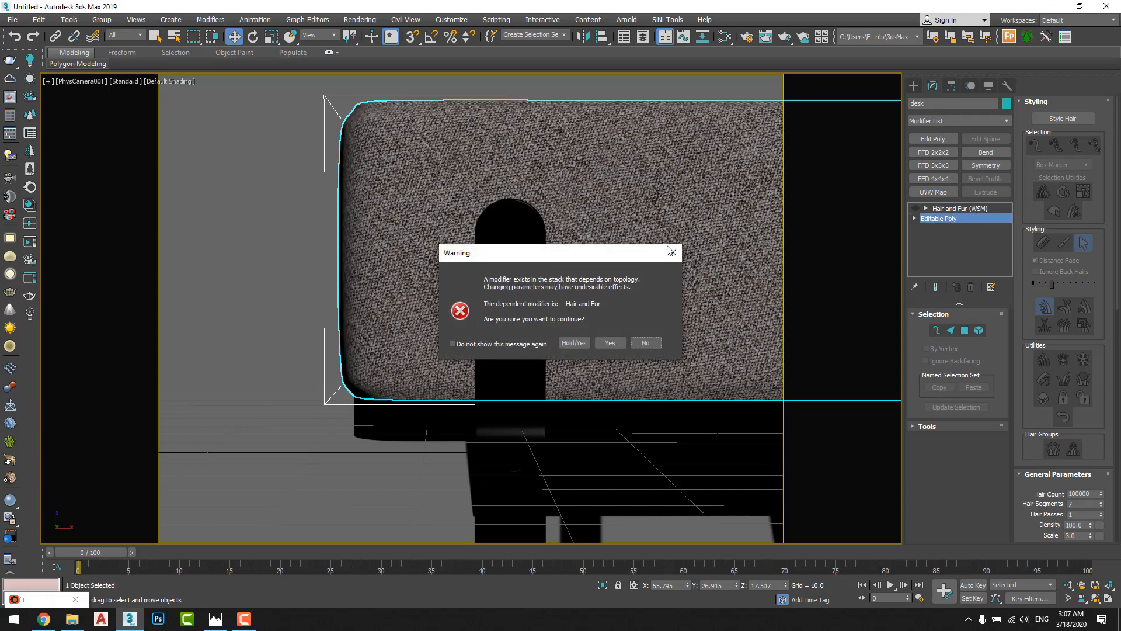
click(672, 251)
click(942, 118)
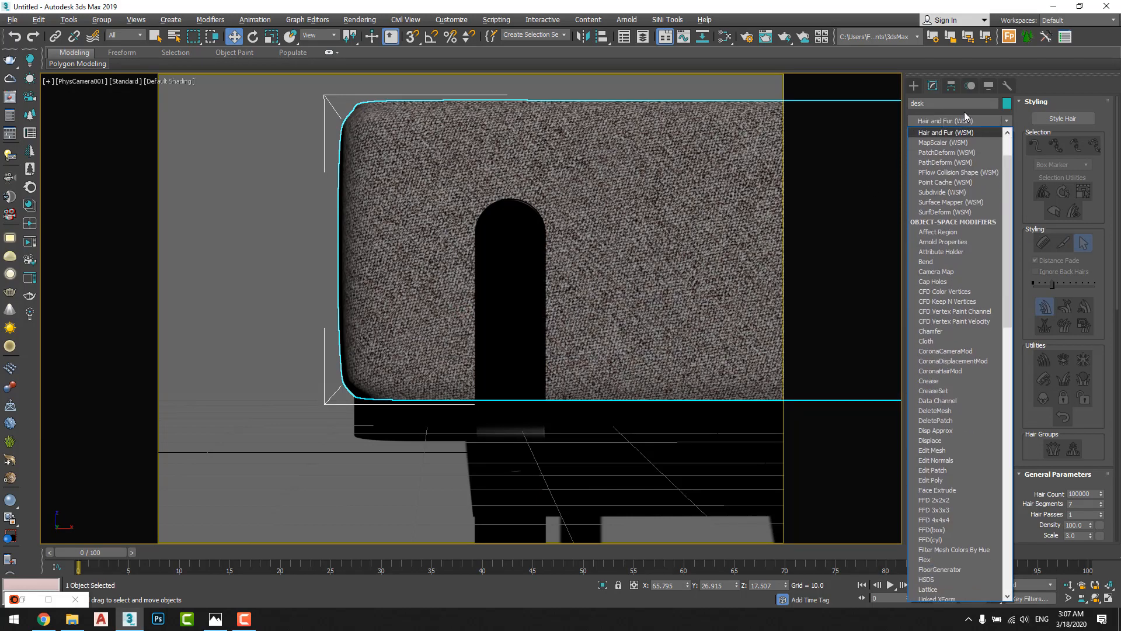
click(956, 133)
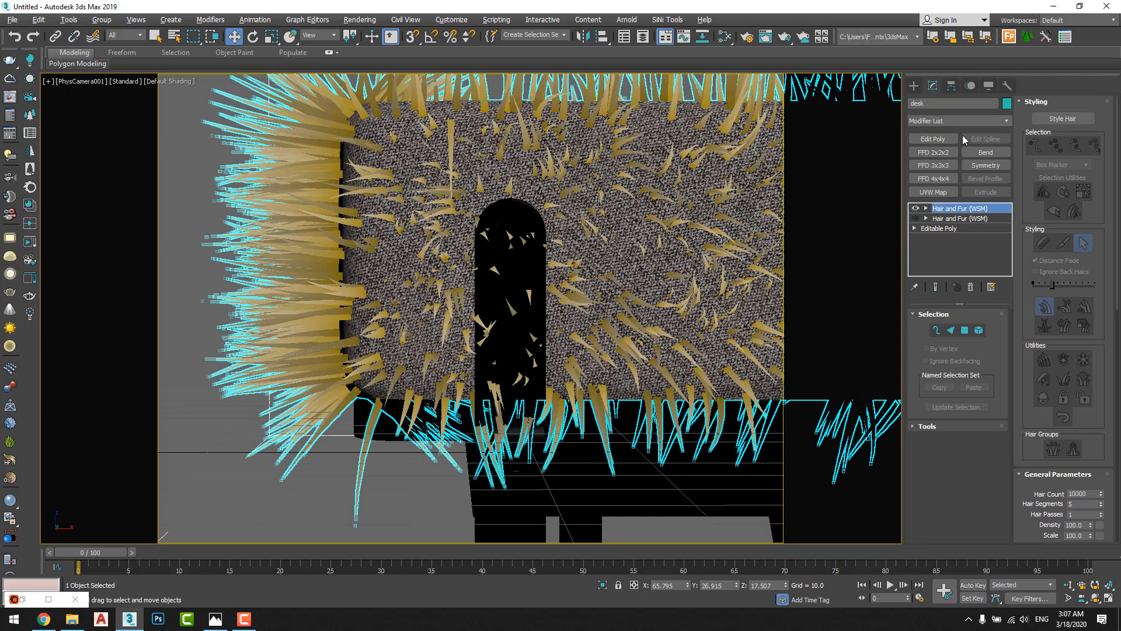
Step: Set the hair segments of the new Hair and Fur modifier to 7
drag(1051, 492, 1040, 402)
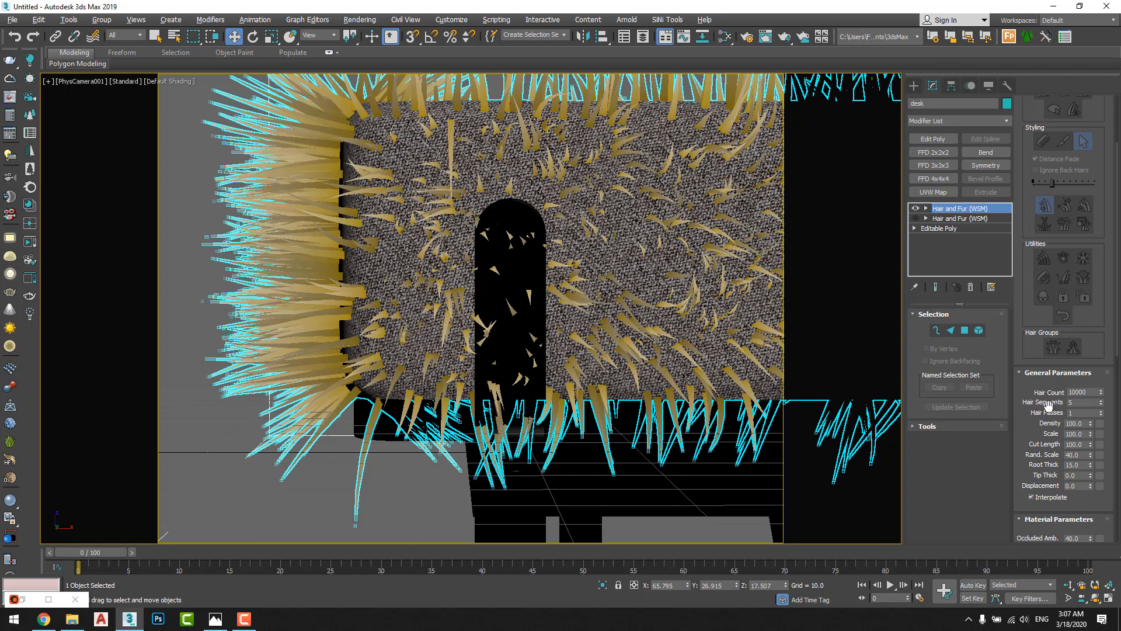
drag(1079, 403, 1050, 412)
text(7)
key(Return)
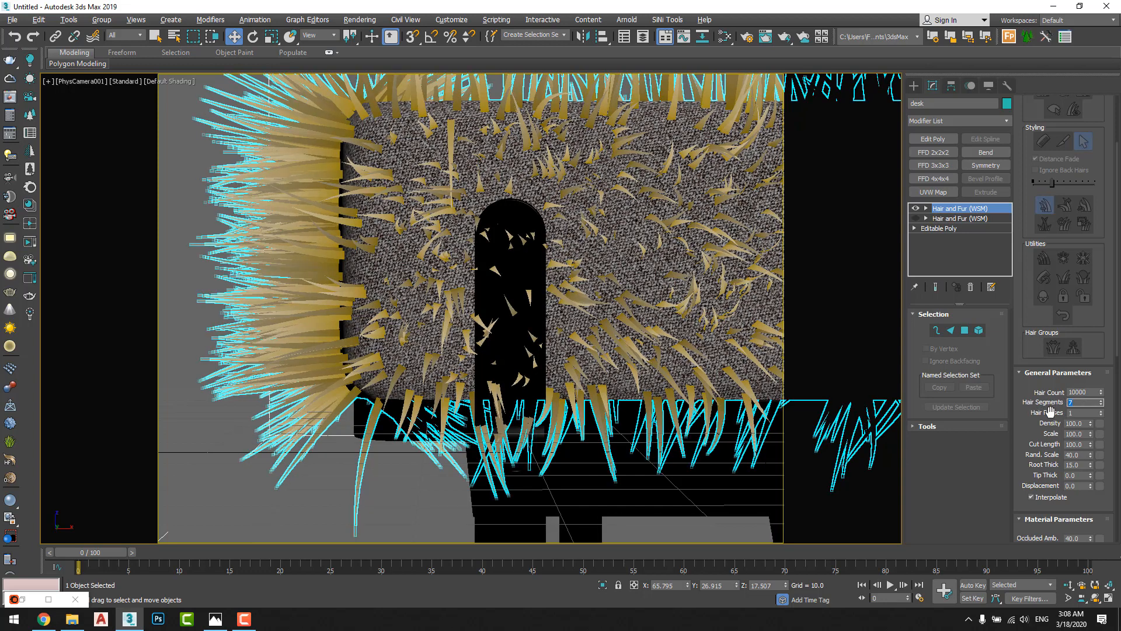
Step: Set the root thickness of the cushion's hair to 0.03
drag(1040, 418, 1036, 361)
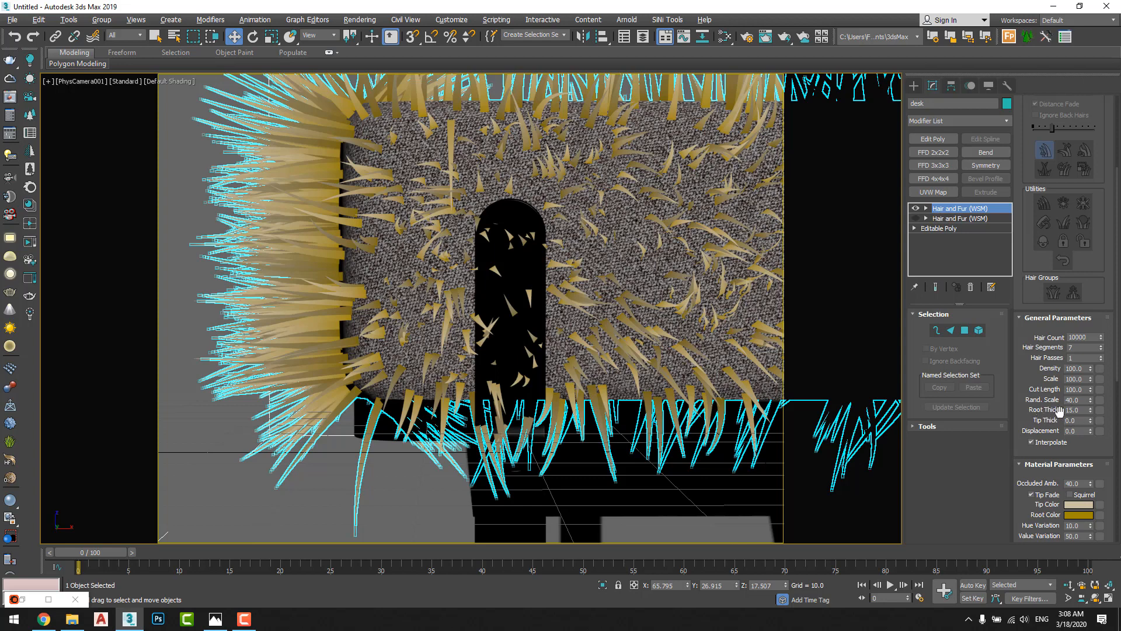
drag(1080, 410, 1029, 410)
text(.3)
key(Return)
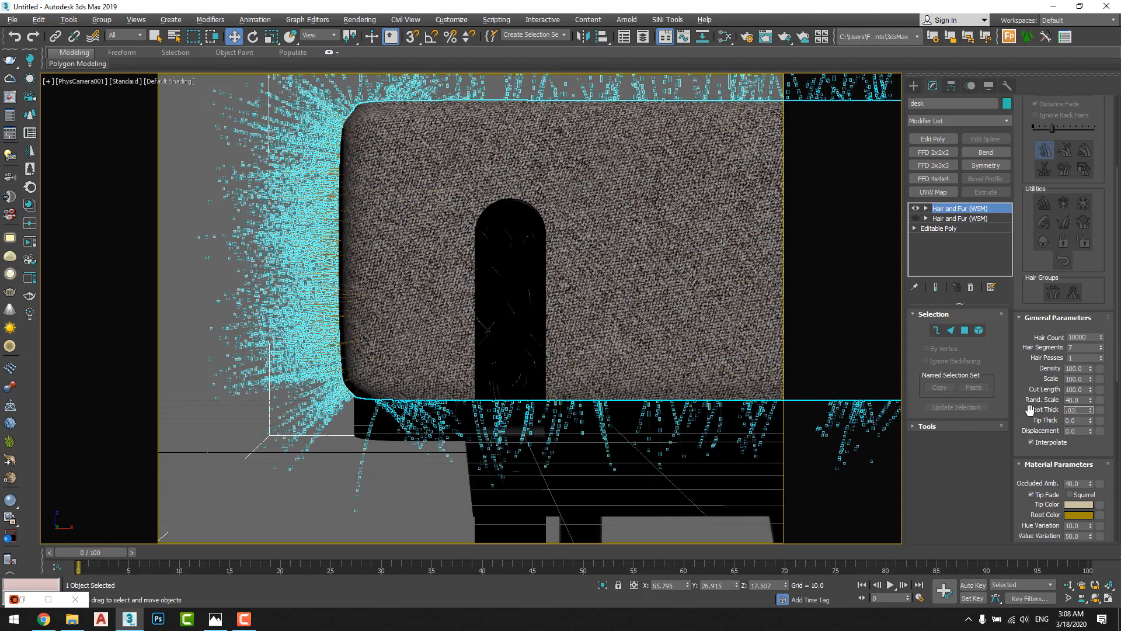
text(.03)
key(Return)
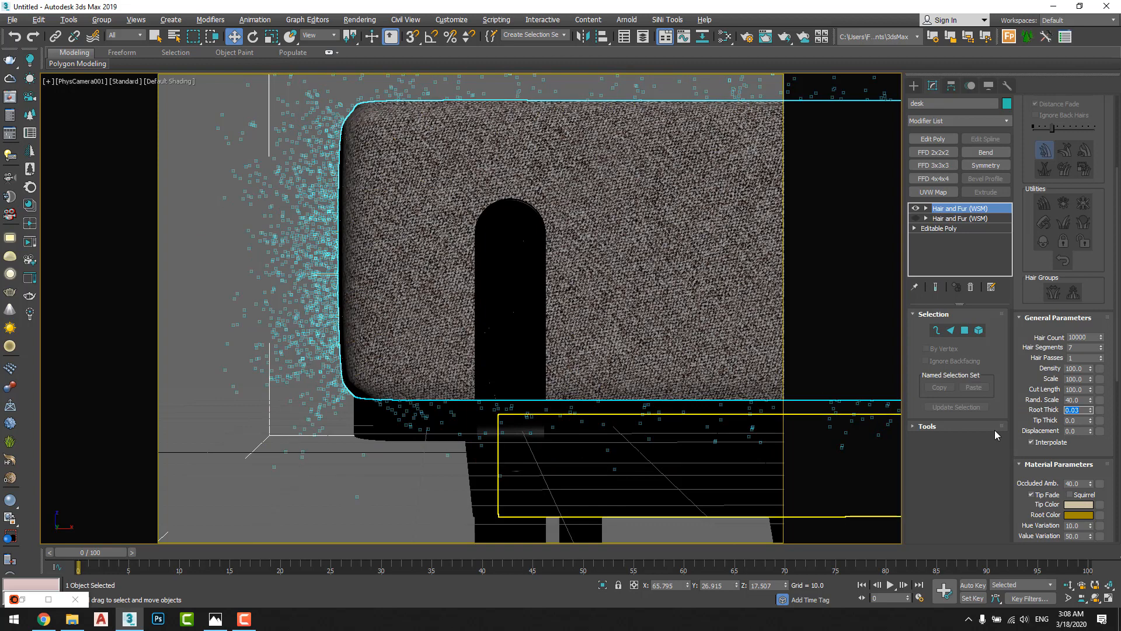
Step: Set the hair's tip color to red 86, green 83, blue 80
drag(1099, 452, 1097, 304)
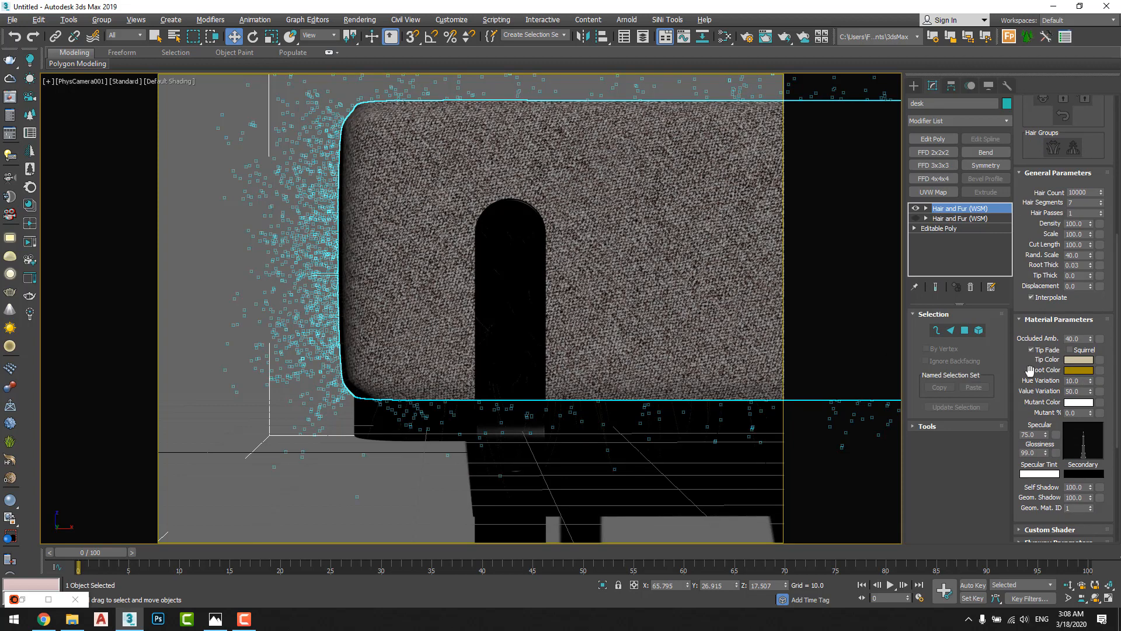
click(1072, 362)
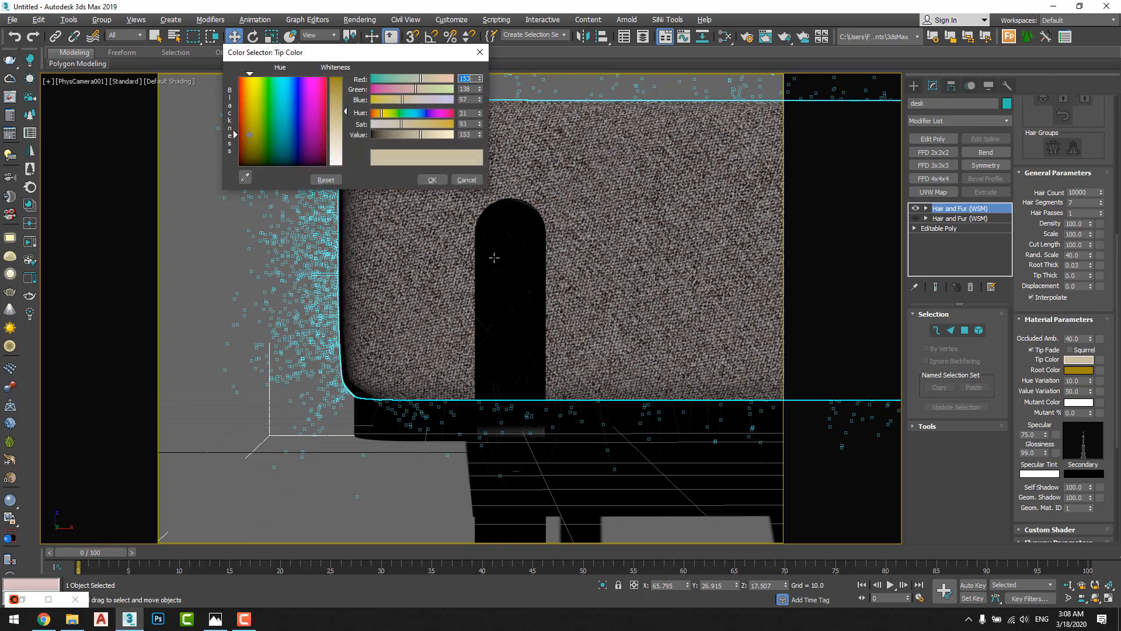
drag(297, 96, 302, 159)
click(246, 176)
click(395, 201)
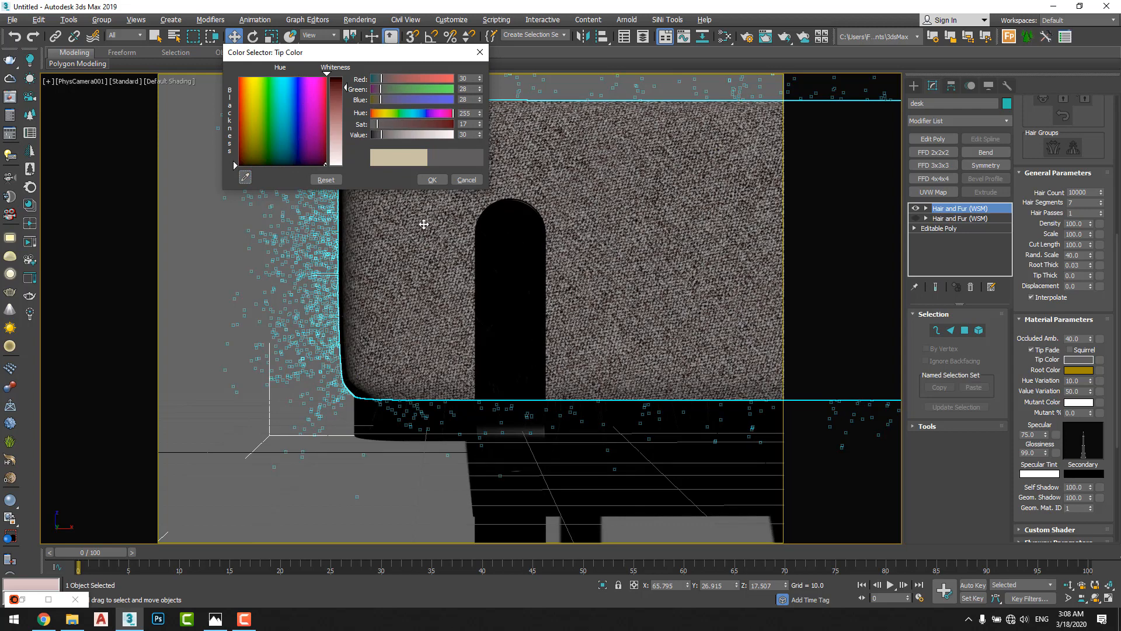
double_click(466, 76)
text(86)
key(Tab)
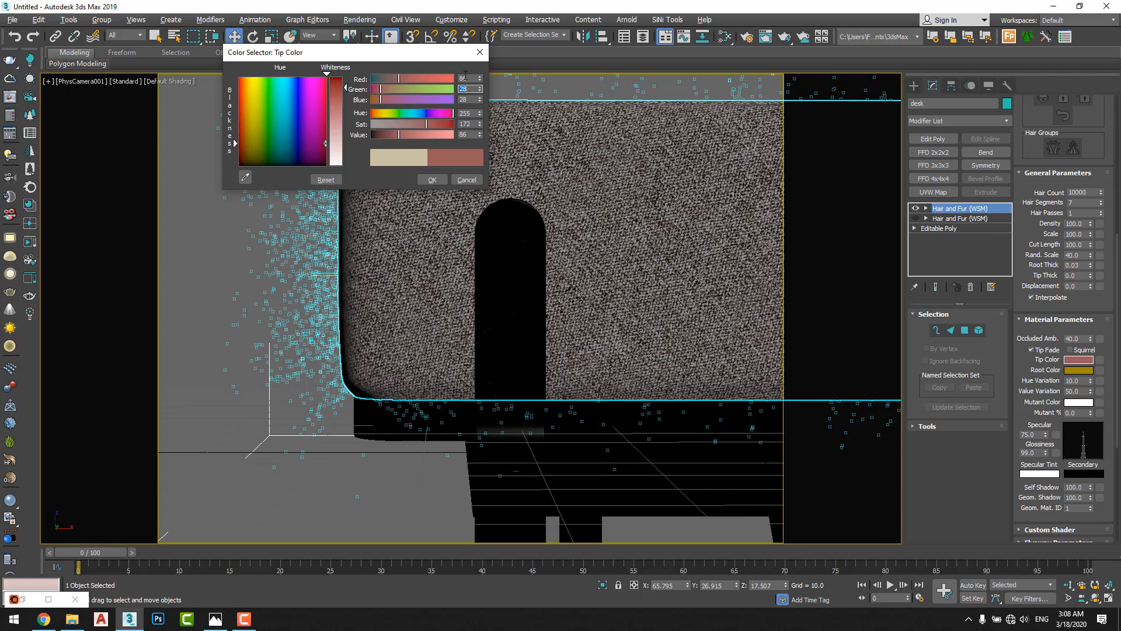
text(83)
key(Tab)
text(80)
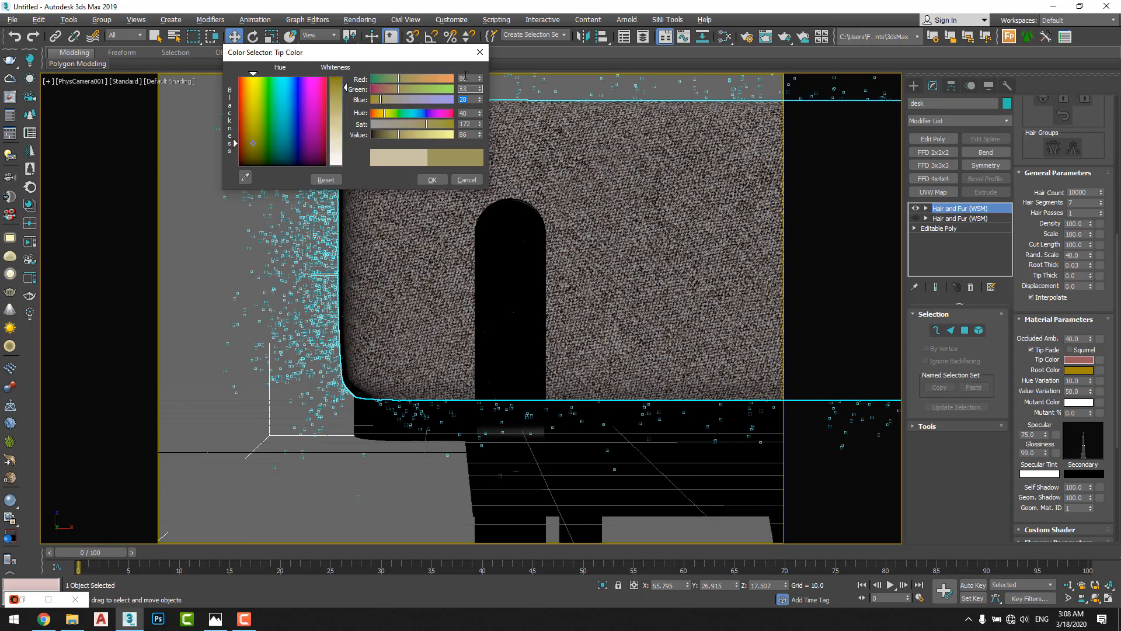
key(Tab)
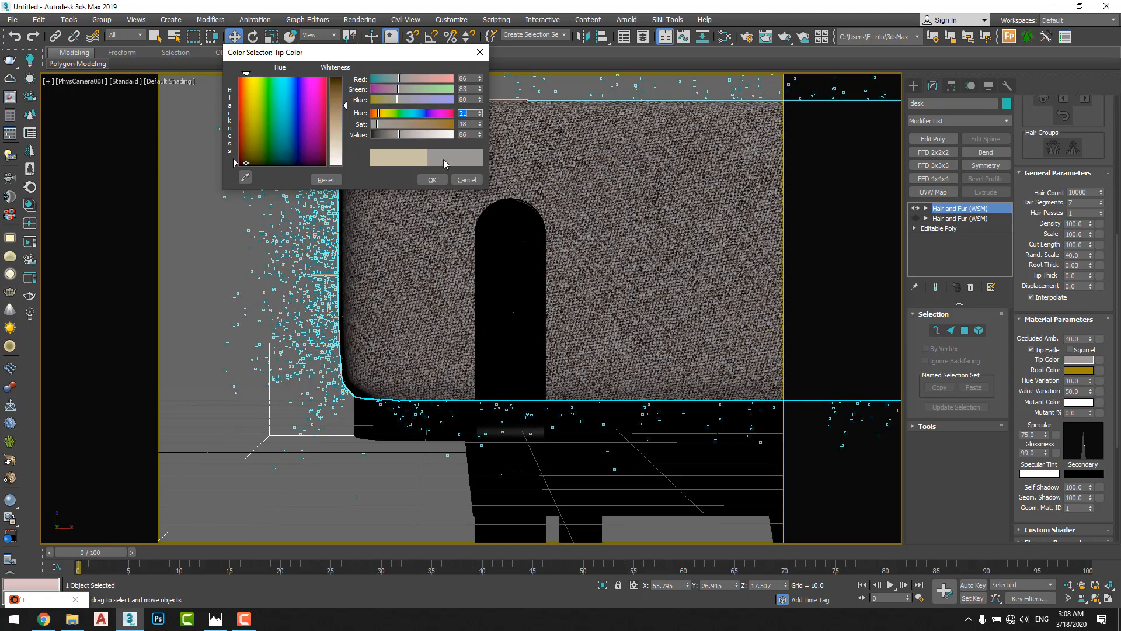
click(432, 179)
Step: Set the hair's root color to red 11, green 8, blue 6
click(1078, 369)
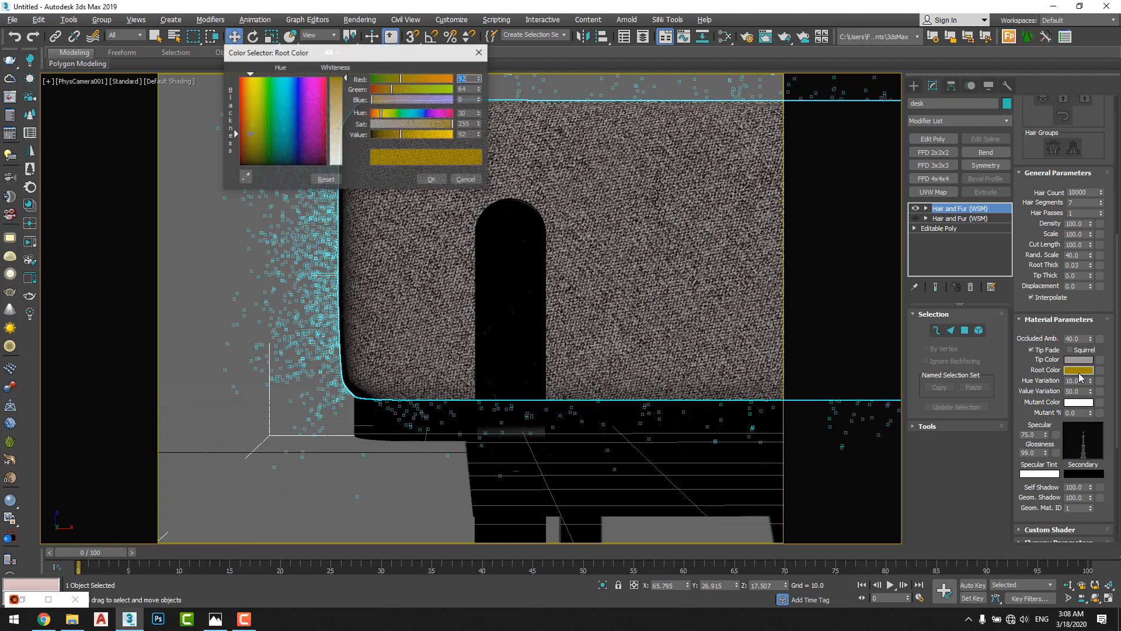
drag(390, 56, 383, 67)
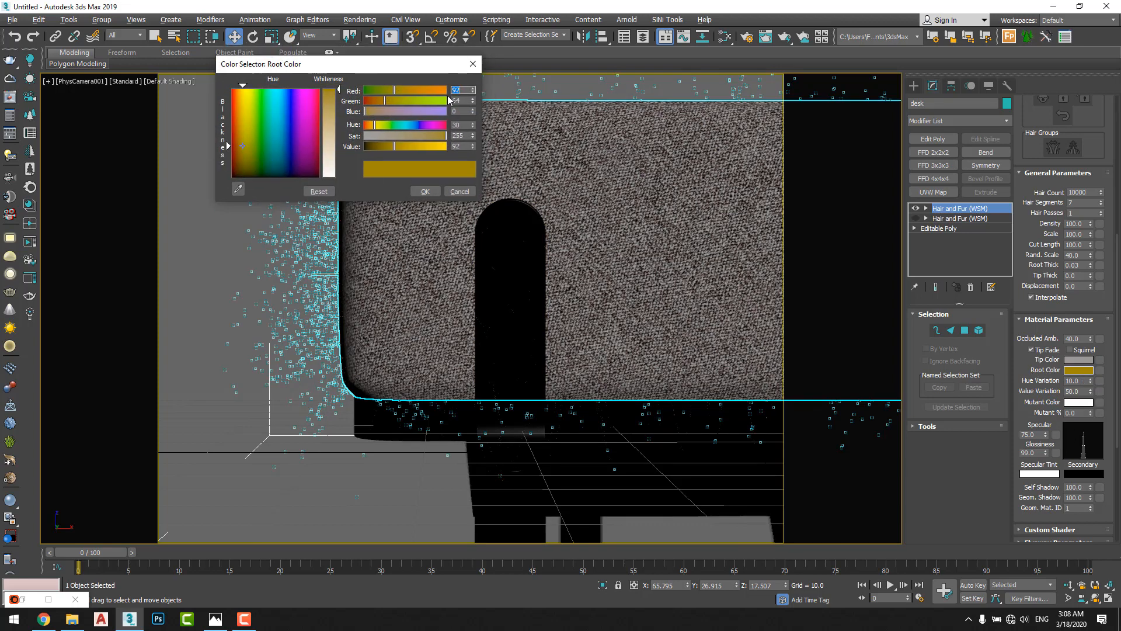
text(11)
key(Tab)
text(8)
key(Tab)
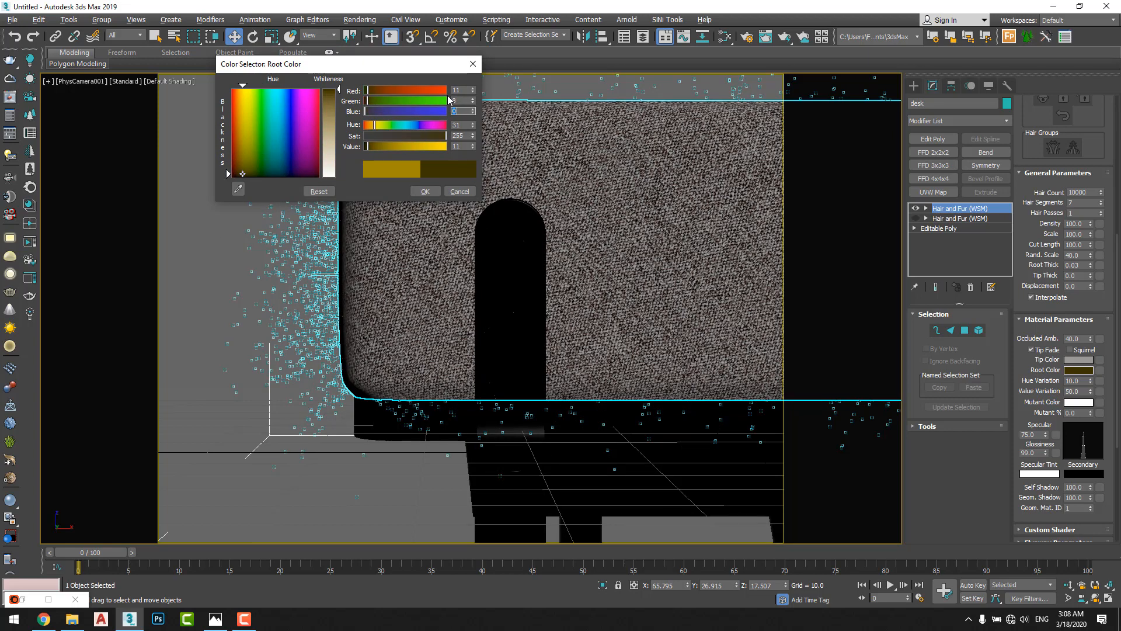
text(6)
key(Tab)
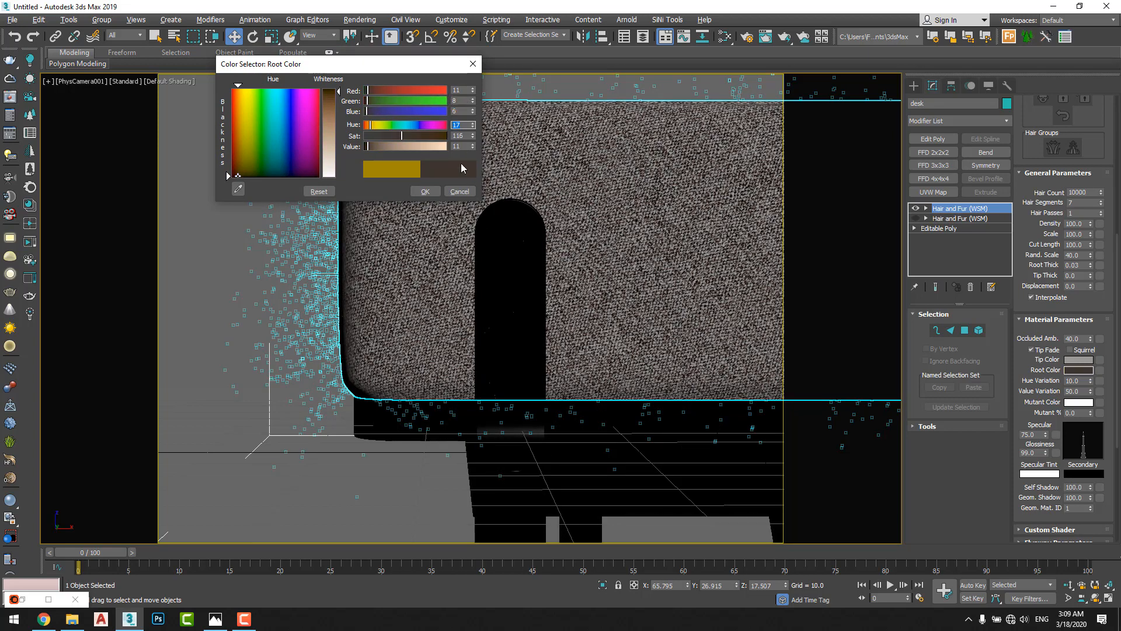
click(430, 191)
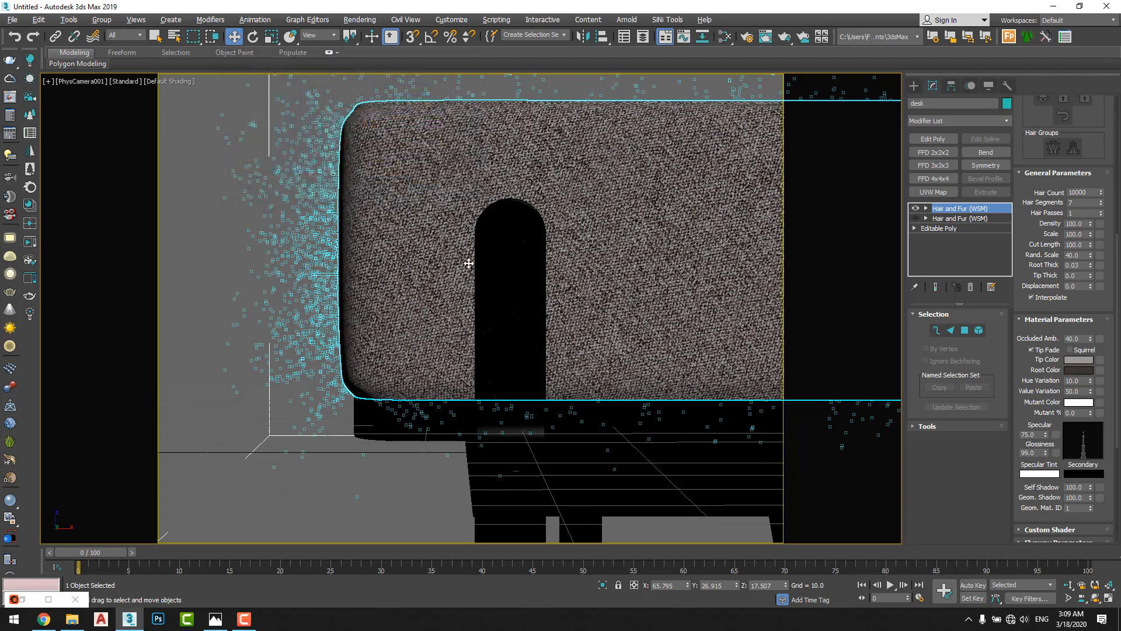
Step: Start a Corona interactive render limited to a region around the cushion's upper corner and inspect the hair fibers
drag(1009, 378, 1068, 486)
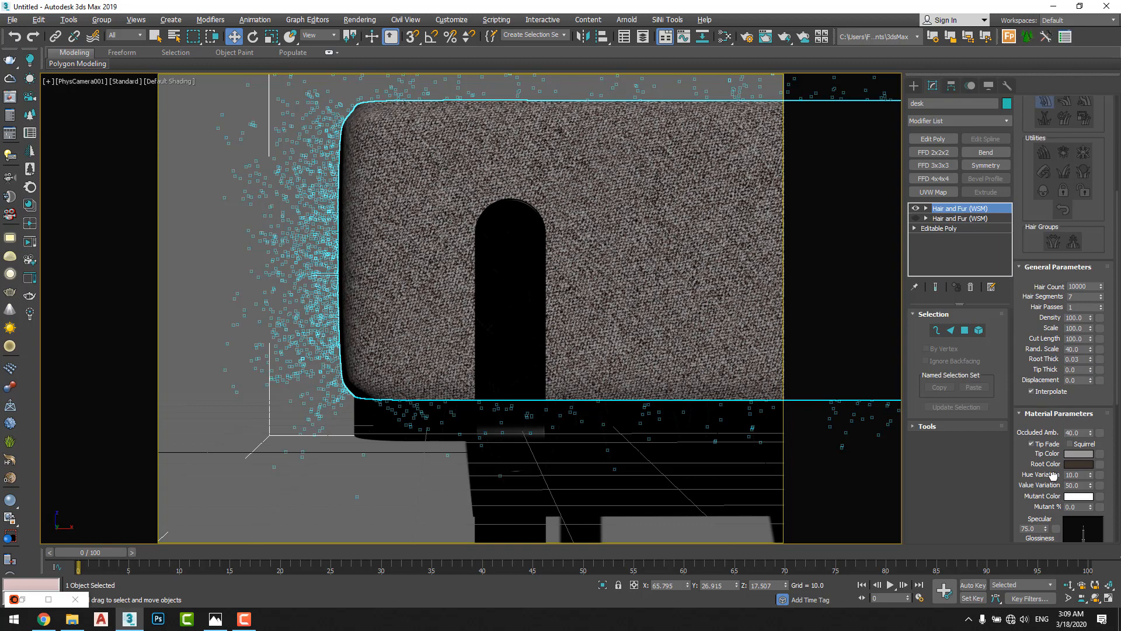
click(29, 280)
drag(289, 137, 187, 216)
click(645, 123)
click(642, 138)
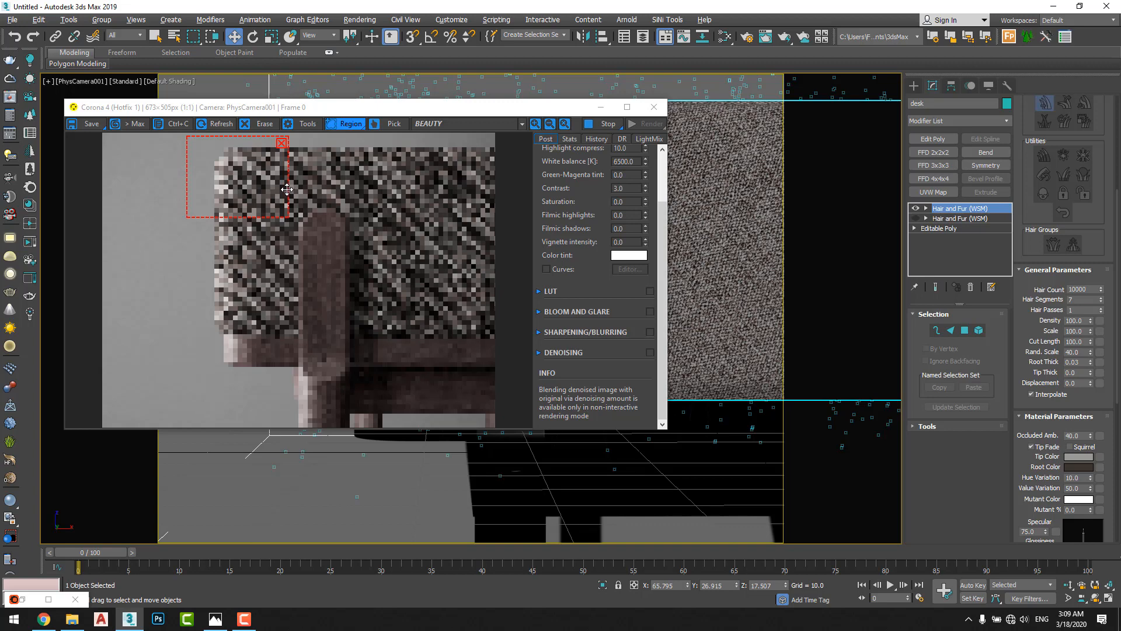
scroll(274, 221, up, 2)
scroll(269, 236, down, 2)
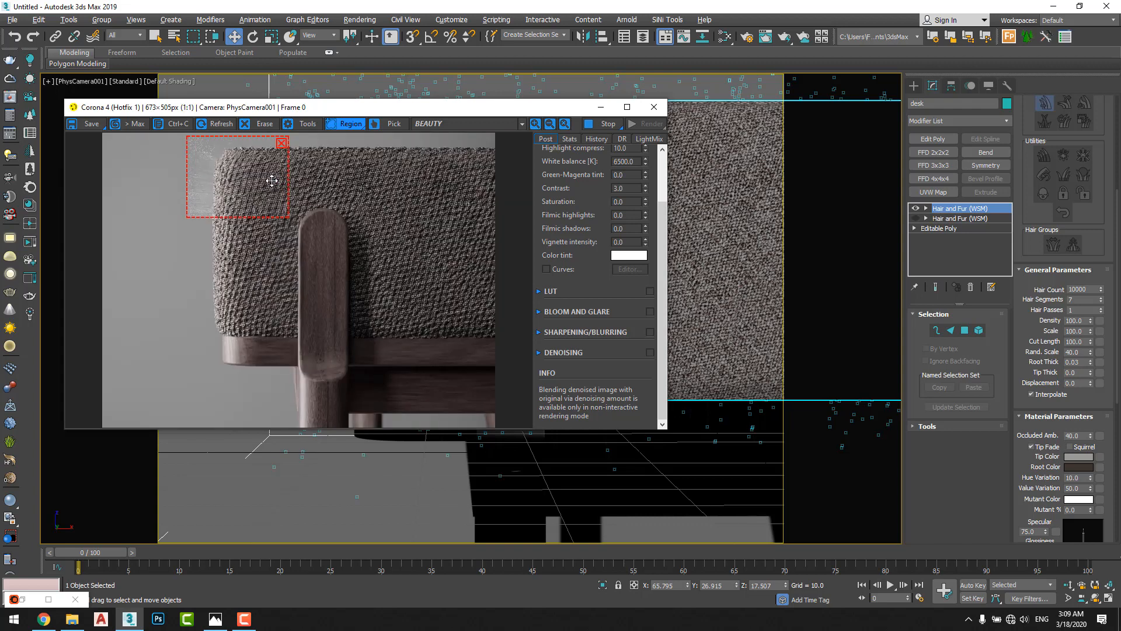
scroll(201, 162, up, 1)
scroll(217, 179, down, 1)
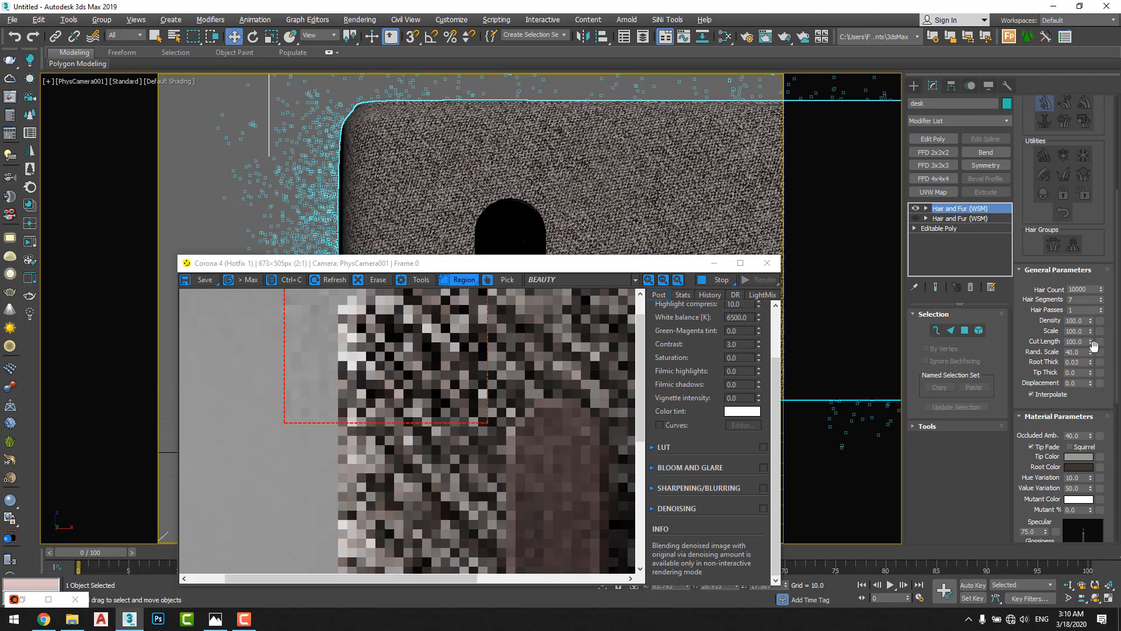
Step: Try a hair scale of 1 in the general hair parameters and check the cushion's corner in the render
click(1090, 333)
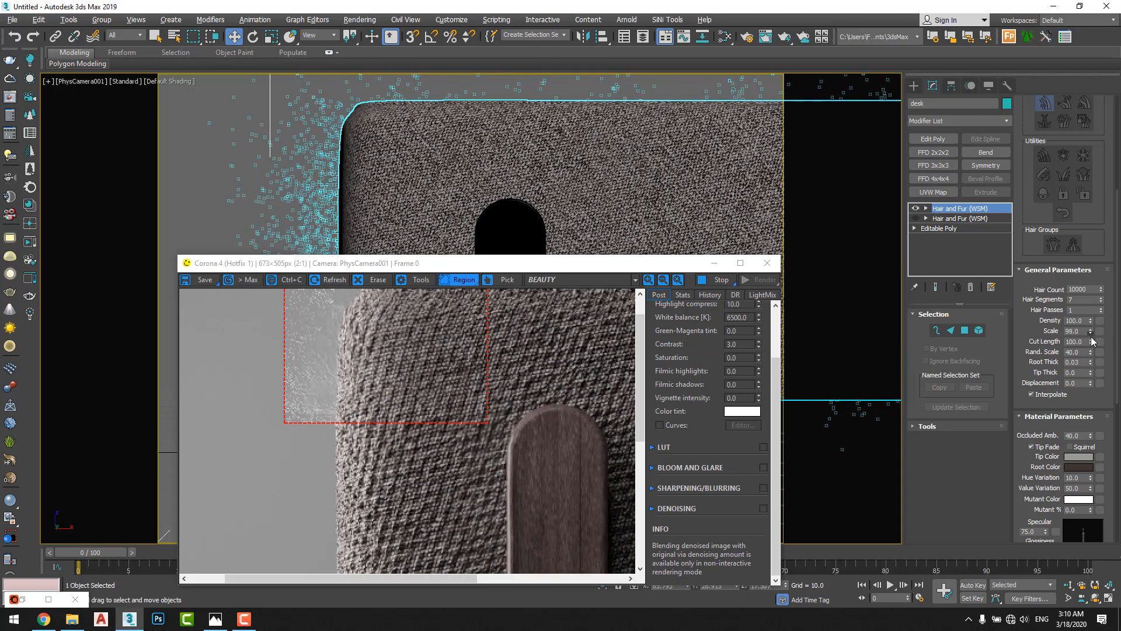
drag(1092, 341, 1091, 343)
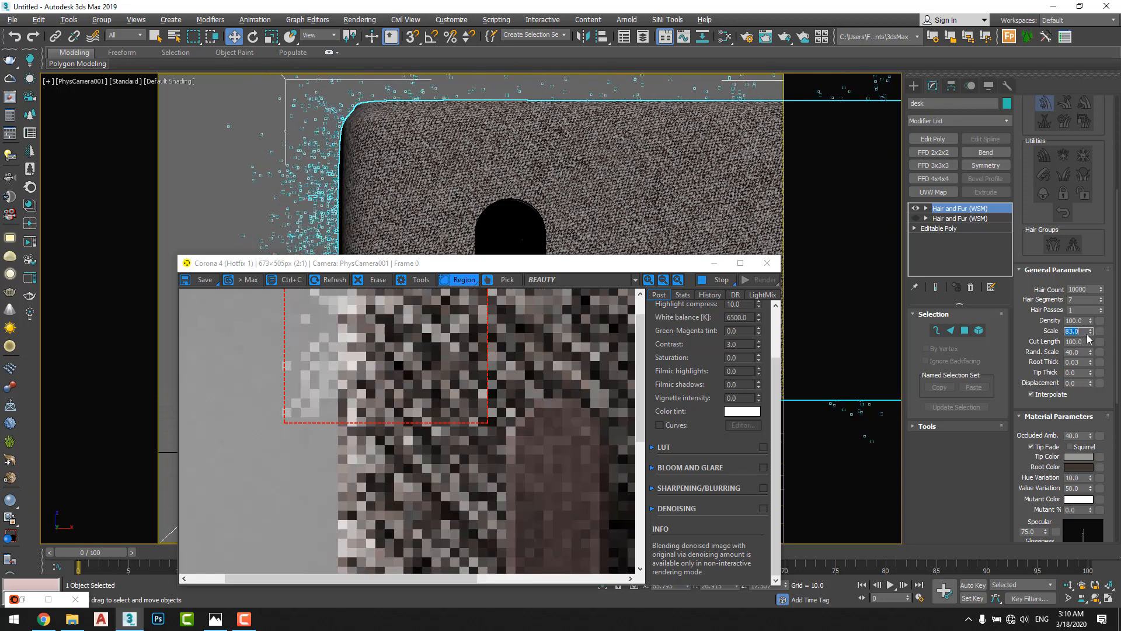
text(1)
key(Return)
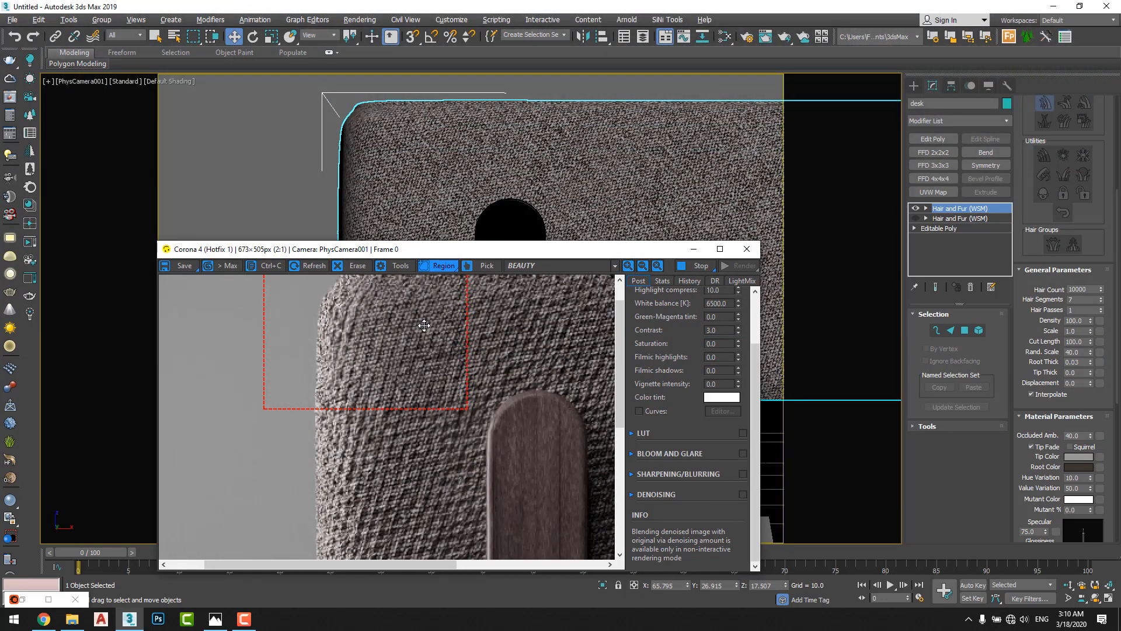
middle_drag(422, 348, 413, 383)
scroll(352, 340, down, 1)
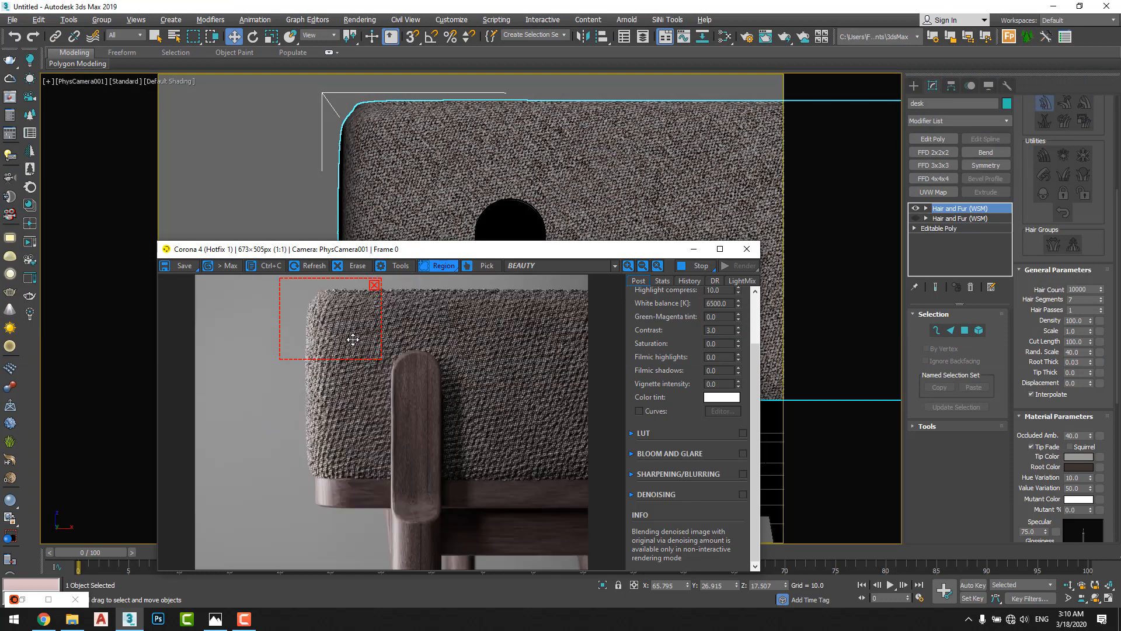
scroll(353, 339, up, 1)
middle_drag(456, 453, 456, 461)
scroll(401, 444, down, 1)
Step: Try a hair scale of 5 and check the fibers along the cushion's edge in the render
click(1080, 331)
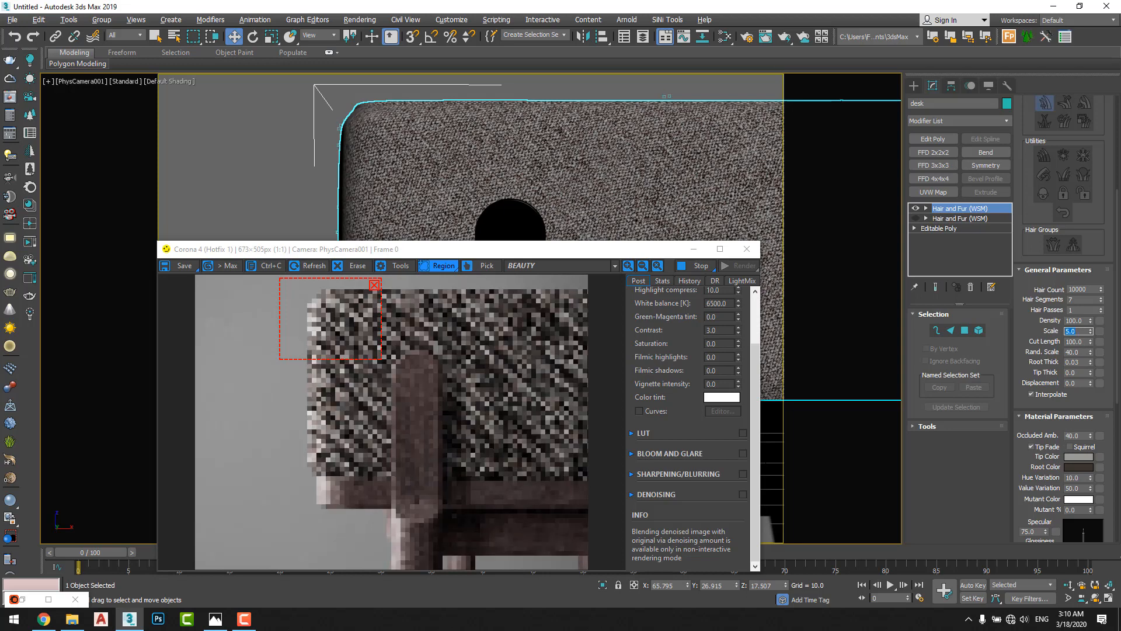
scroll(329, 324, up, 1)
scroll(329, 350, down, 1)
click(330, 384)
scroll(355, 353, up, 2)
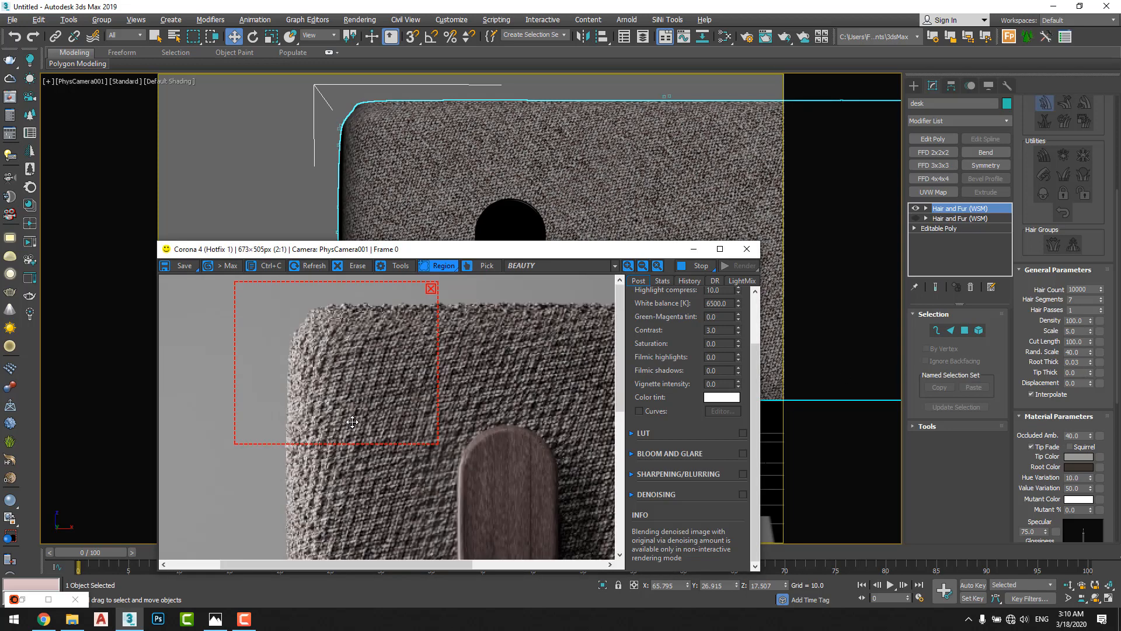
Step: Set the hair scale to 10 and inspect the fibers along the cushion's edge in the render up close
double_click(1078, 331)
text(10)
key(Return)
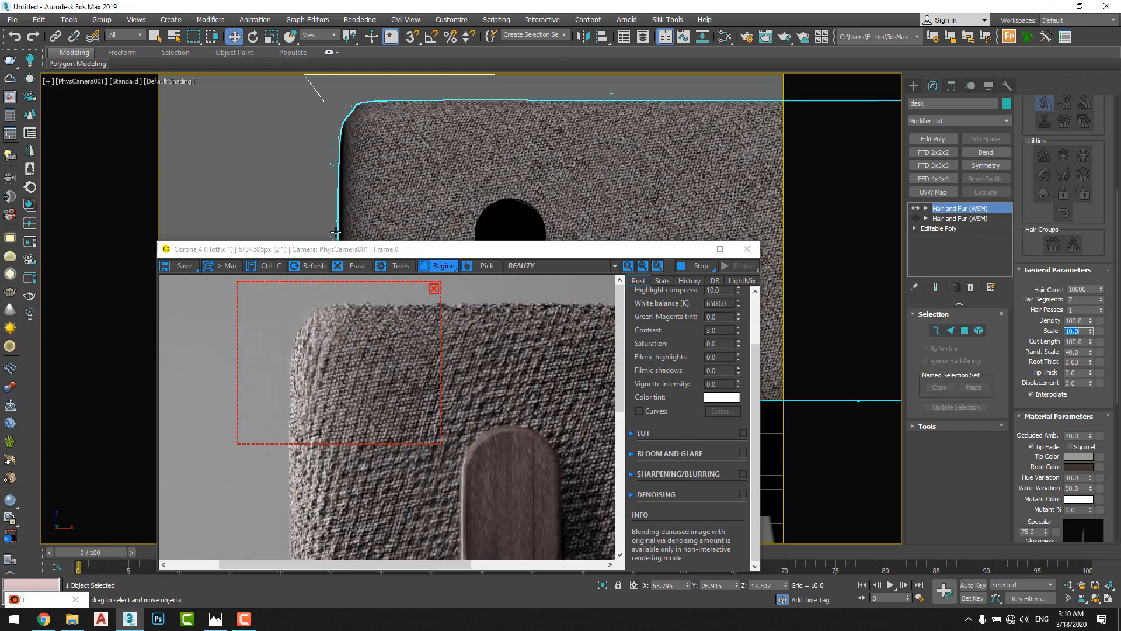
scroll(290, 314, up, 2)
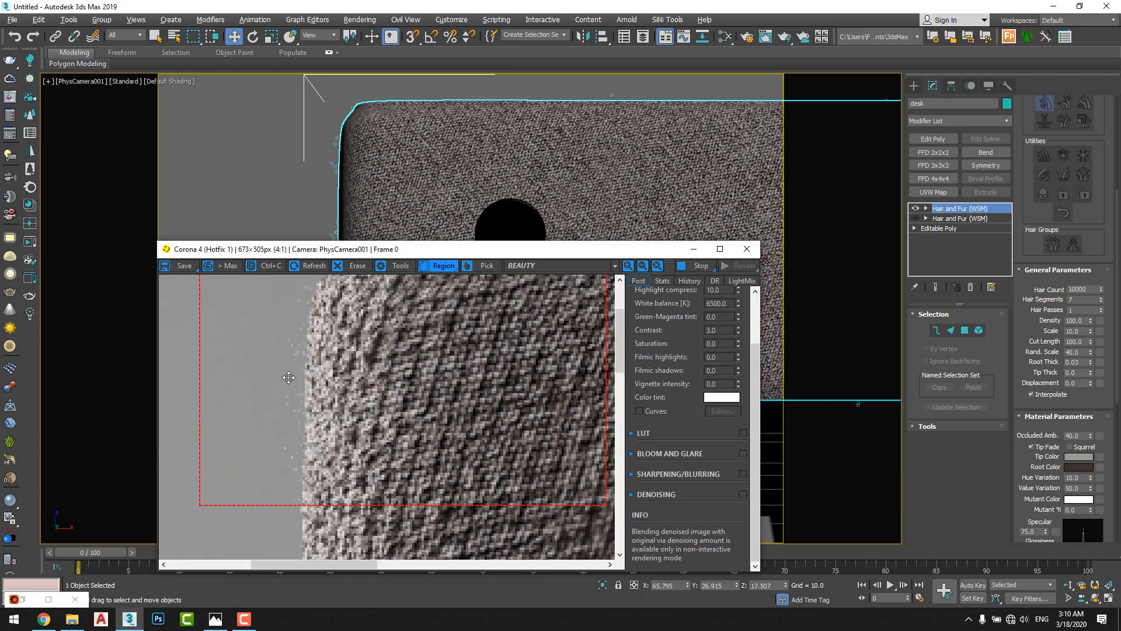
scroll(296, 364, down, 1)
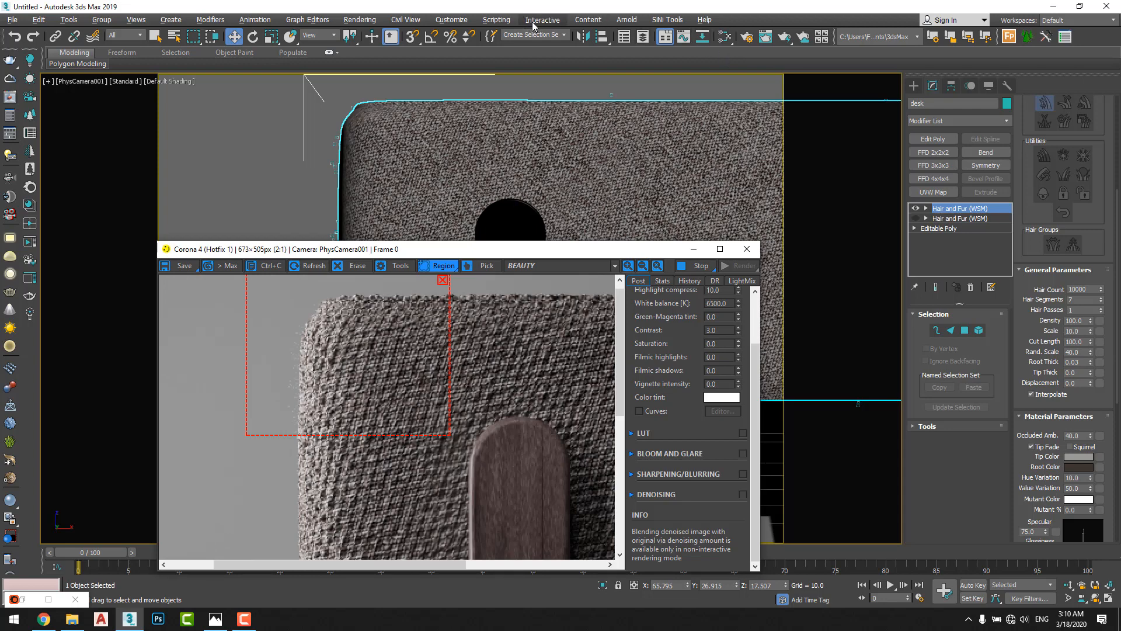
scroll(318, 390, up, 2)
scroll(318, 390, down, 2)
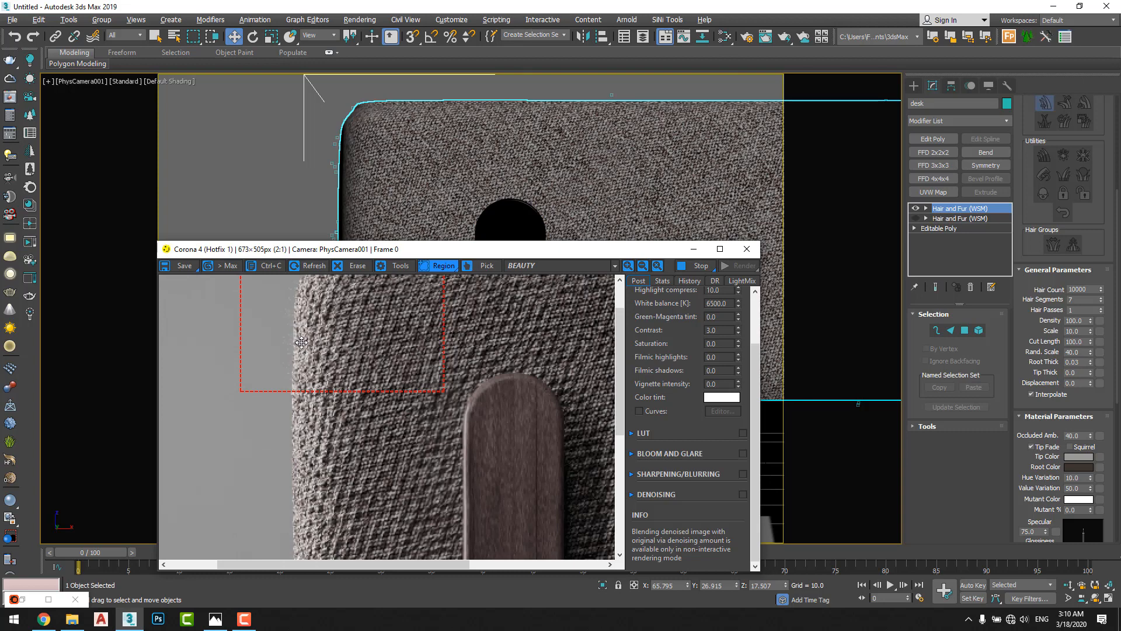
scroll(301, 342, up, 1)
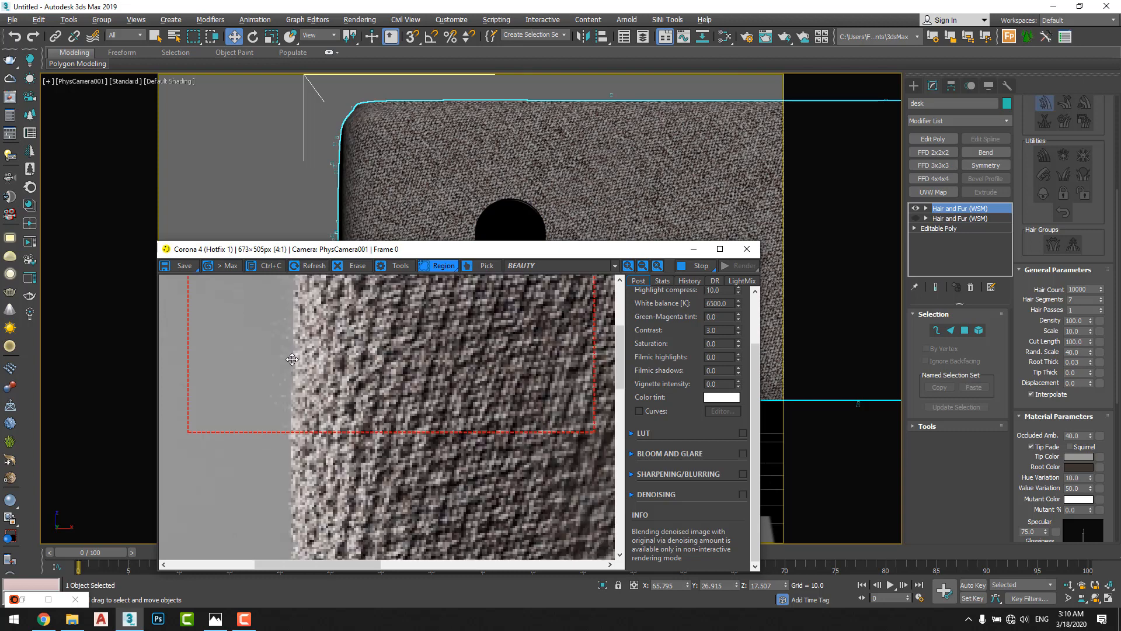
scroll(298, 360, down, 1)
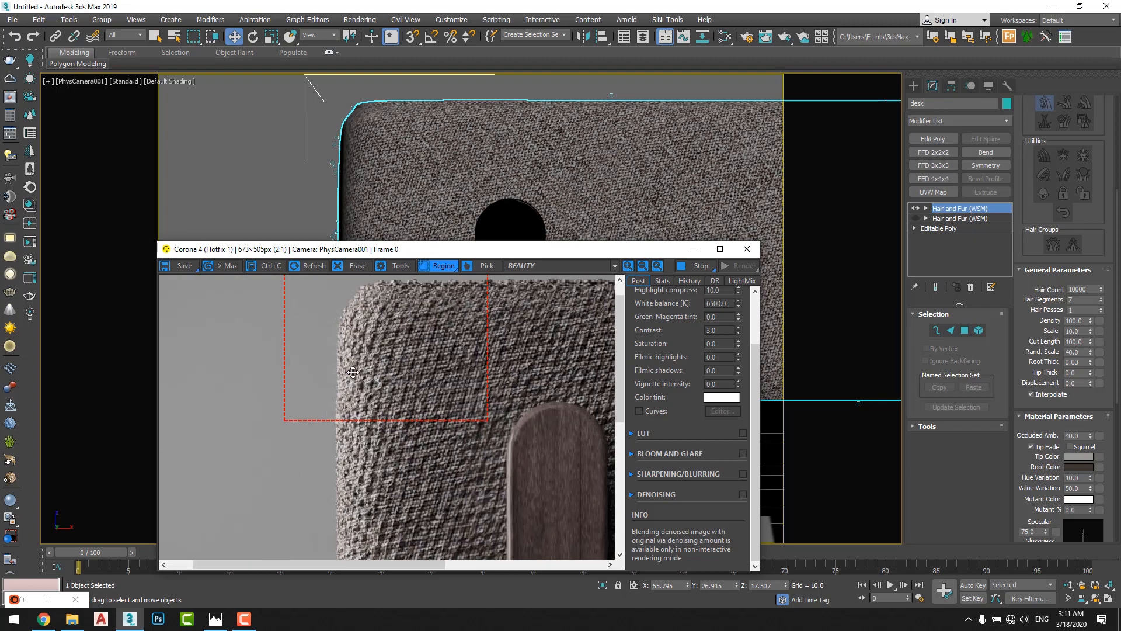
Step: Switch to Photos and examine the fuzz along the cushion's side edge in the Bench.jpg reference
key(alt+Tab)
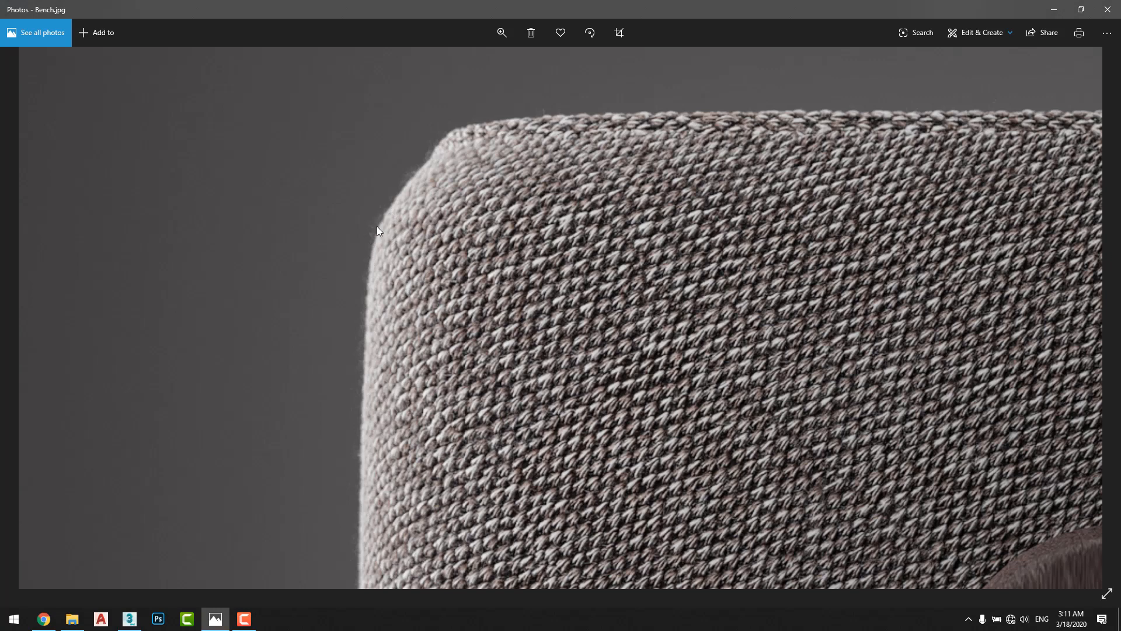
drag(369, 328, 373, 188)
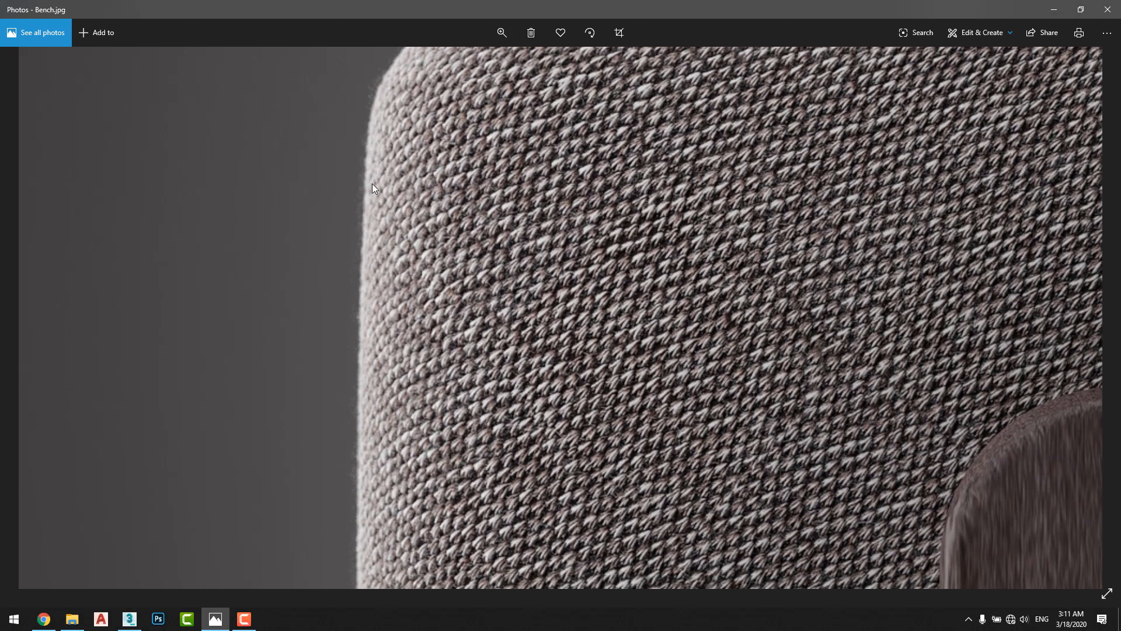
Step: Switch back to 3ds Max and enlarge the render region to cover the cushion's end and the upper leg
key(alt+Tab)
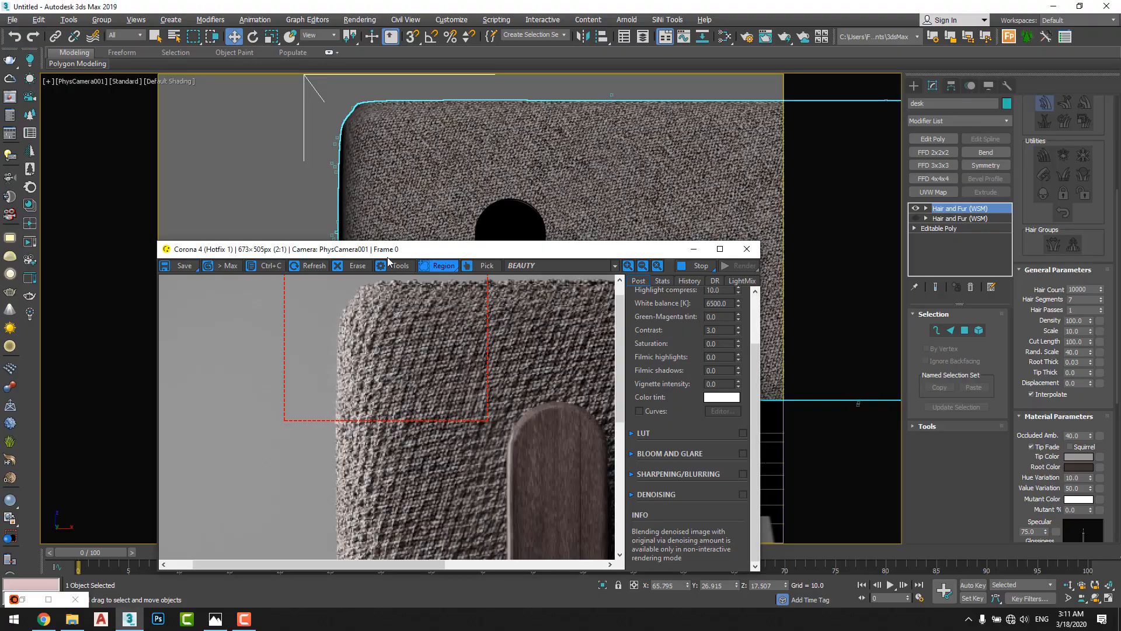
scroll(392, 258, down, 1)
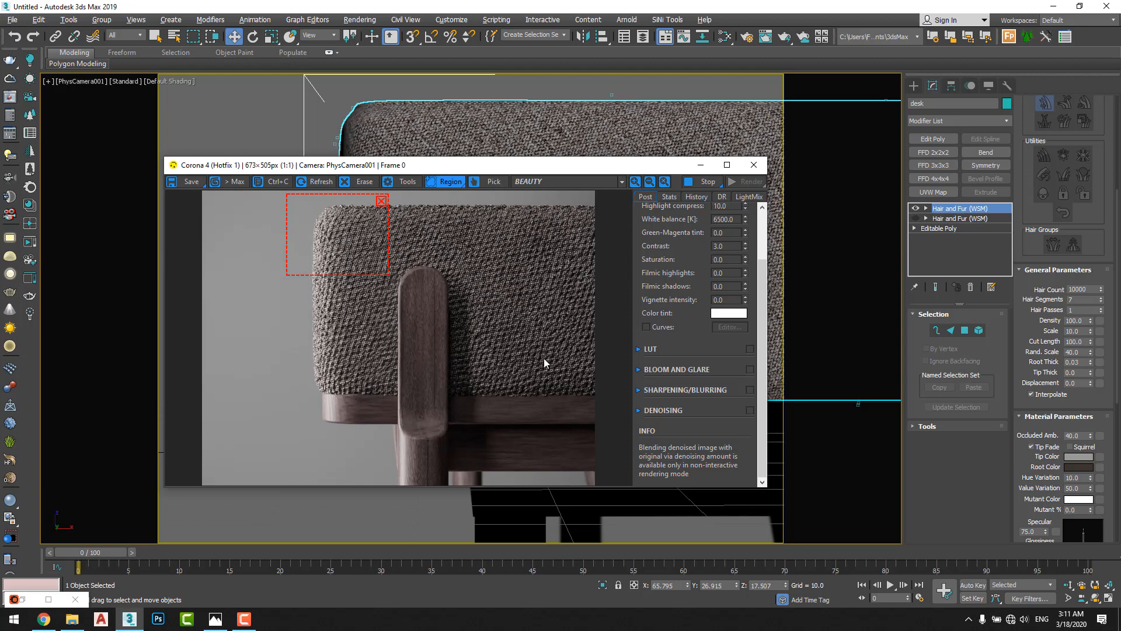
drag(385, 275, 496, 420)
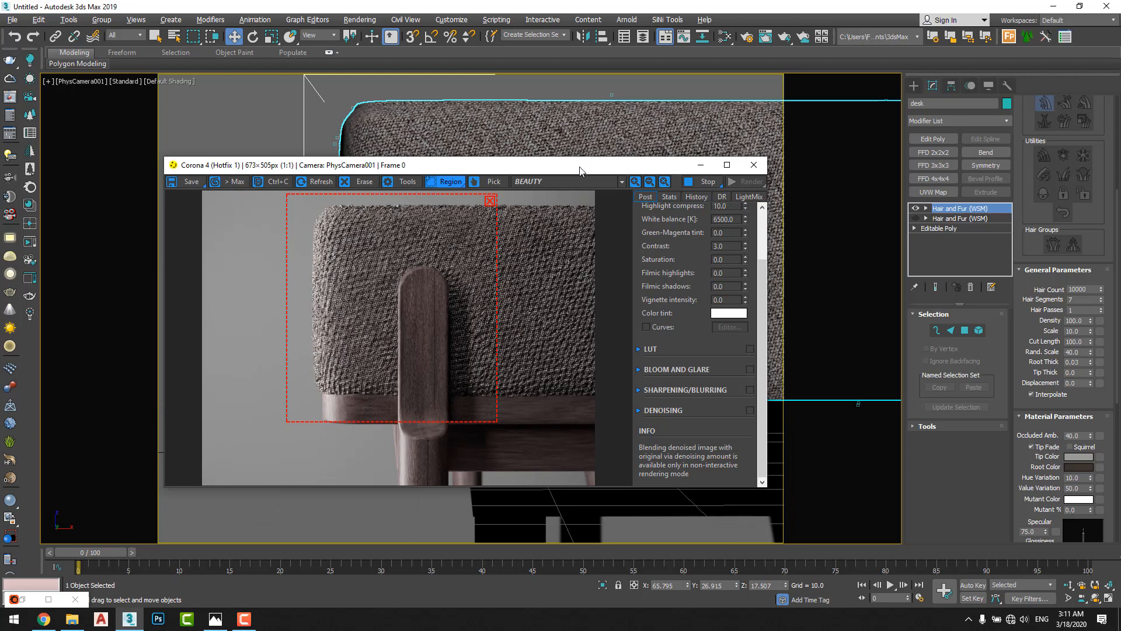
Step: Open the cloth material's CoronaNormal map, set its strength multiplier to 0.6, and inspect the fabric in the render
key(m)
middle_drag(752, 277, 810, 227)
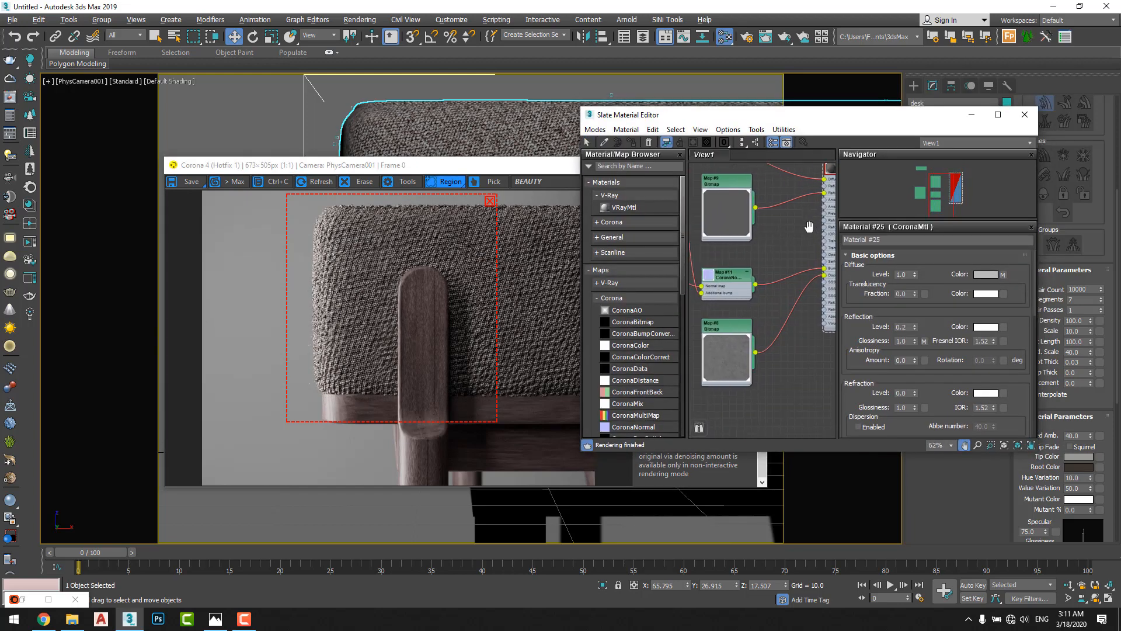
double_click(717, 291)
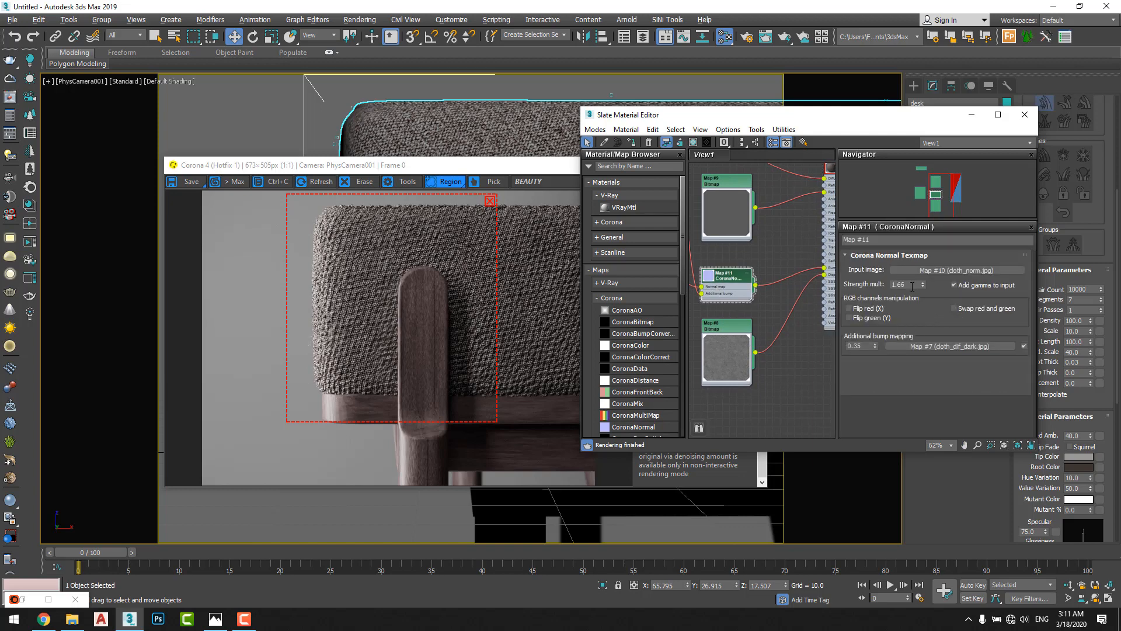
double_click(912, 285)
key(Return)
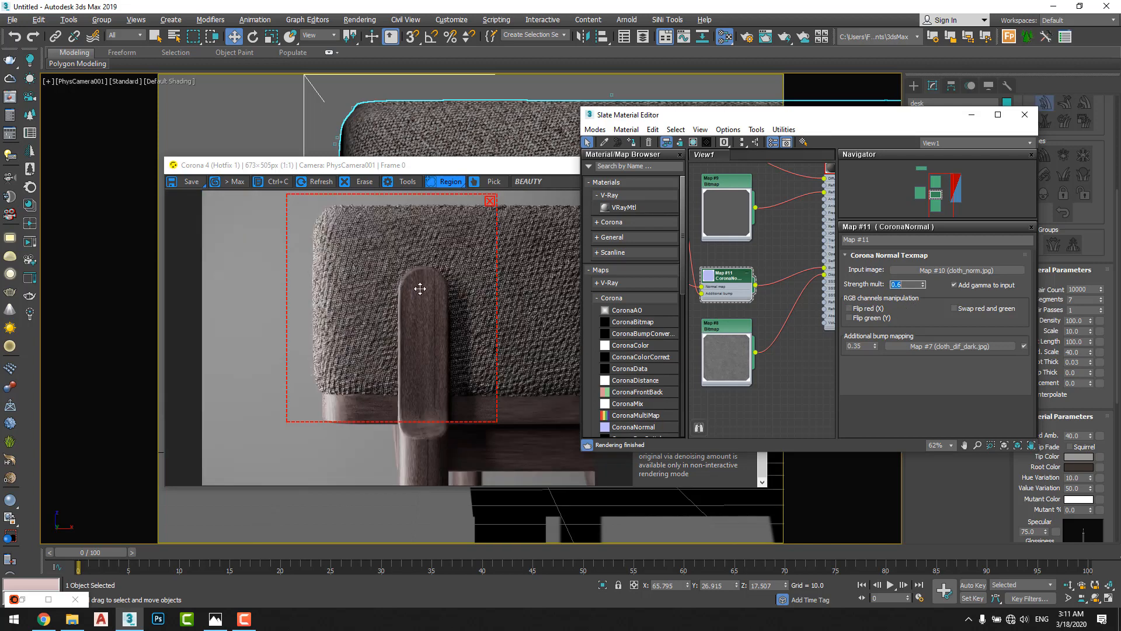
click(373, 311)
scroll(454, 285, up, 2)
middle_drag(458, 350, 510, 433)
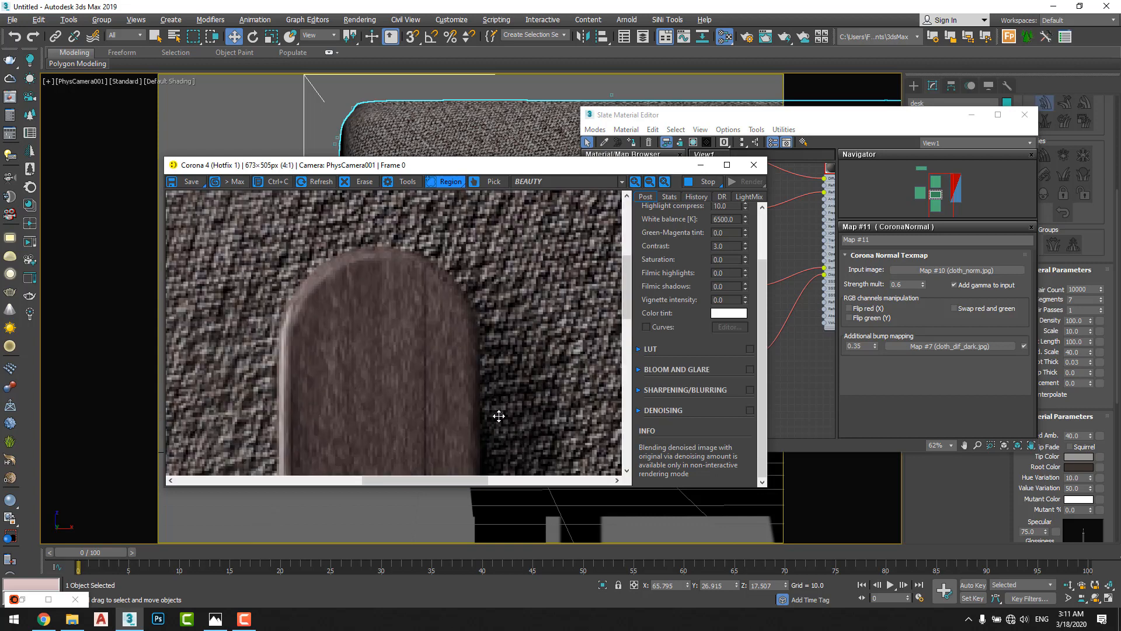
scroll(420, 348, down, 2)
scroll(372, 284, up, 1)
scroll(371, 284, down, 1)
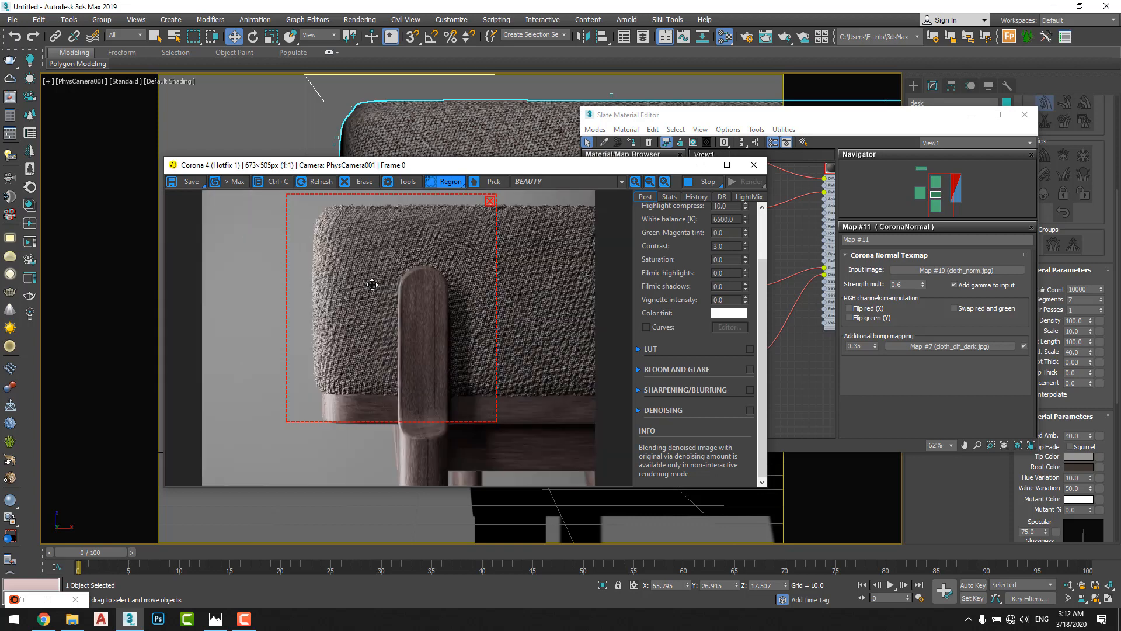
Step: Narrow the render region to the cushion's side edge, and set the CoronaNormal strength multiplier to 0.2 and additional bump to 0.9
drag(486, 294, 362, 297)
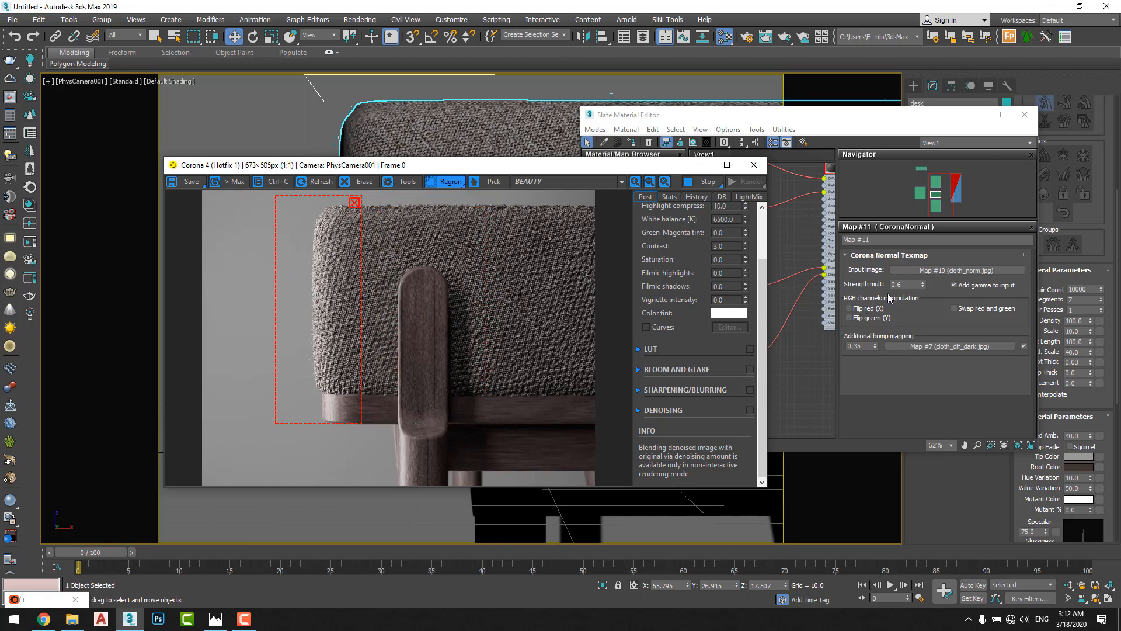
double_click(904, 285)
key(Return)
double_click(855, 346)
text(.9)
key(Return)
drag(276, 424, 294, 401)
drag(335, 300, 345, 304)
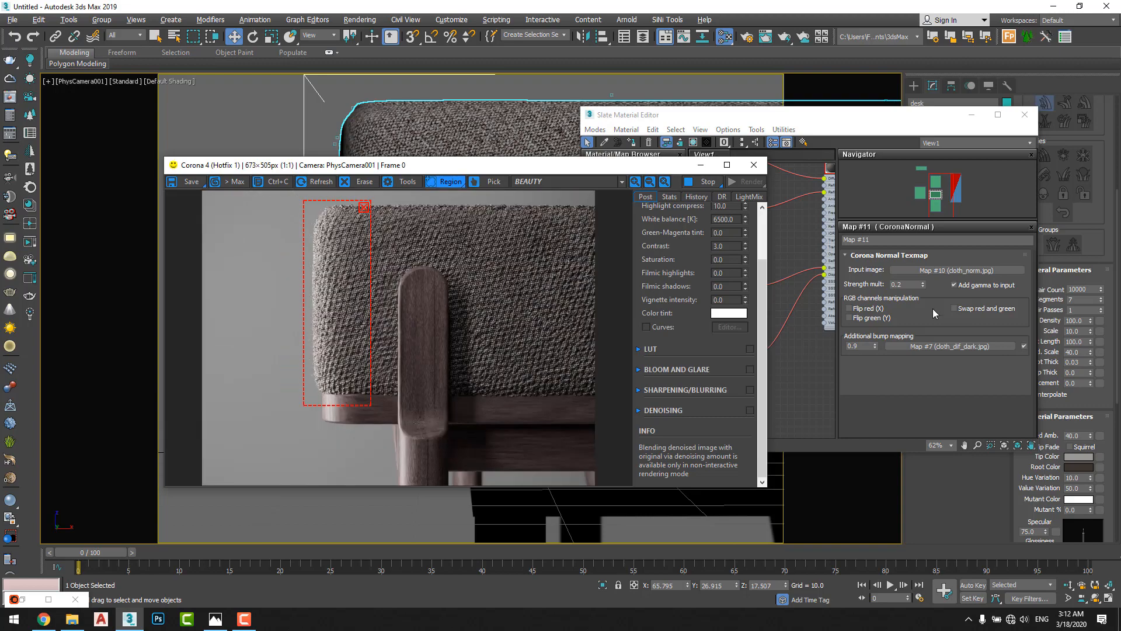
Step: Open the cloth CoronaMtl's map slots, try a bump amount of 0.5, and set it back to 1.0
click(891, 321)
double_click(830, 245)
double_click(902, 334)
text(1)
key(Return)
scroll(340, 313, up, 1)
scroll(340, 314, down, 1)
drag(885, 383, 883, 181)
double_click(909, 398)
text(.5)
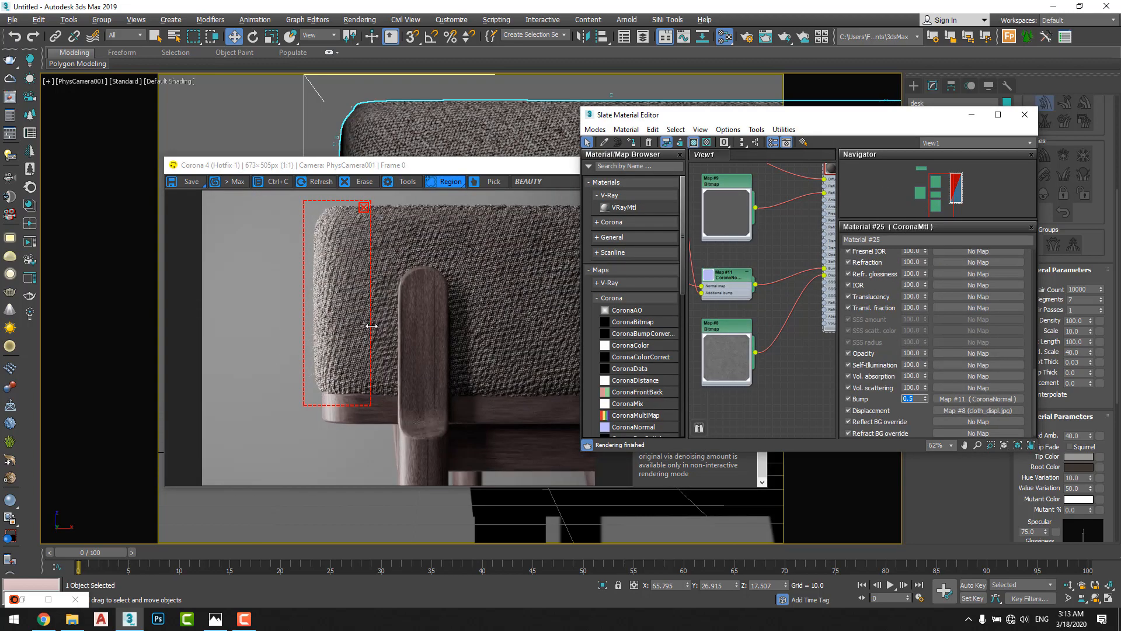
click(372, 326)
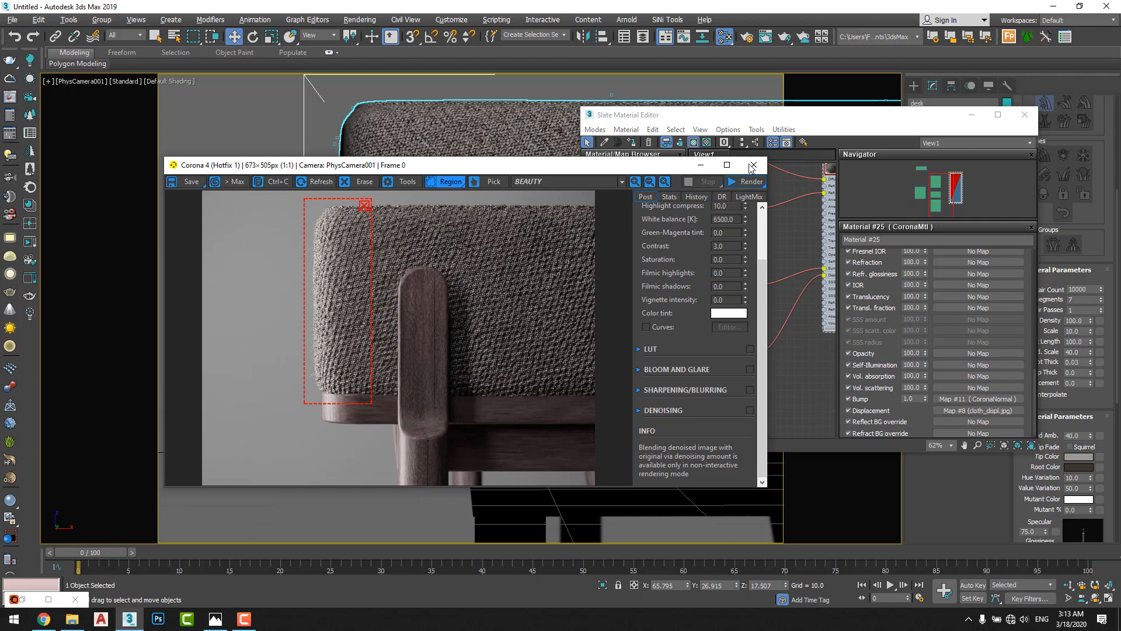
Step: Clear the render region around the cushion's side edge and put the render window away
click(365, 204)
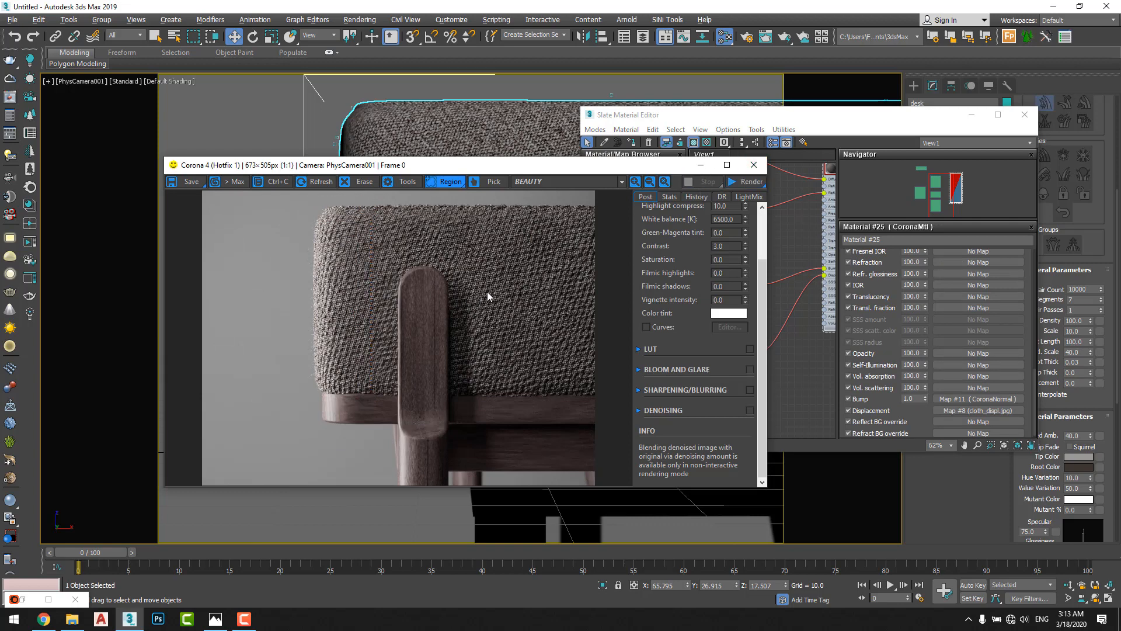
drag(467, 168, 388, 166)
click(674, 167)
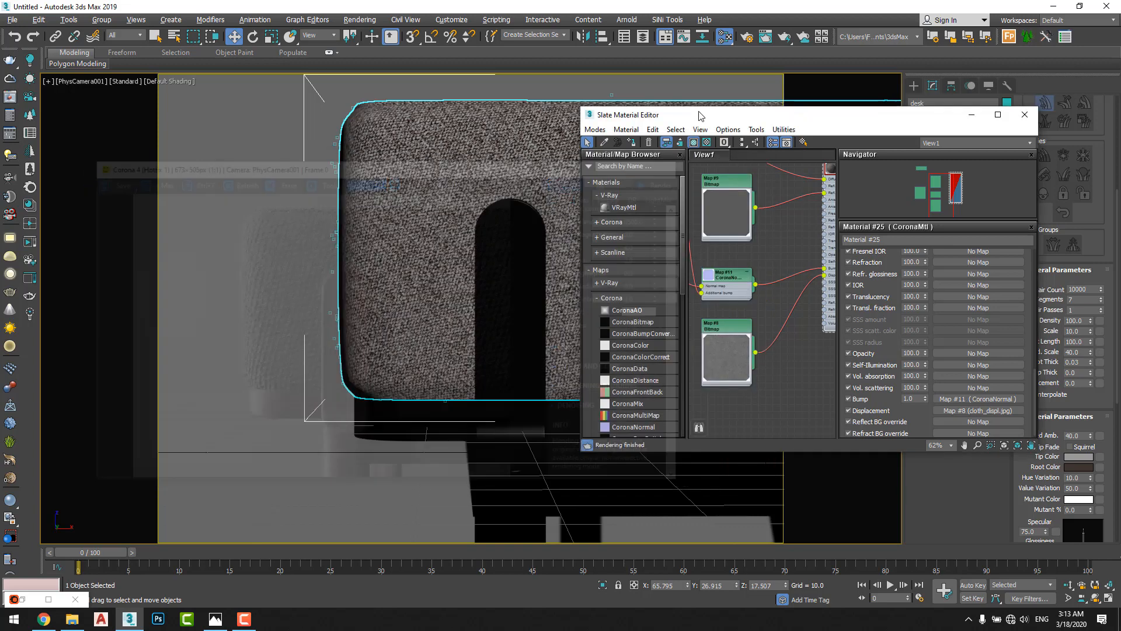
Step: Enlarge the Slate Material Editor and add a new CoronaMtl node beside the existing cloth material
click(998, 114)
middle_drag(383, 245, 576, 352)
scroll(519, 331, up, 10)
middle_drag(493, 305, 636, 231)
scroll(635, 319, down, 6)
scroll(635, 321, down, 4)
scroll(636, 281, down, 1)
middle_drag(527, 271, 220, 281)
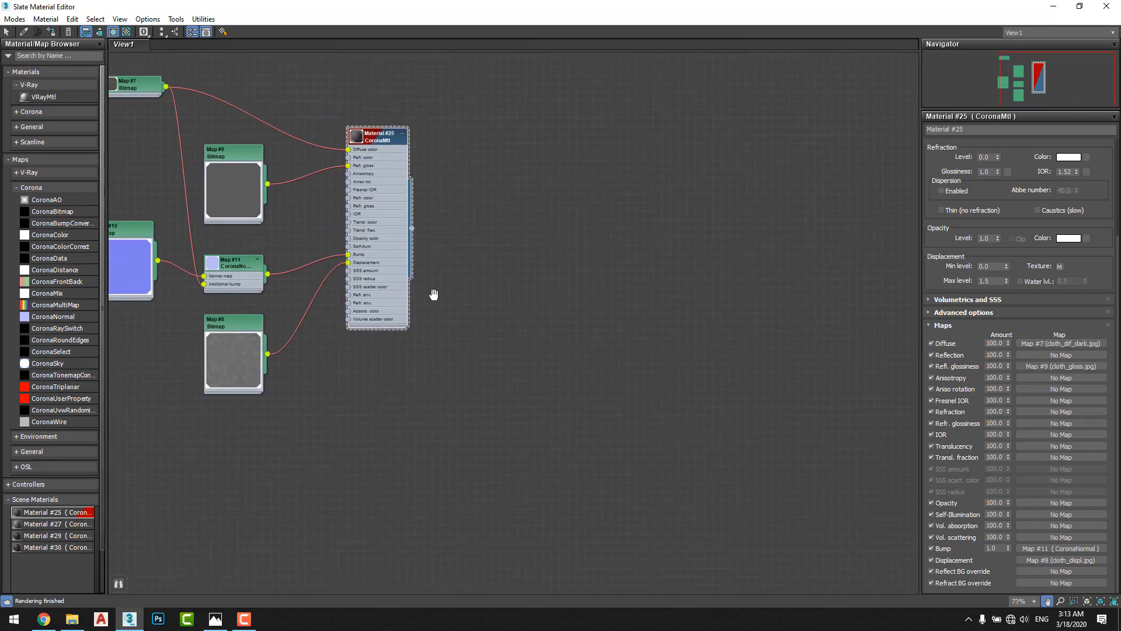
right_click(561, 210)
mouse_move(635, 218)
mouse_move(729, 230)
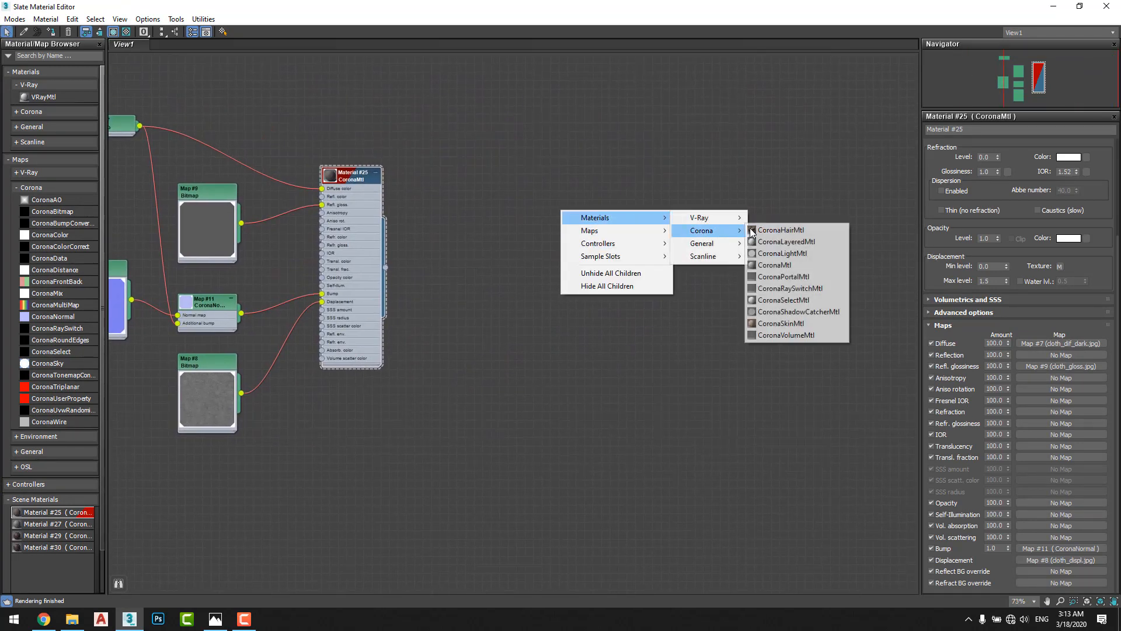
click(794, 266)
drag(555, 213, 722, 204)
middle_drag(251, 422, 368, 415)
drag(330, 464, 199, 91)
key(ctrl+v)
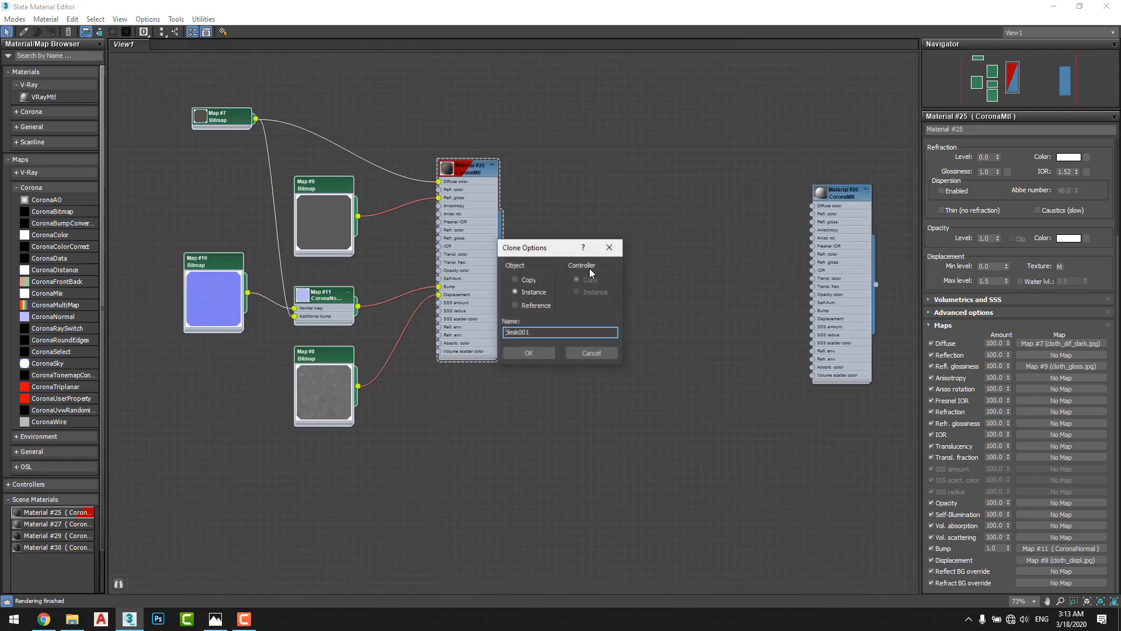
click(591, 352)
Step: Bring cloth_dif_dark.jpg and cloth_displ.jpg from the Materials folder into the node view as bitmaps near the new CoronaMtl
middle_drag(602, 347, 614, 334)
click(74, 618)
click(283, 285)
drag(201, 100, 694, 221)
key(alt+Tab)
middle_drag(708, 260, 651, 266)
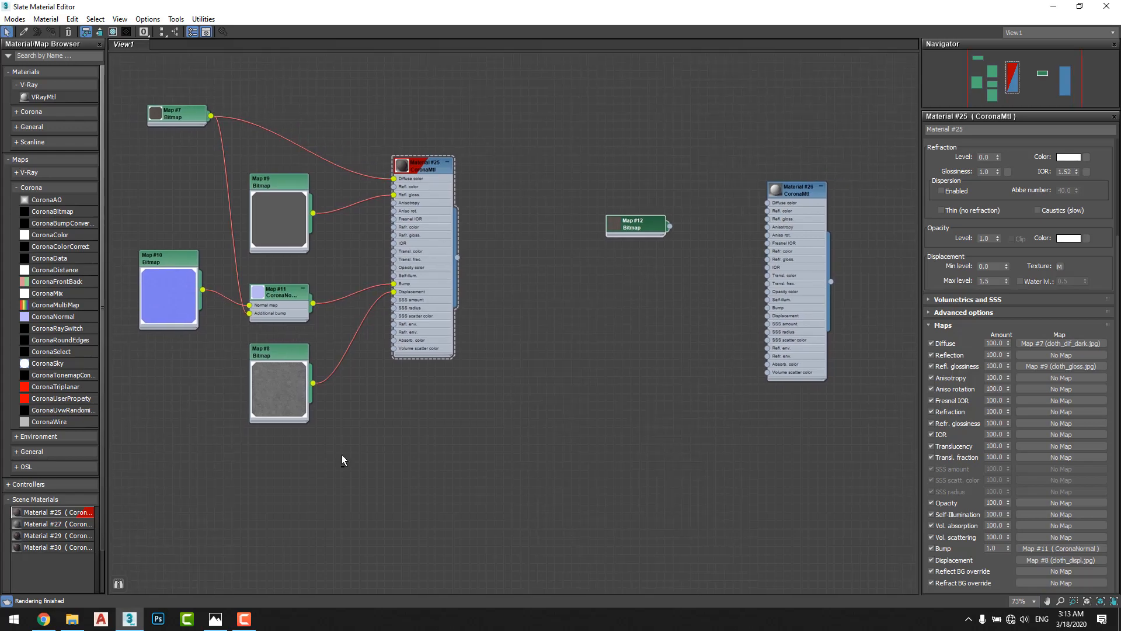
click(72, 618)
key(alt+Tab)
drag(257, 99, 617, 271)
Step: Bring cloth_gloss.jpg and cloth_norm.jpg from the Materials folder into the node view below the other two bitmaps
click(72, 617)
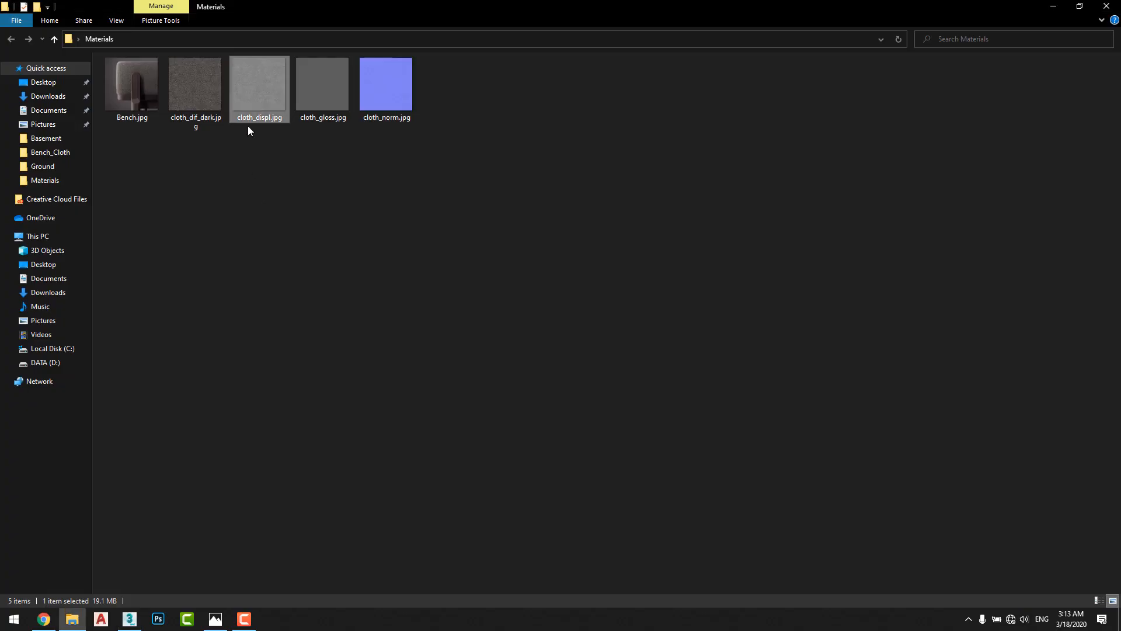
drag(313, 93, 444, 192)
key(alt+Tab)
drag(444, 193, 662, 333)
click(72, 617)
key(alt+Tab)
drag(380, 103, 651, 417)
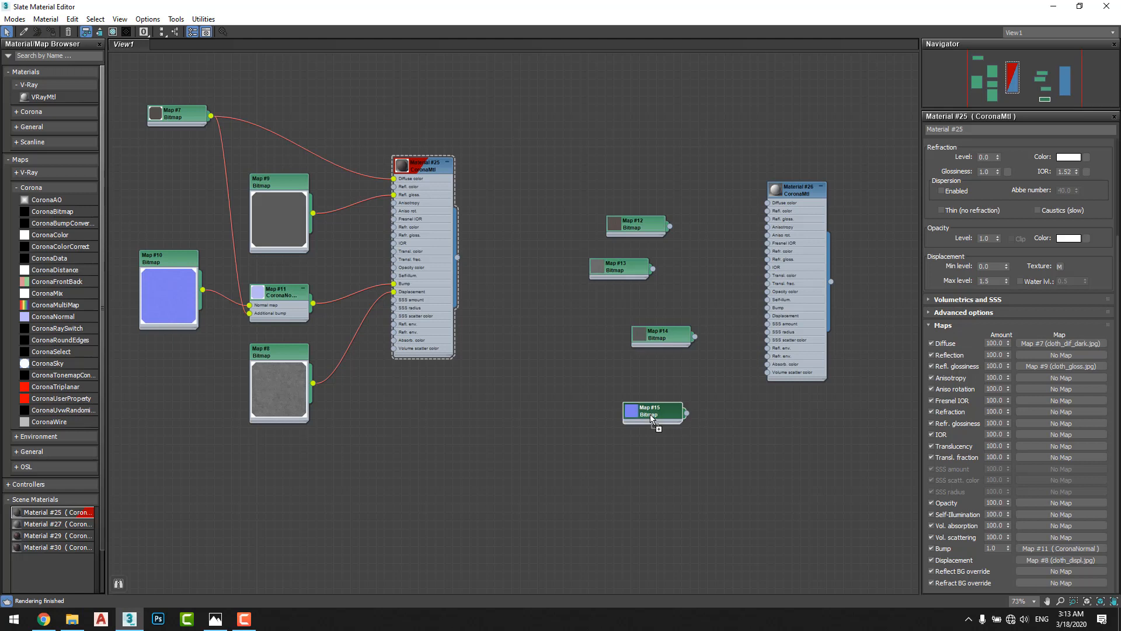
Step: Wire the cloth_dif_dark, cloth_displ and cloth_gloss bitmaps to the new CoronaMtl's Diffuse color, Displacement and Refl. gloss inputs
click(665, 231)
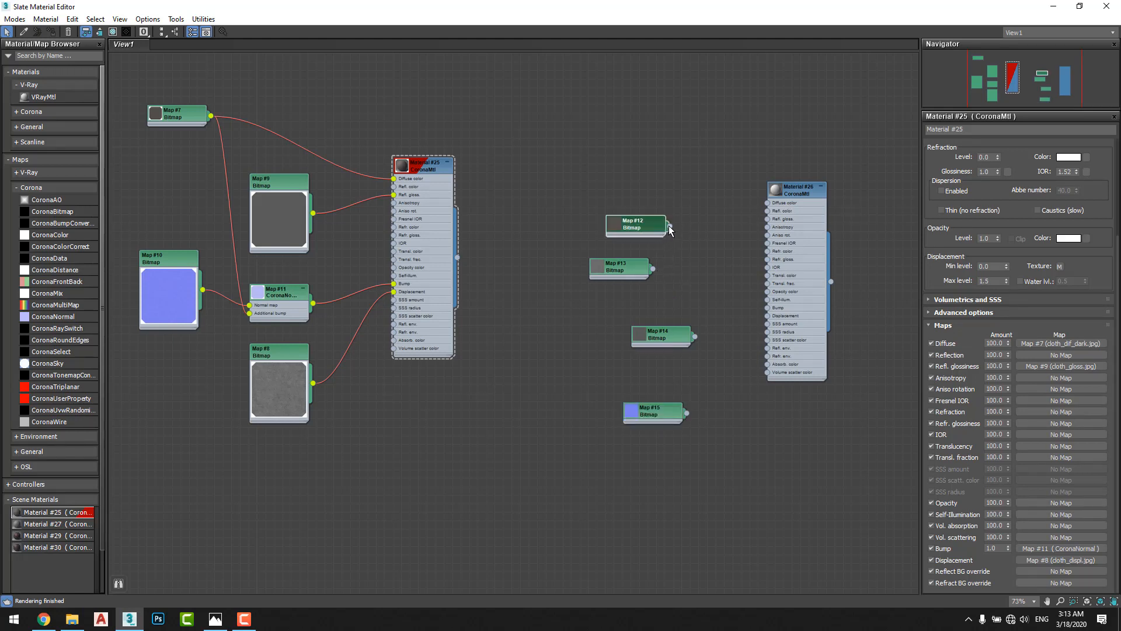
drag(753, 206, 767, 203)
click(611, 266)
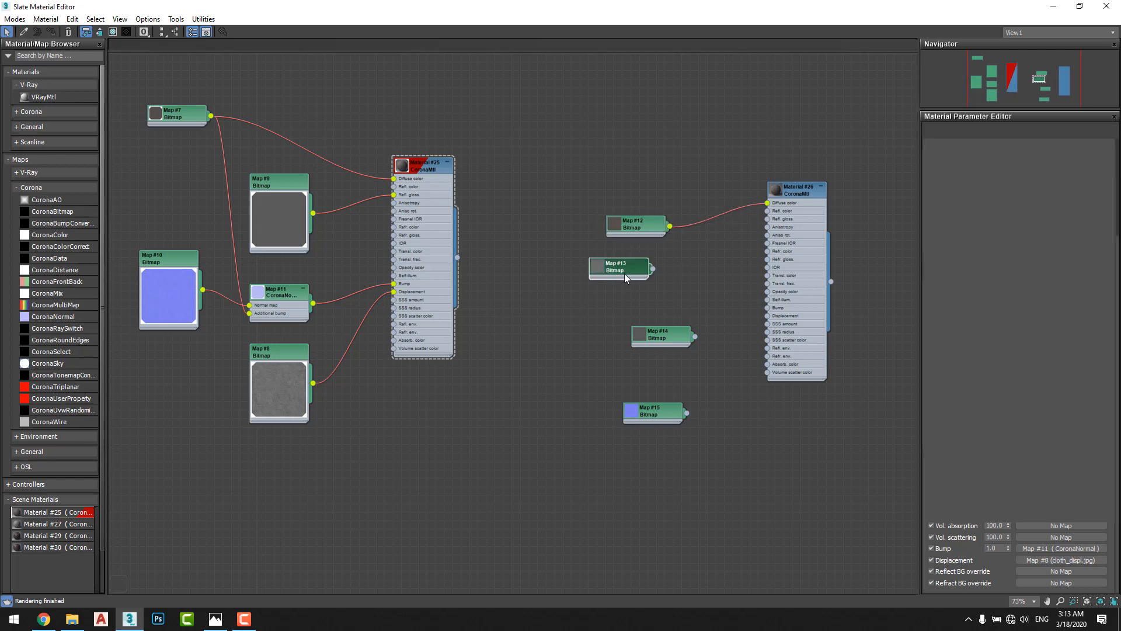
drag(653, 270, 767, 315)
click(668, 341)
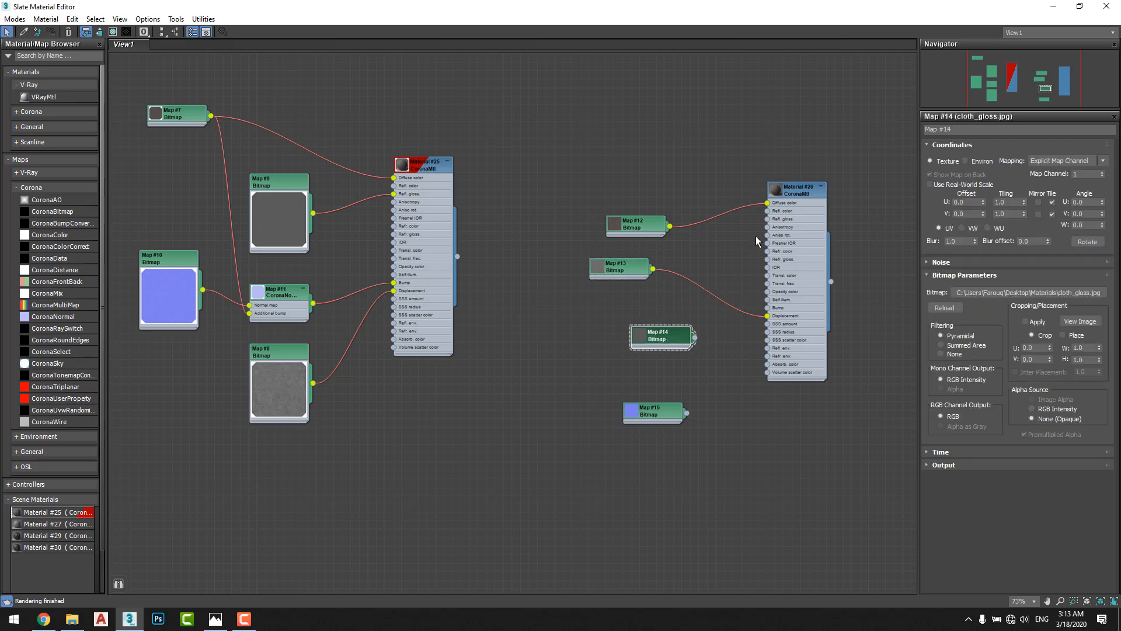
drag(695, 337, 782, 205)
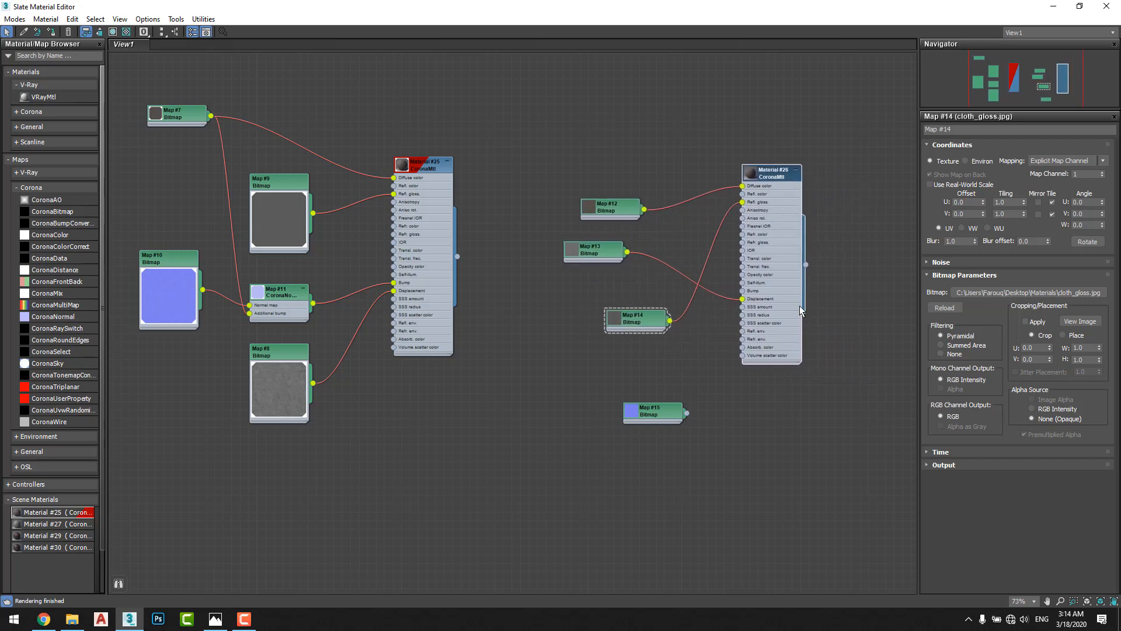
Step: Add a CoronaNormal map to the new material's Bump, fed by cloth_norm as normal map and cloth_dif_dark as additional bump
drag(742, 290, 698, 454)
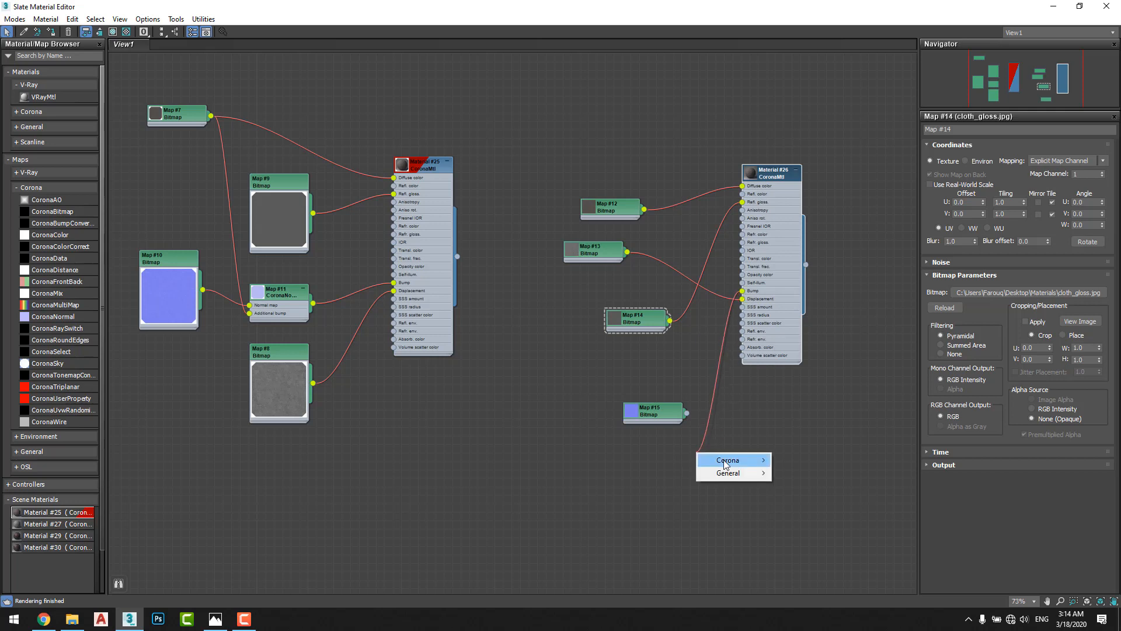
mouse_move(728, 460)
click(831, 355)
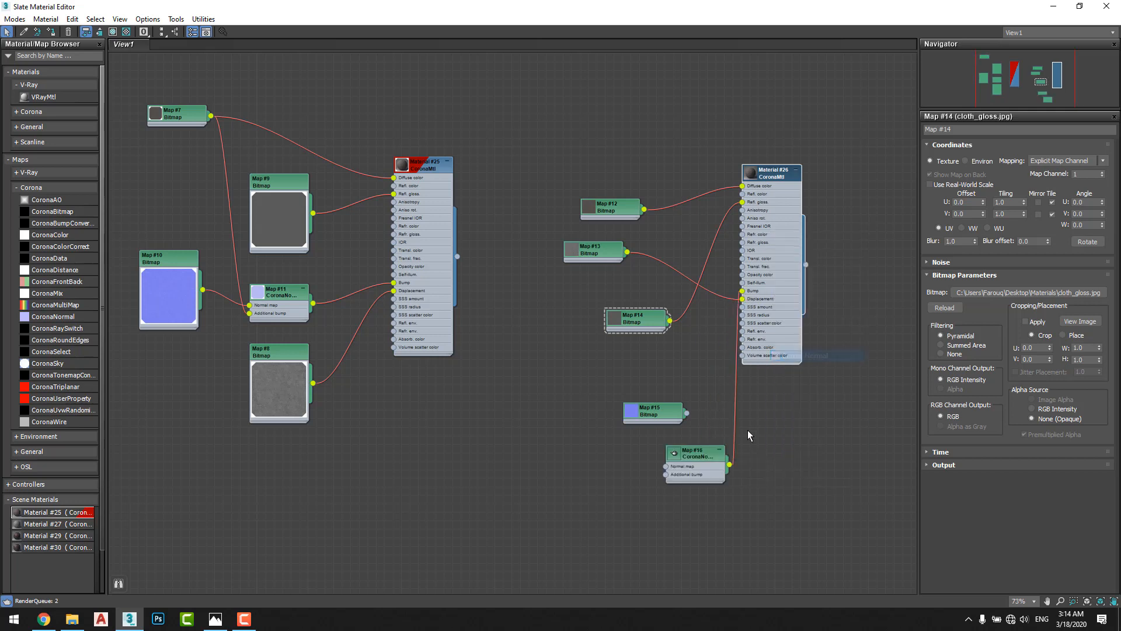
drag(655, 417, 641, 466)
drag(613, 206, 556, 232)
drag(559, 226, 641, 474)
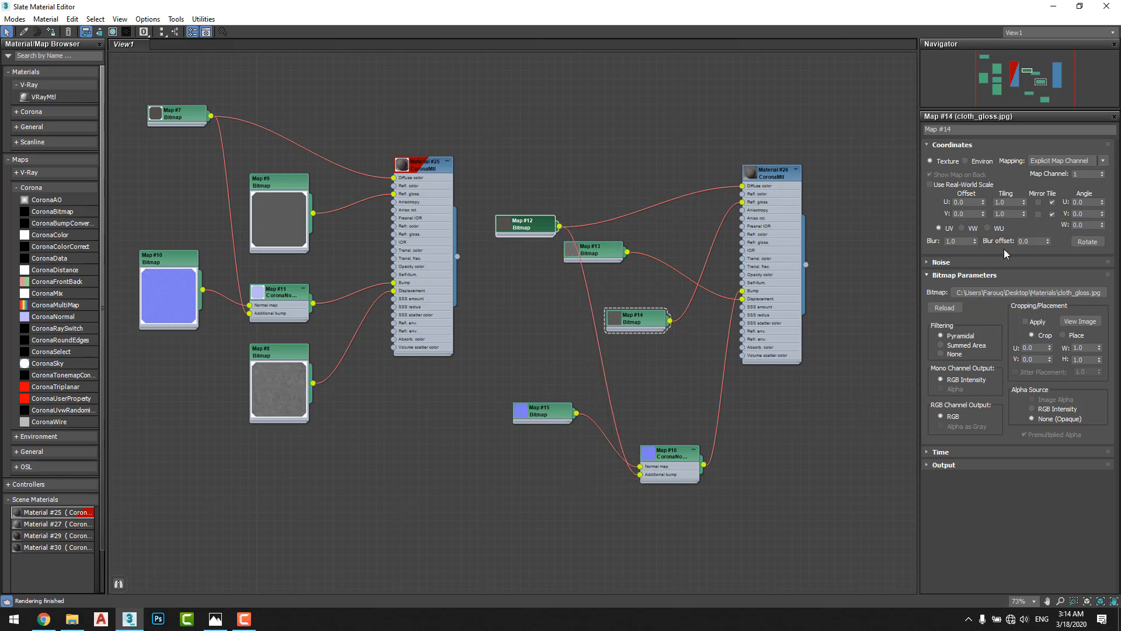
Step: Set the new CoronaMtl's reflection level to 0.2 and its displacement max level to 1.5
click(751, 202)
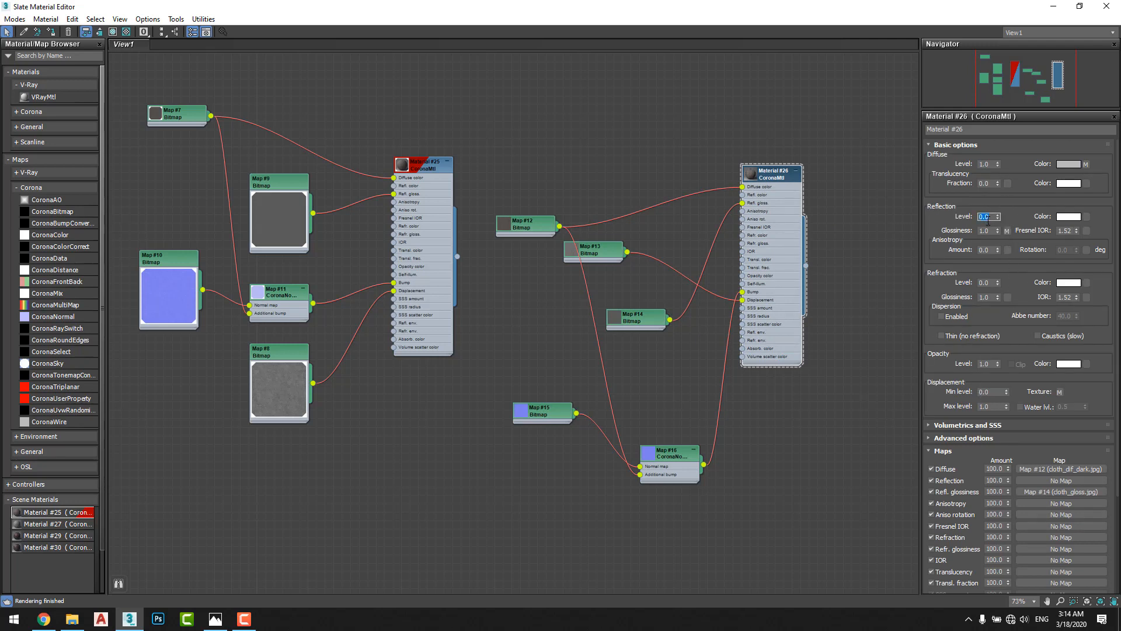
key(Return)
scroll(986, 347, down, 2)
click(991, 364)
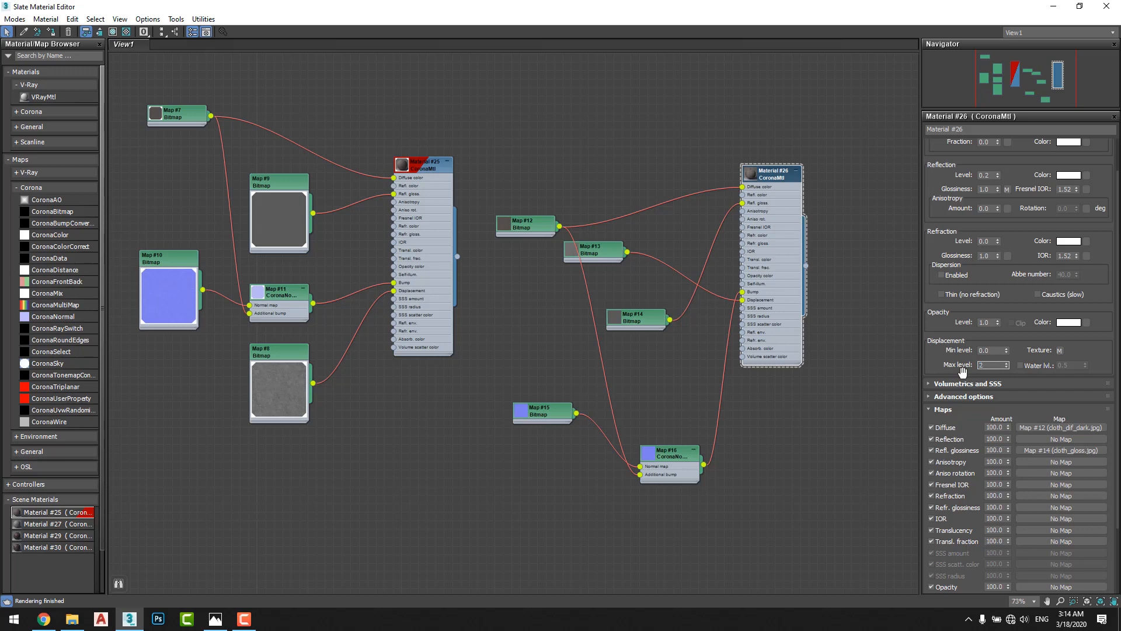
text(1.5)
key(Return)
scroll(955, 339, down, 4)
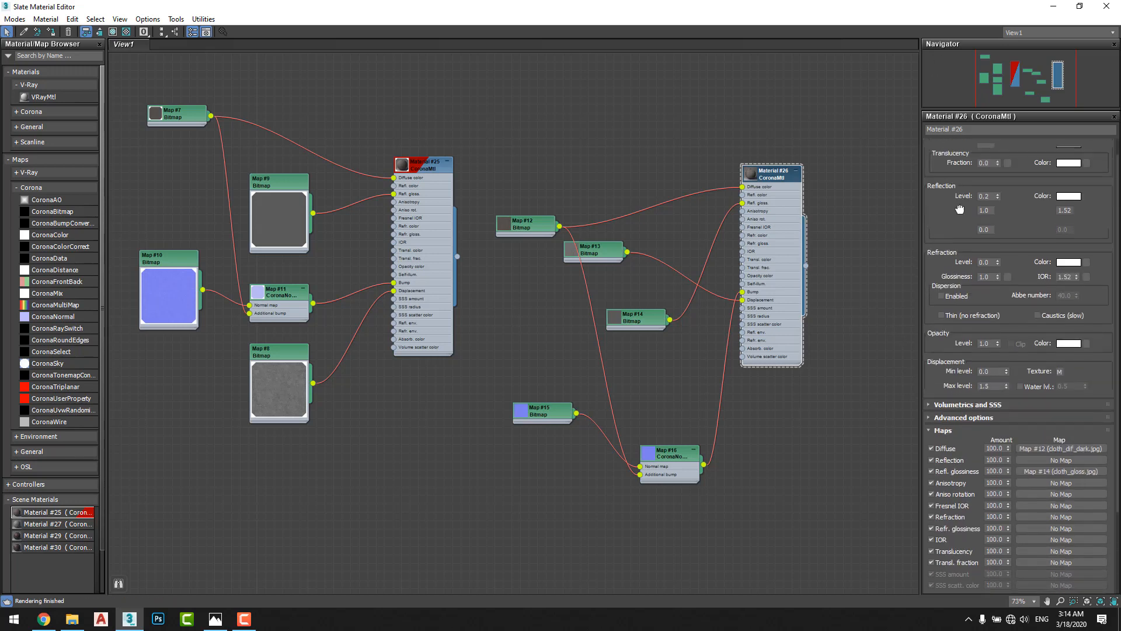
Step: Try enabling Add gamma to input on the new CoronaNormal map
click(663, 472)
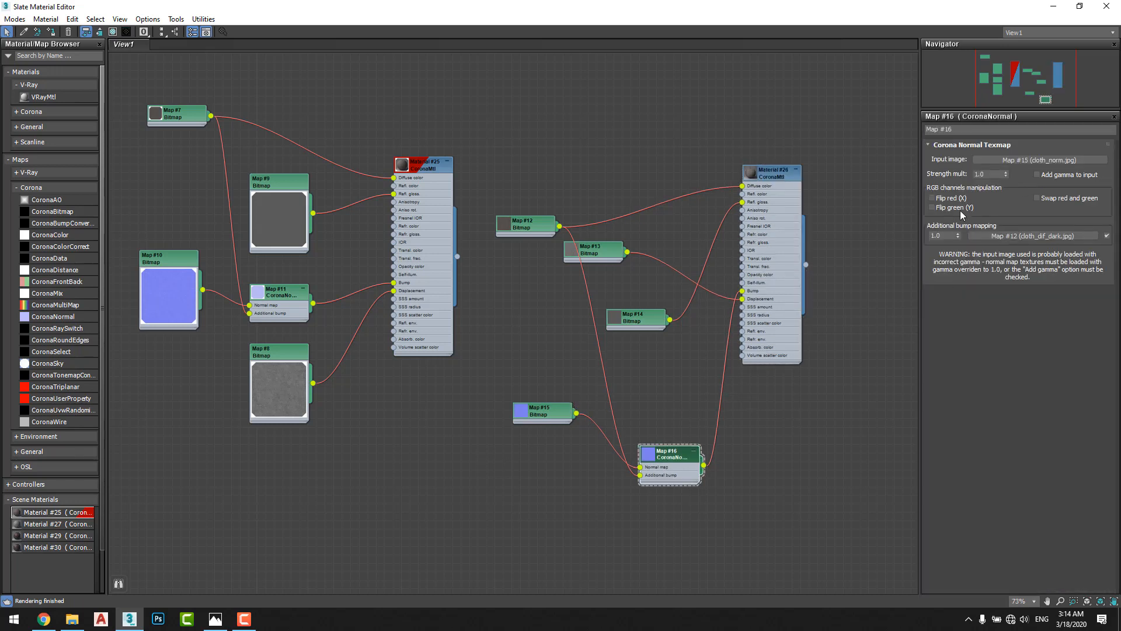
click(1058, 176)
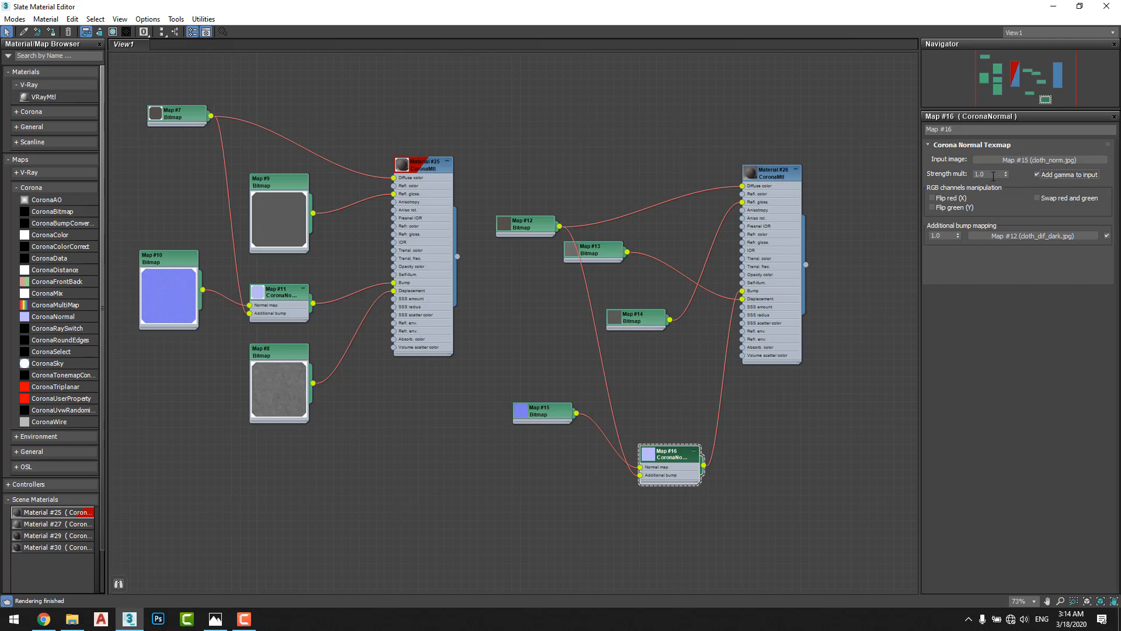
middle_drag(572, 345, 636, 349)
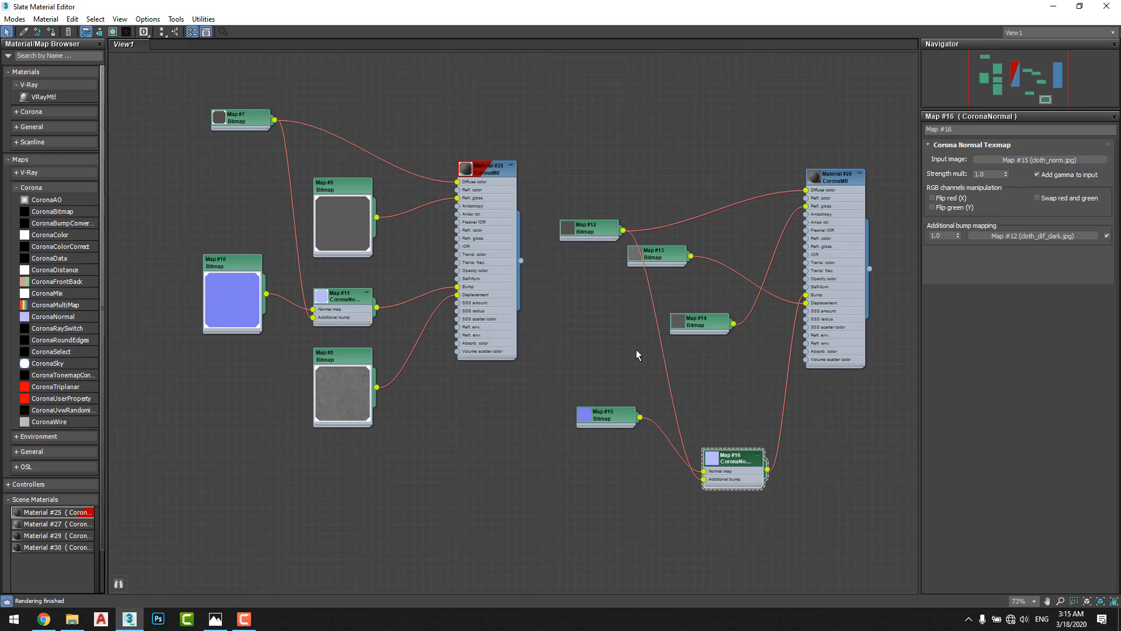
Step: Switch to the Bench.jpg reference in Photos and examine the cloth weave and the wooden leg
click(215, 619)
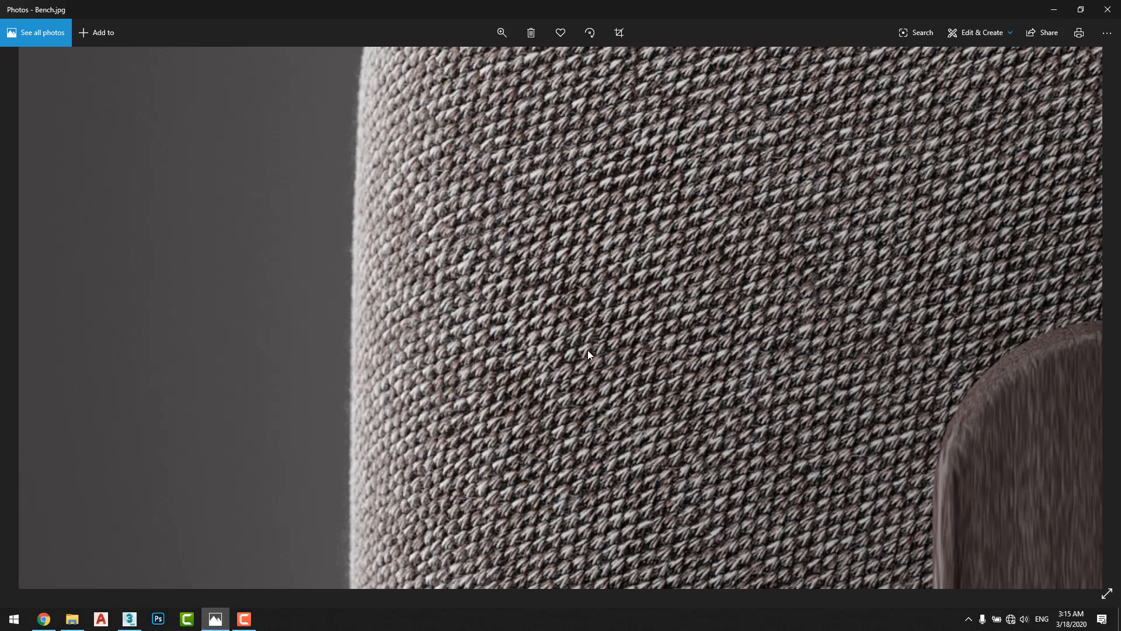
scroll(588, 355, down, 5)
scroll(664, 246, up, 3)
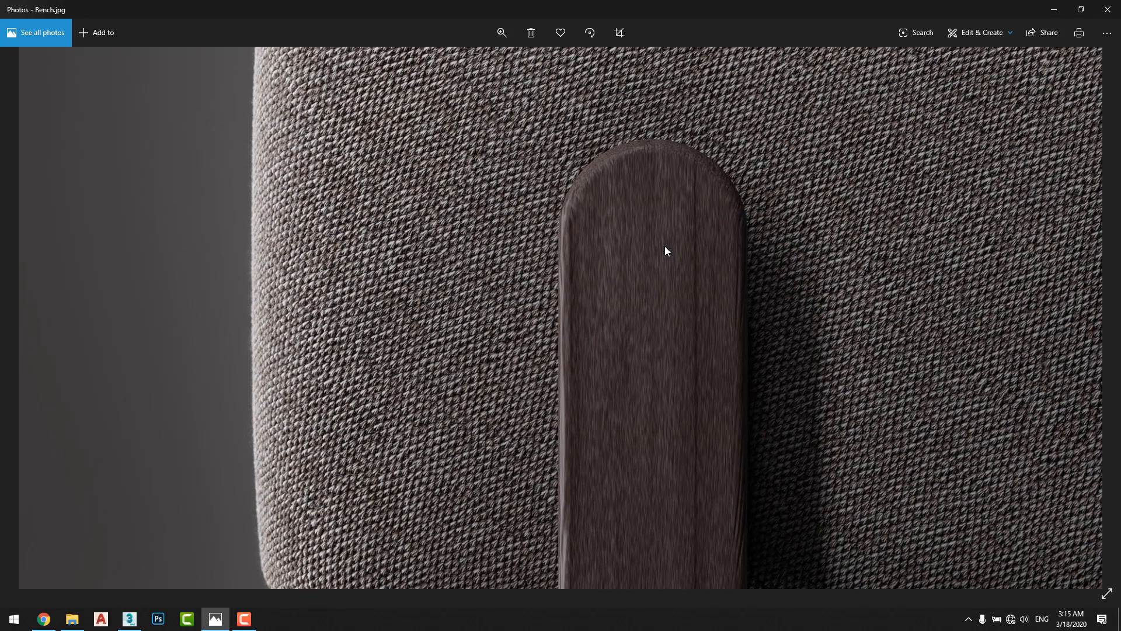
scroll(664, 246, down, 3)
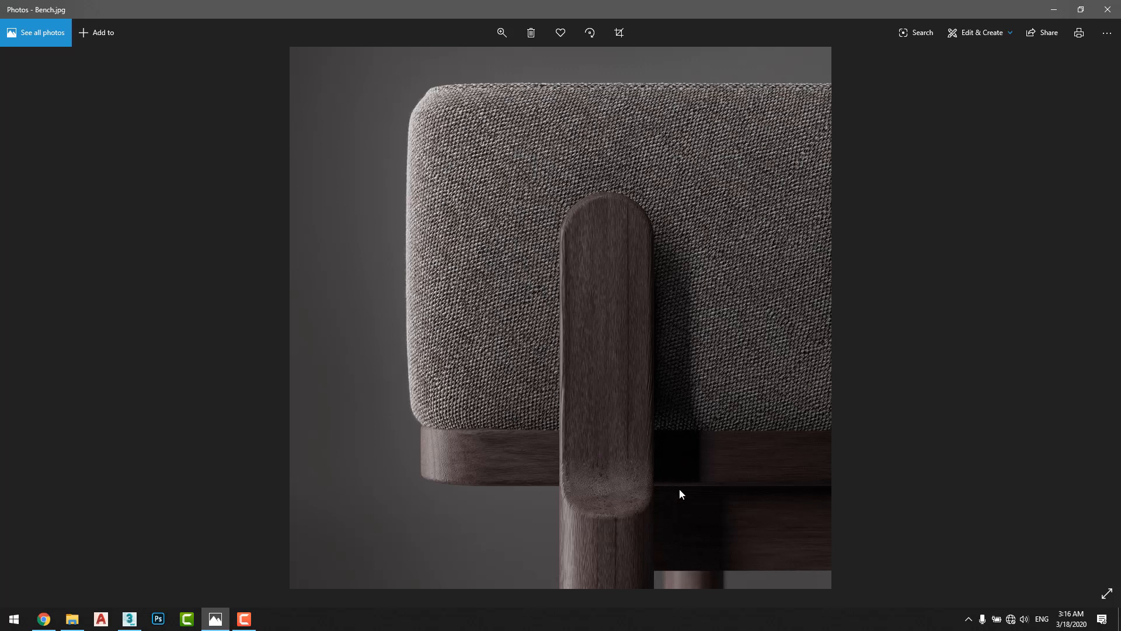
Step: Switch back to 3ds Max and pick the bench leg's wood material from the viewport into the Slate Material Editor
click(129, 618)
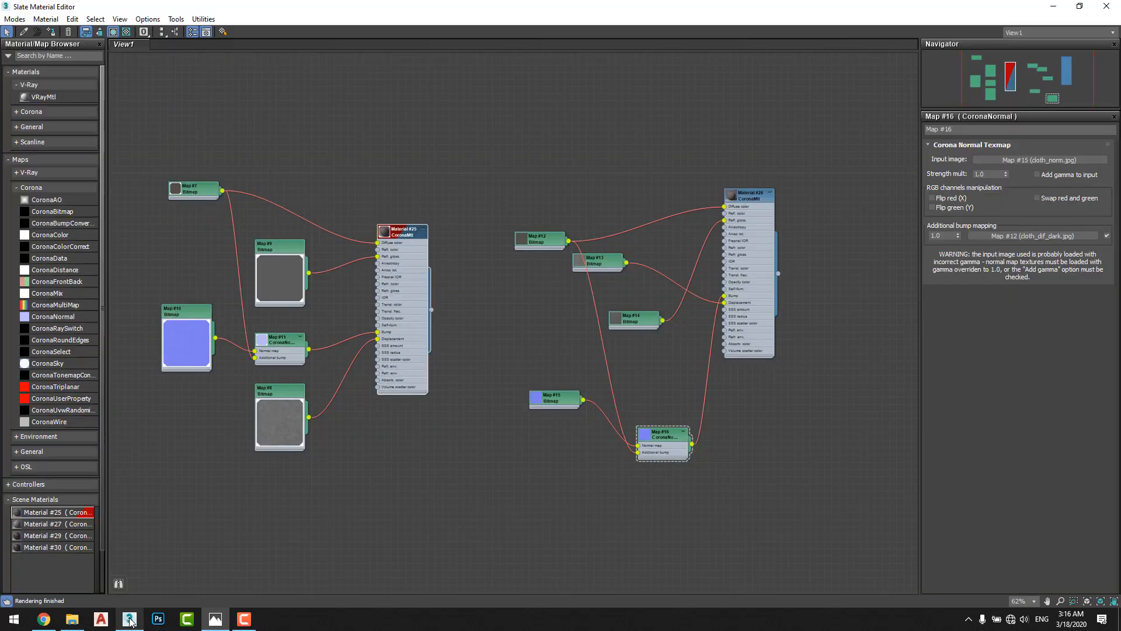
double_click(487, 12)
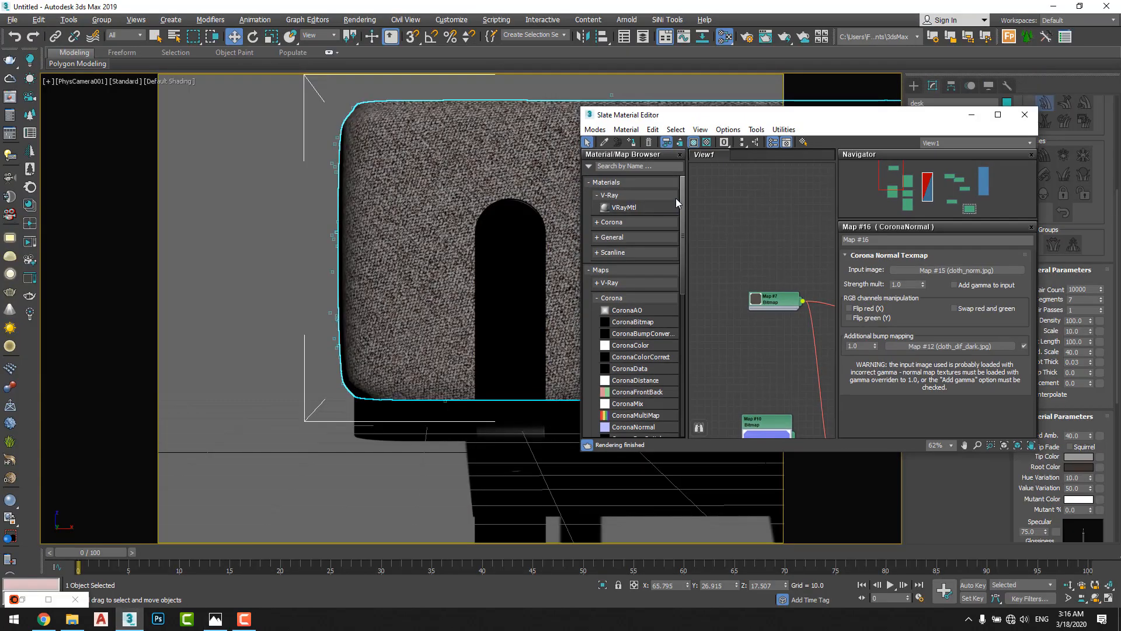
click(605, 143)
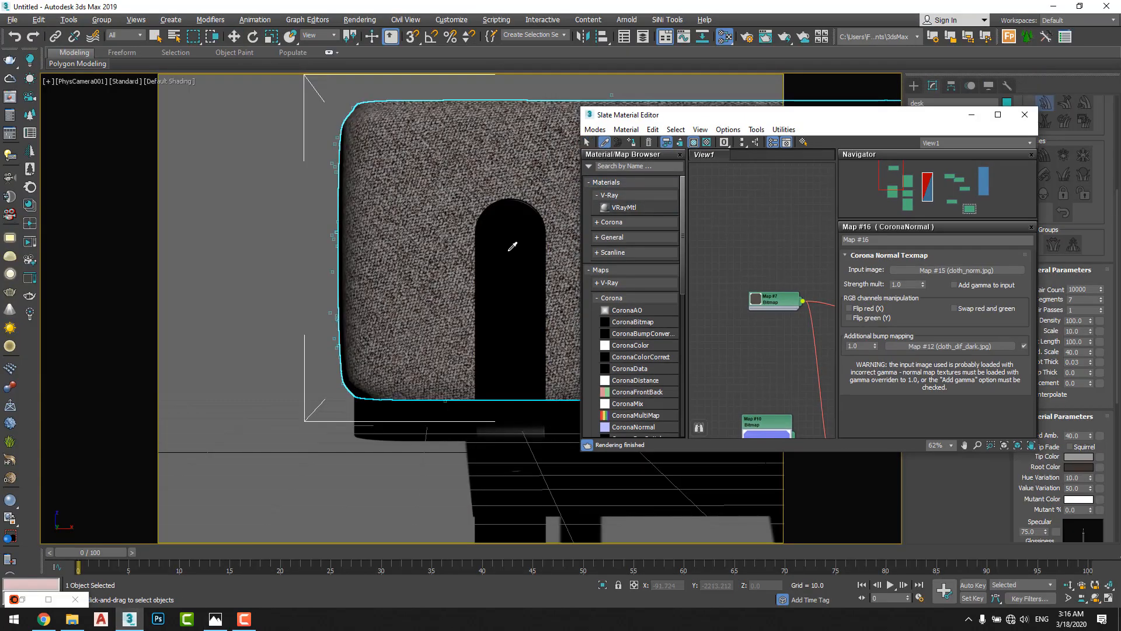
click(509, 249)
double_click(761, 114)
scroll(587, 195, down, 1)
middle_drag(587, 195, 973, 273)
drag(604, 209, 438, 218)
scroll(406, 215, up, 5)
scroll(407, 219, up, 4)
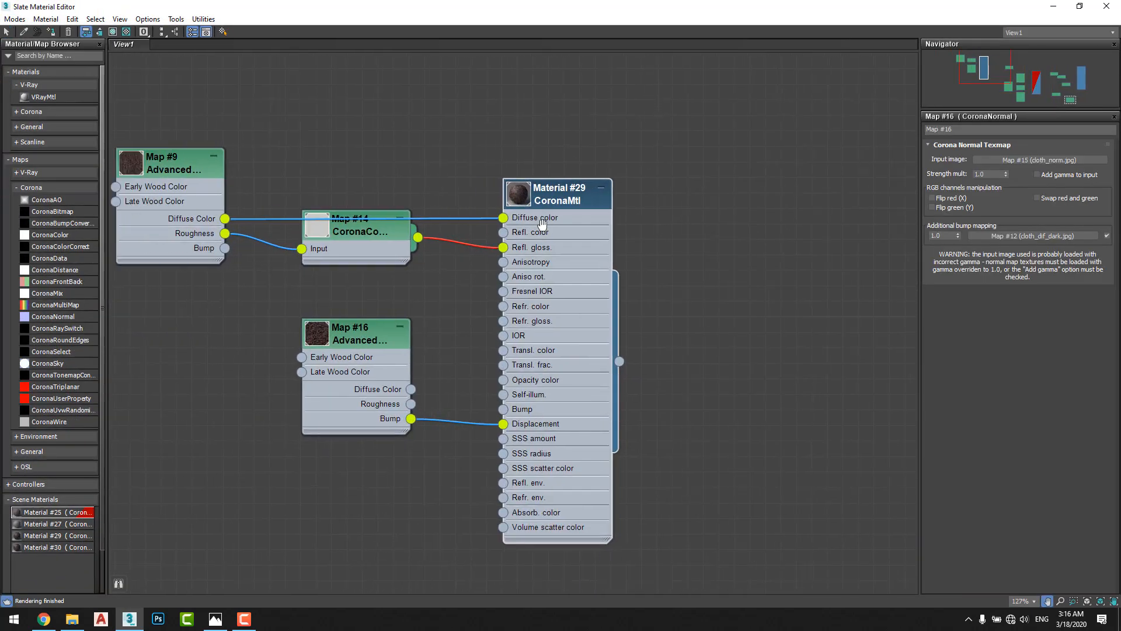
Step: Move the diffuse Advanced Wood node clear of the color correction node, and open its parameters from the wood CoronaMtl
drag(272, 157, 269, 104)
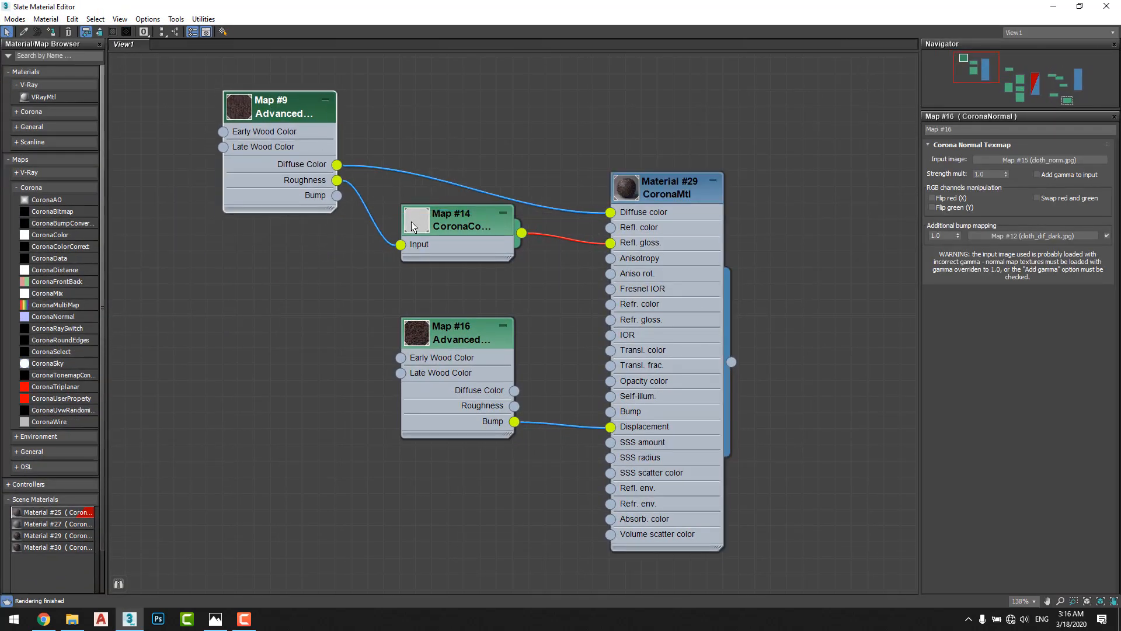
scroll(546, 204, up, 2)
click(690, 189)
double_click(674, 215)
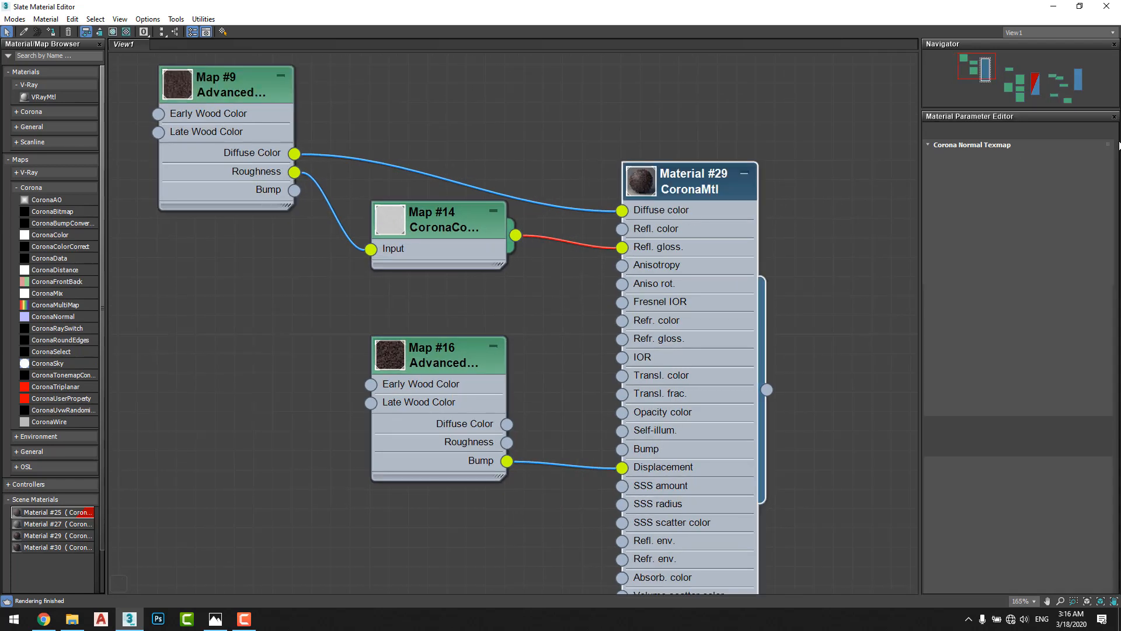
click(1087, 165)
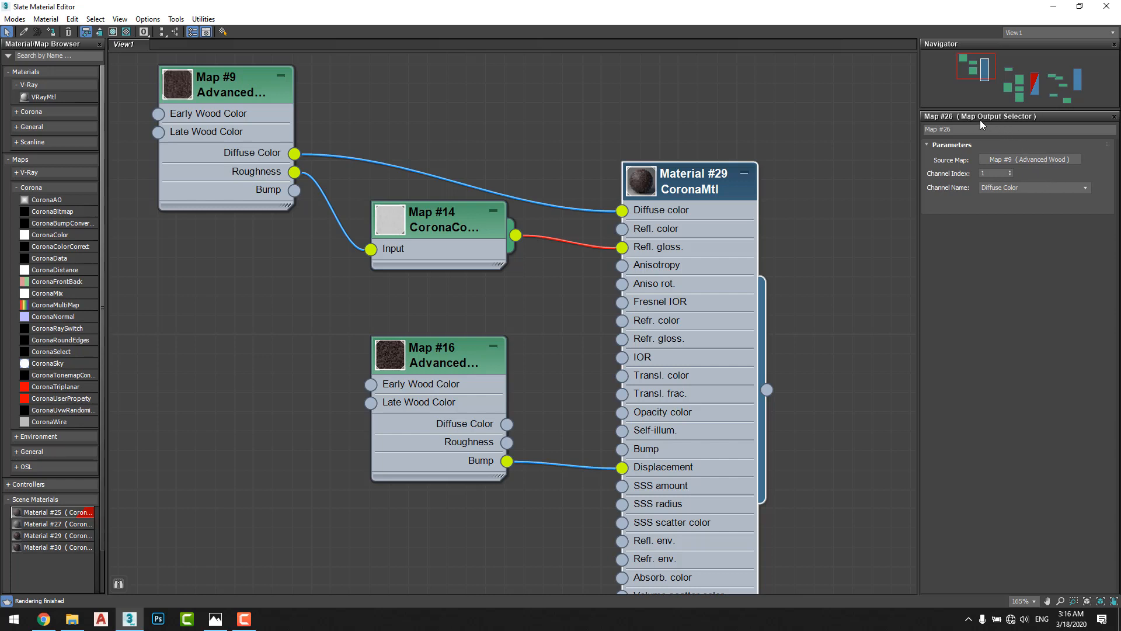
click(1025, 160)
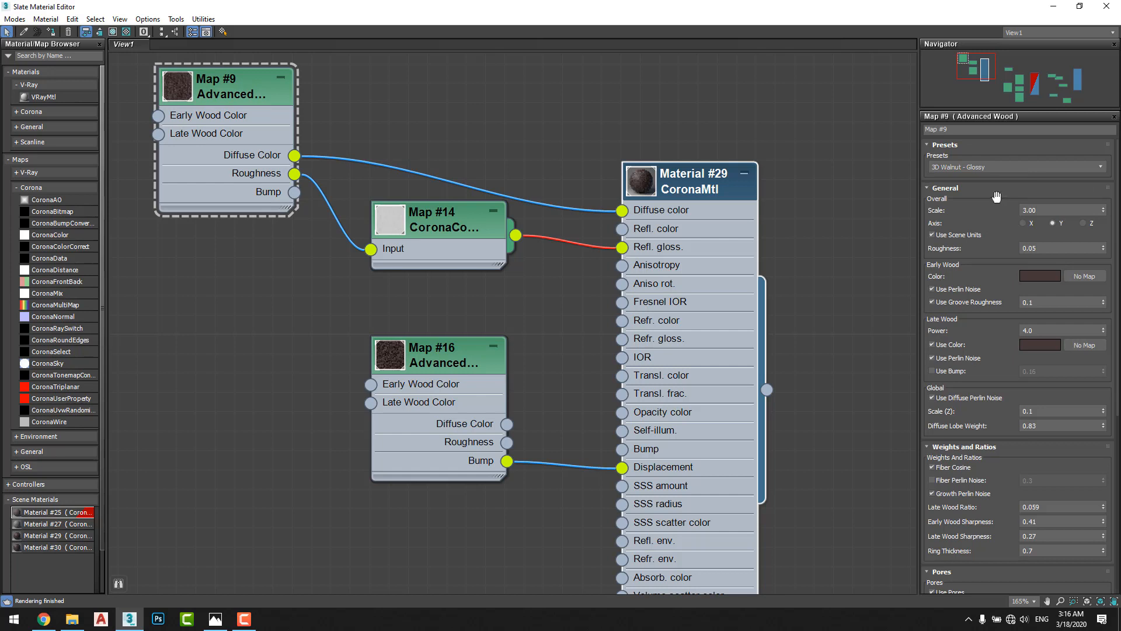
Step: Look through the Advanced Wood map's 3D wood presets, keep the current one, and collapse the presets section
click(979, 168)
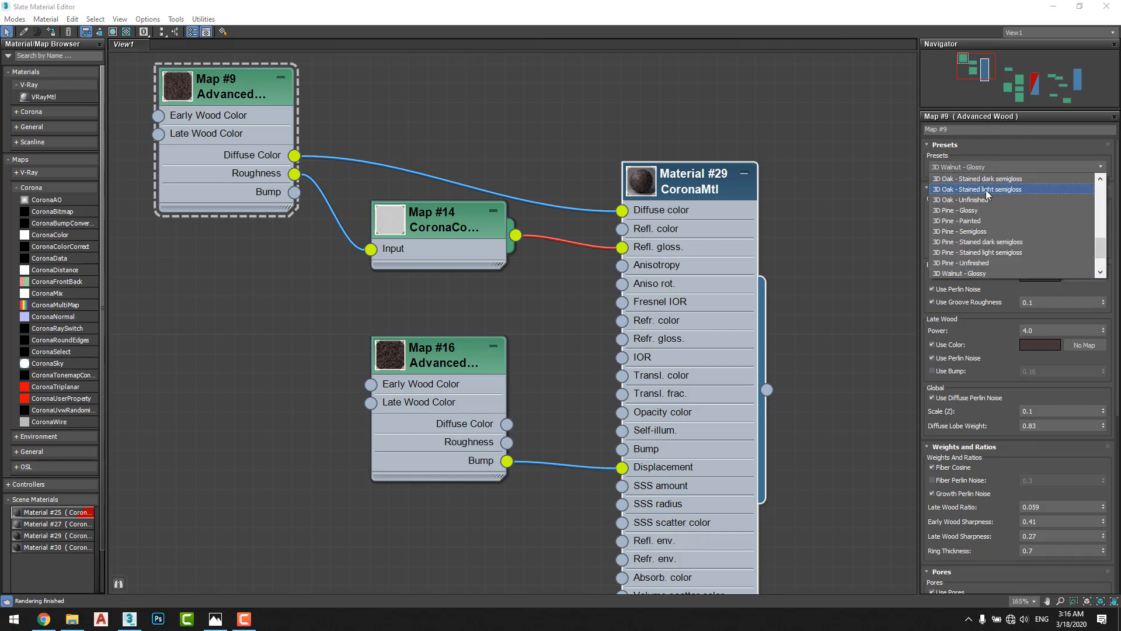
drag(1101, 253, 1104, 257)
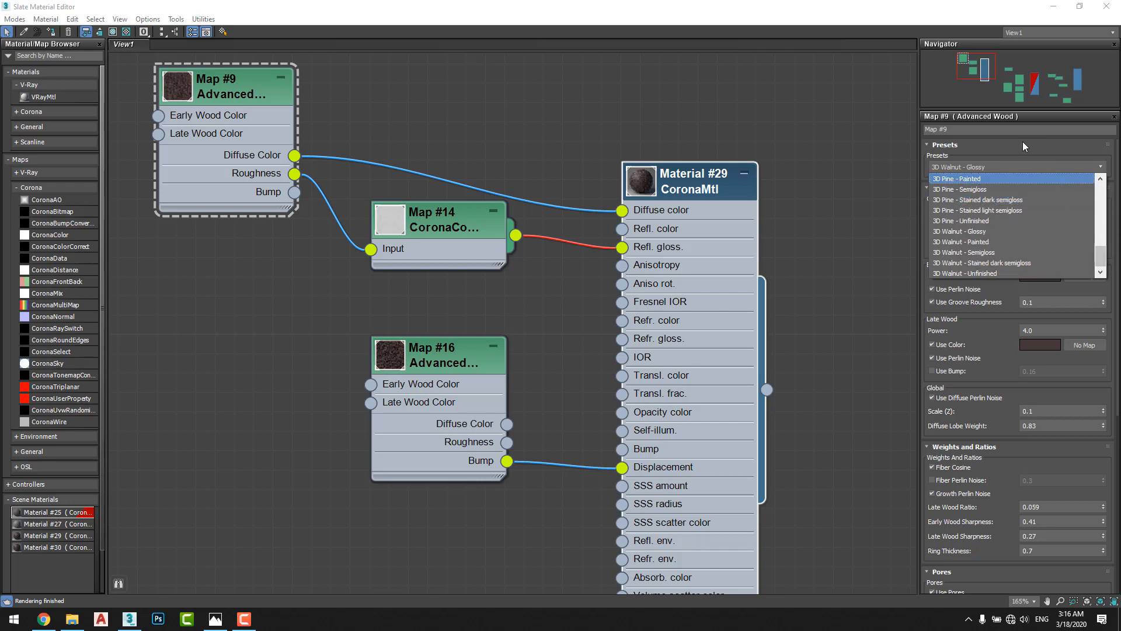
click(1013, 146)
scroll(623, 208, down, 1)
scroll(625, 209, down, 2)
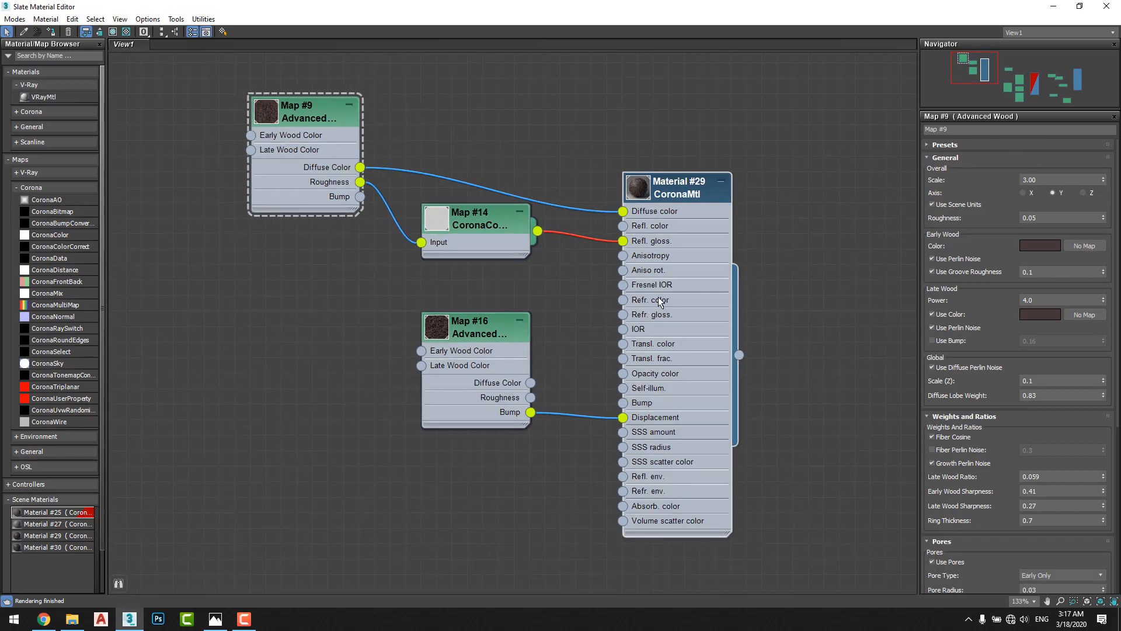
Step: Close the Slate Material Editor and open the Render Elements settings in the Corona Render Setup
click(1106, 6)
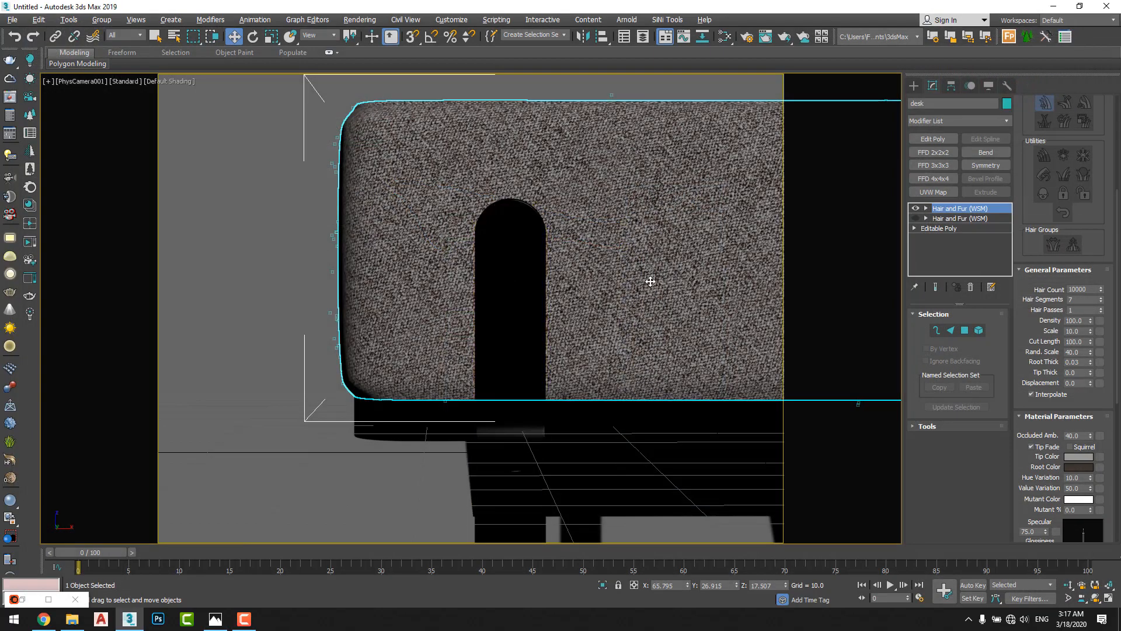
click(746, 42)
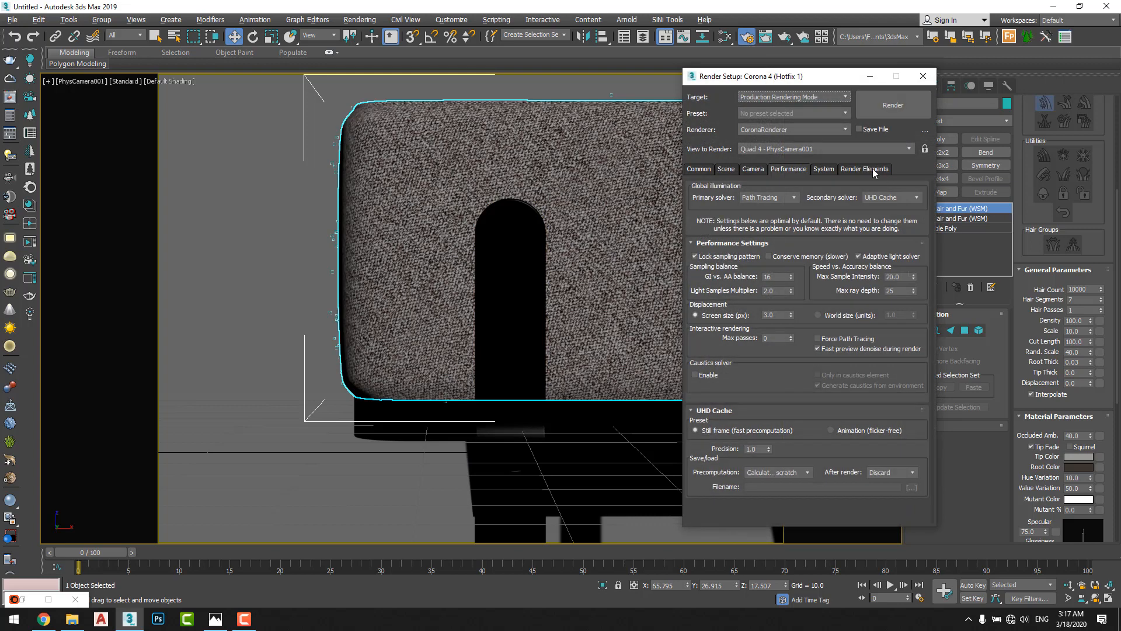
click(865, 169)
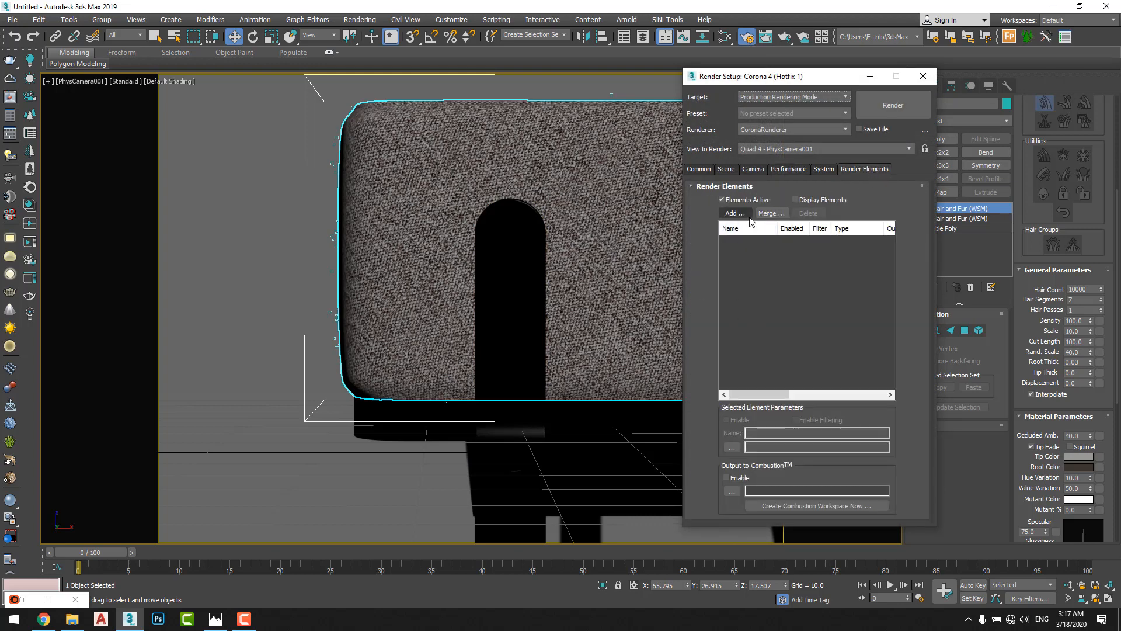
Step: Switch to Photos to examine the Bench.jpg reference render, and return to the Render Setup in 3ds Max
click(216, 619)
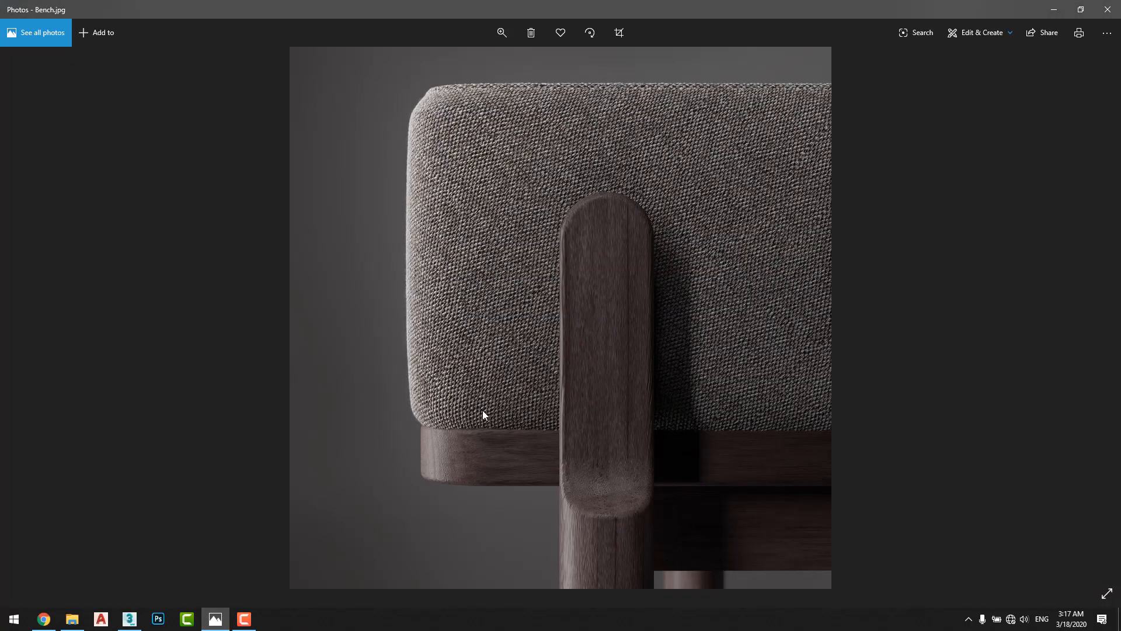
key(alt+Tab)
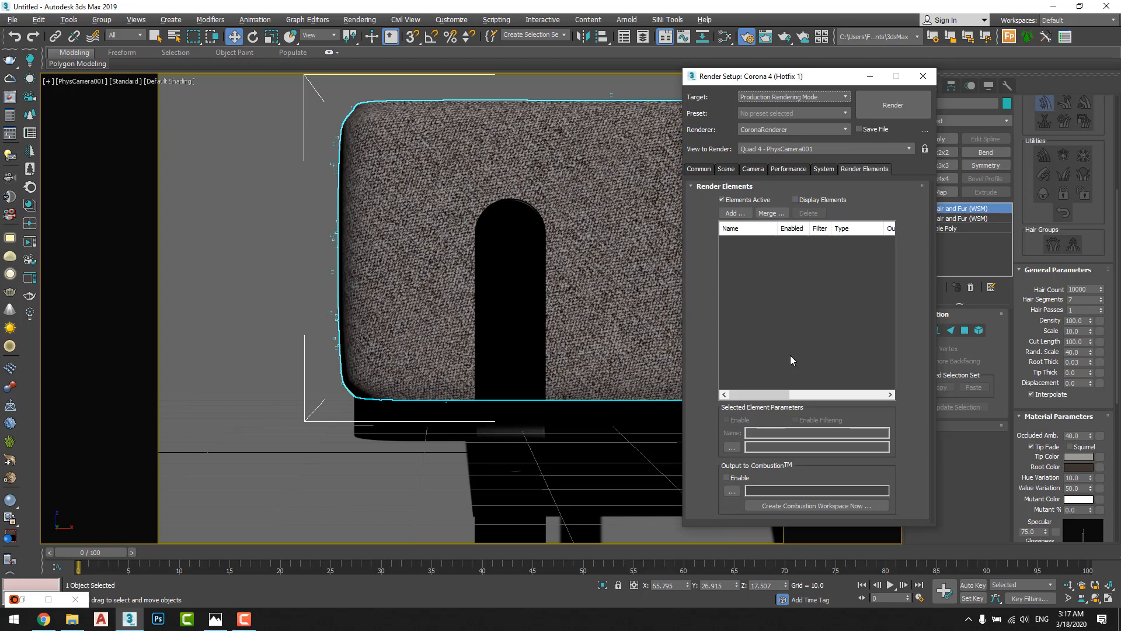
key(alt+Tab)
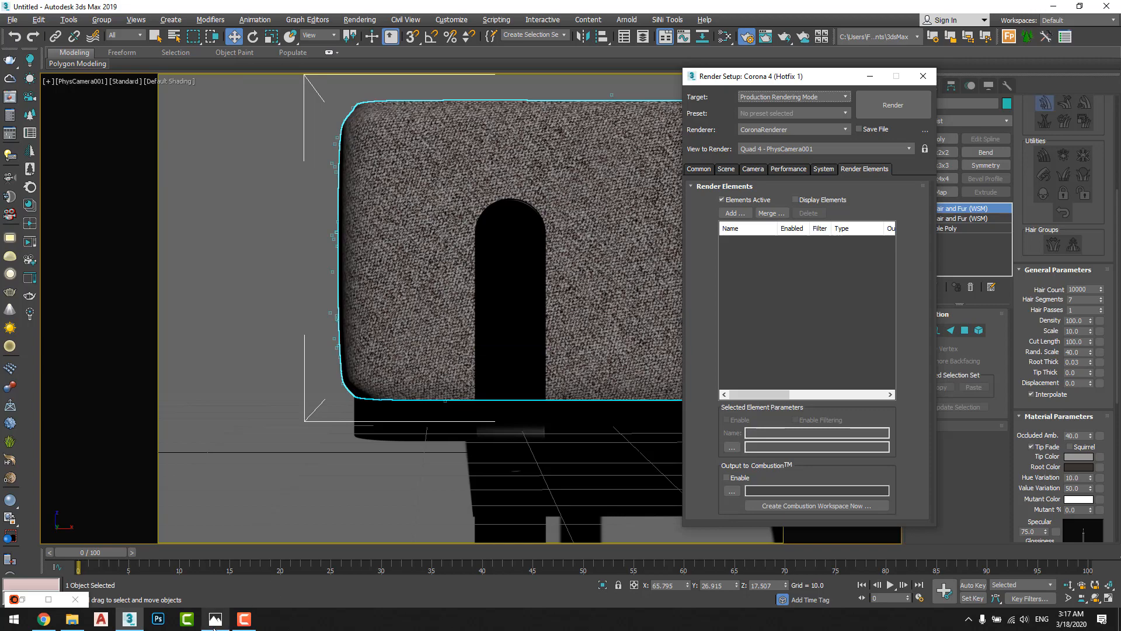